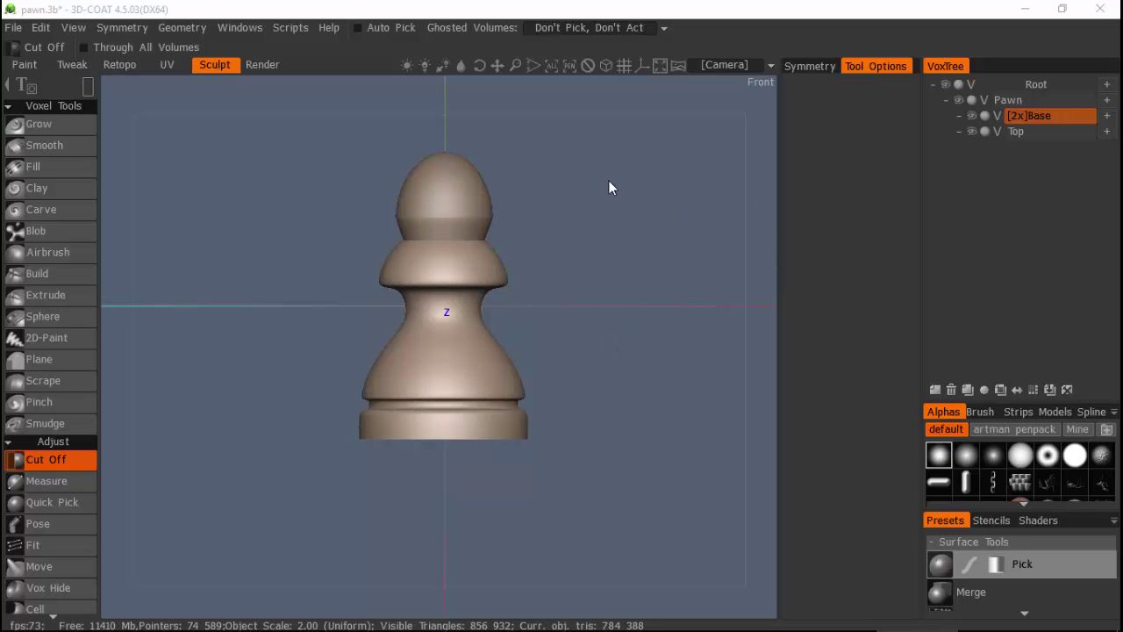
# Load the saved 'Tutorial layout.3dc_workspace' via Windows > Restore Workspace.
pyautogui.click(239, 30)
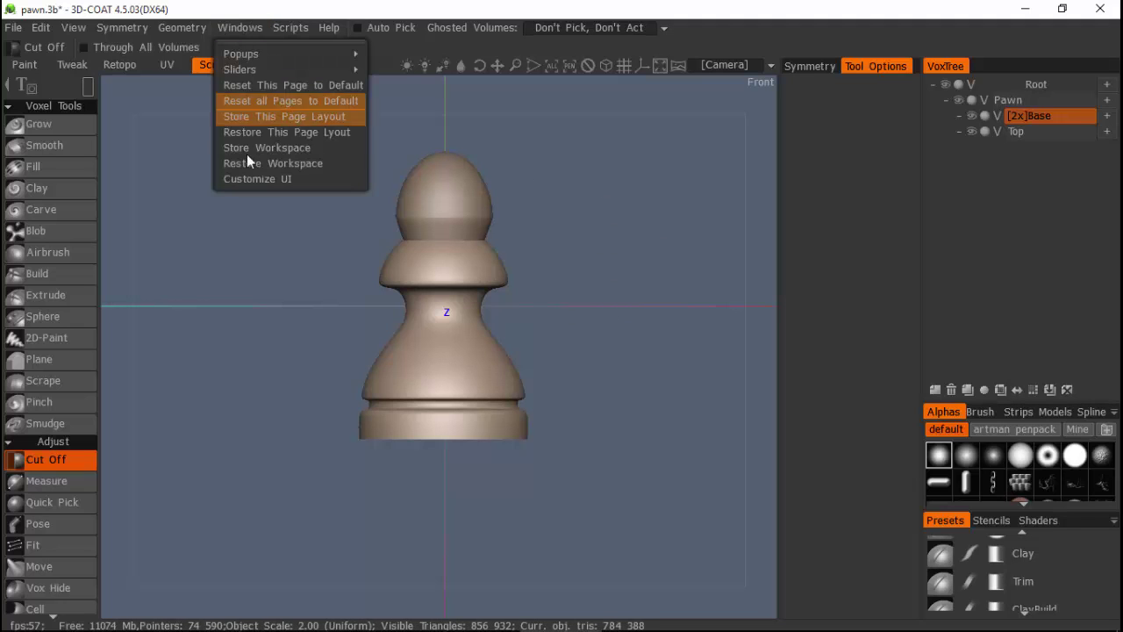
pyautogui.click(273, 164)
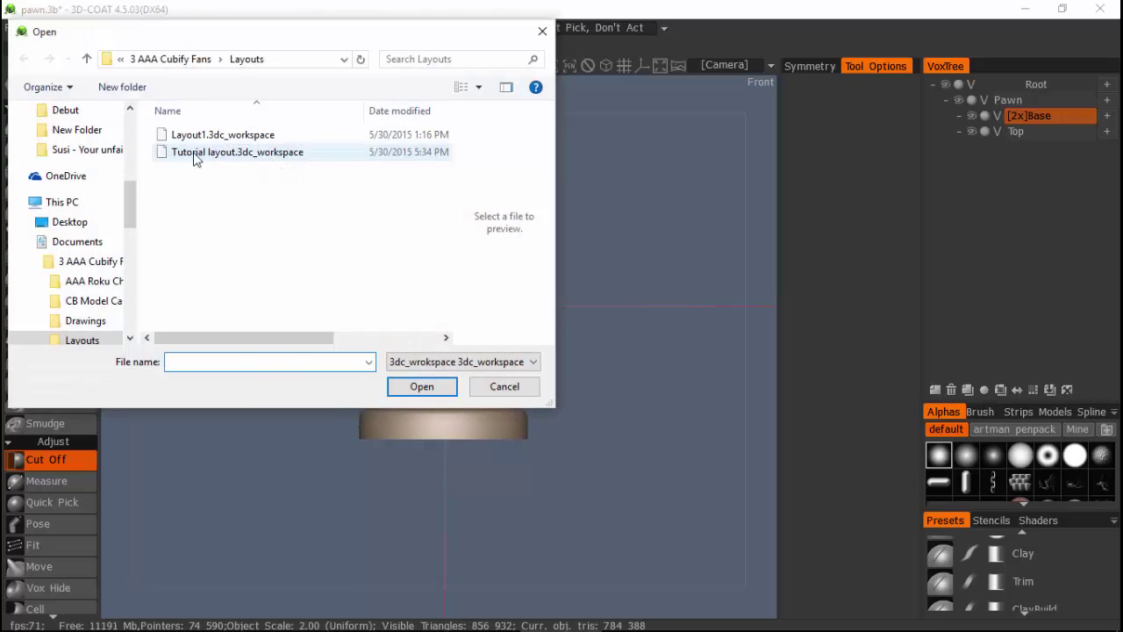
pyautogui.click(197, 154)
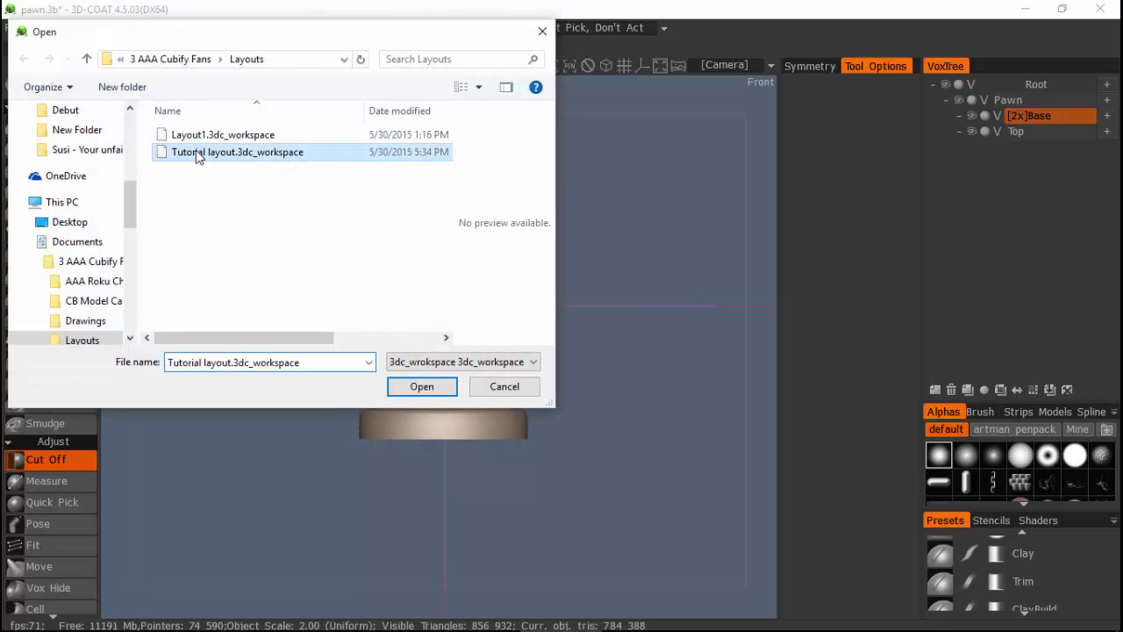
pyautogui.click(412, 388)
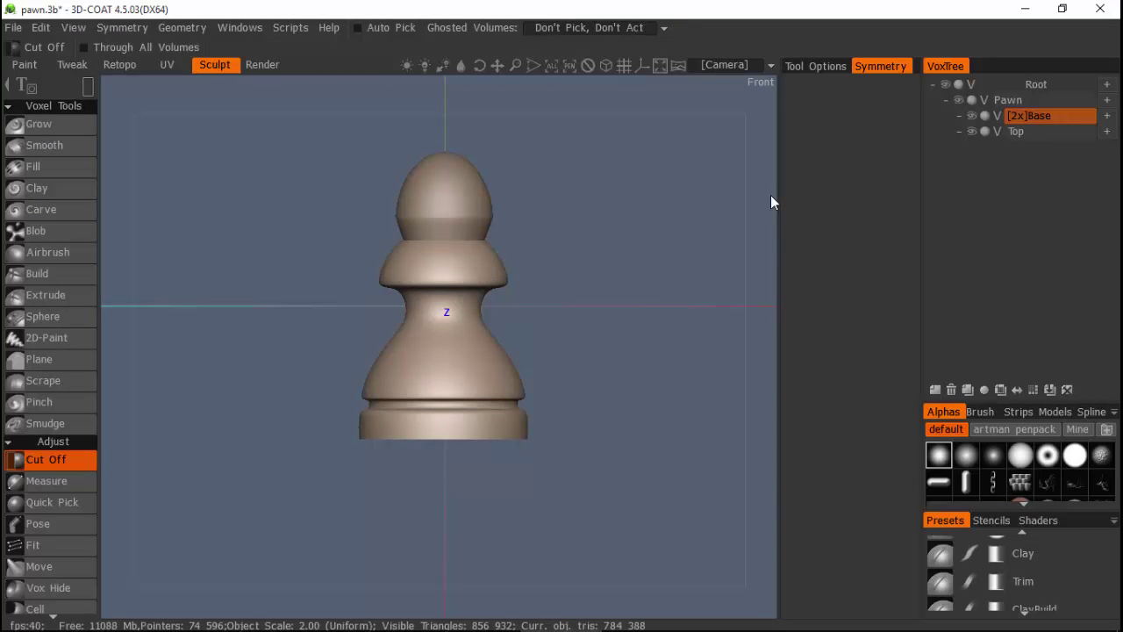
pyautogui.click(605, 68)
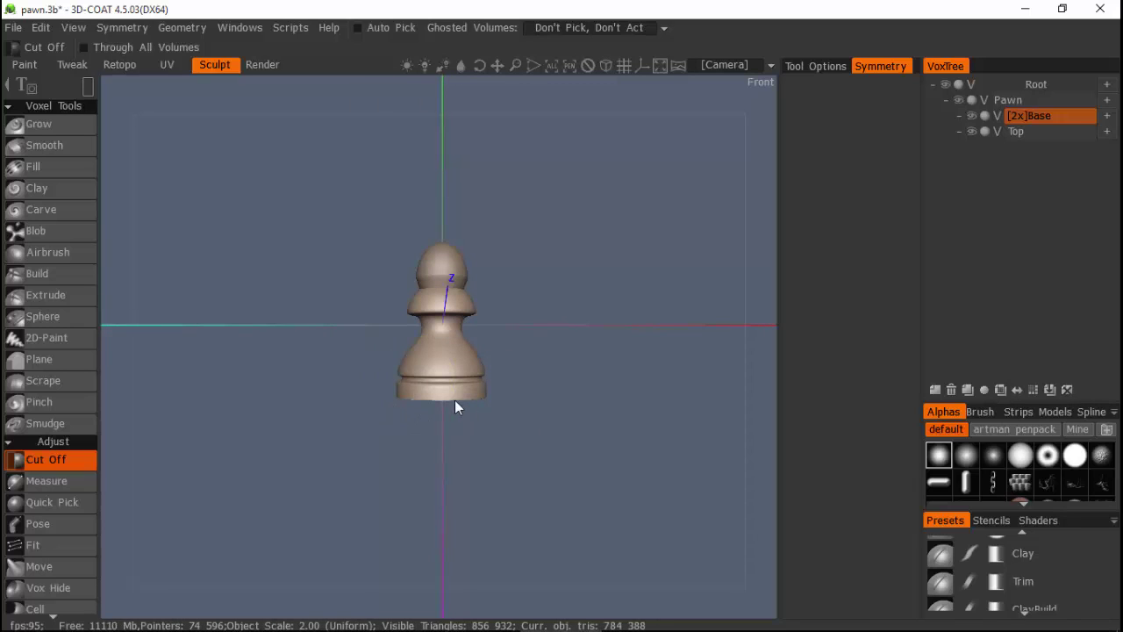
pyautogui.click(604, 65)
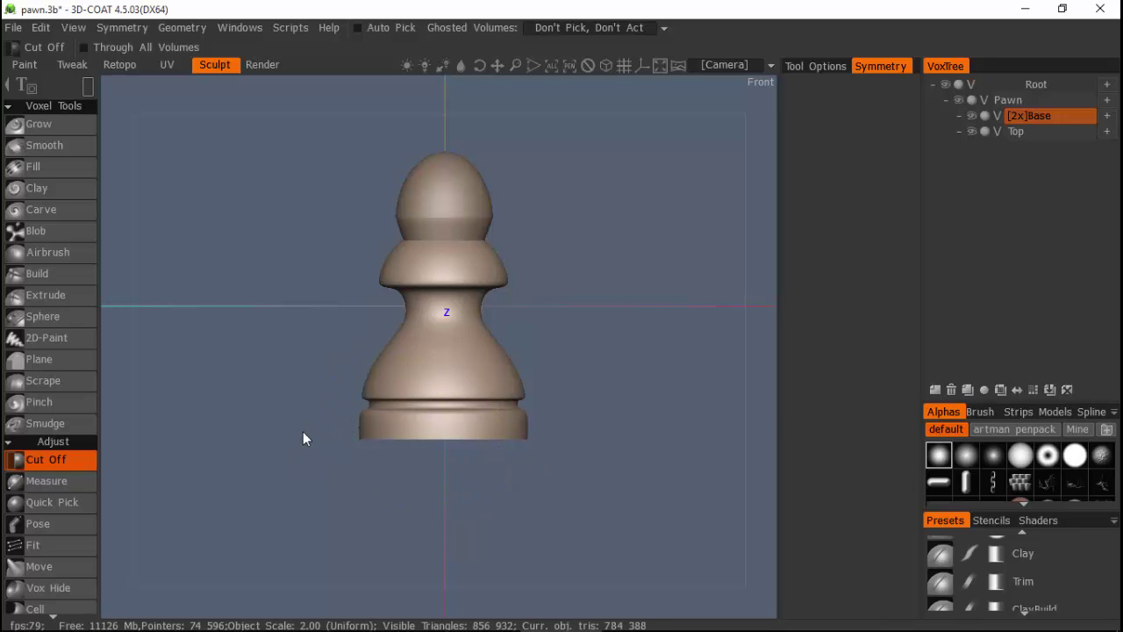
pyautogui.moveTo(288, 466); pyautogui.dragTo(542, 553)
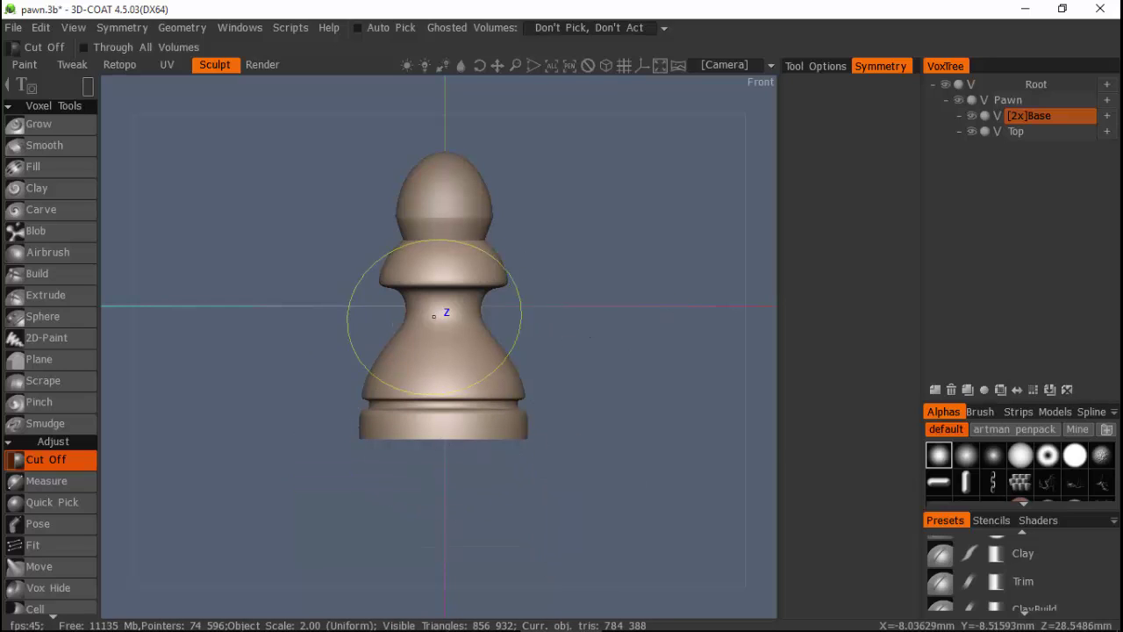
# Cut off the pawn's neck with a Cut Off rectangle and delete the Top volume holding the head.
pyautogui.moveTo(614, 248); pyautogui.dragTo(604, 304, button='middle')
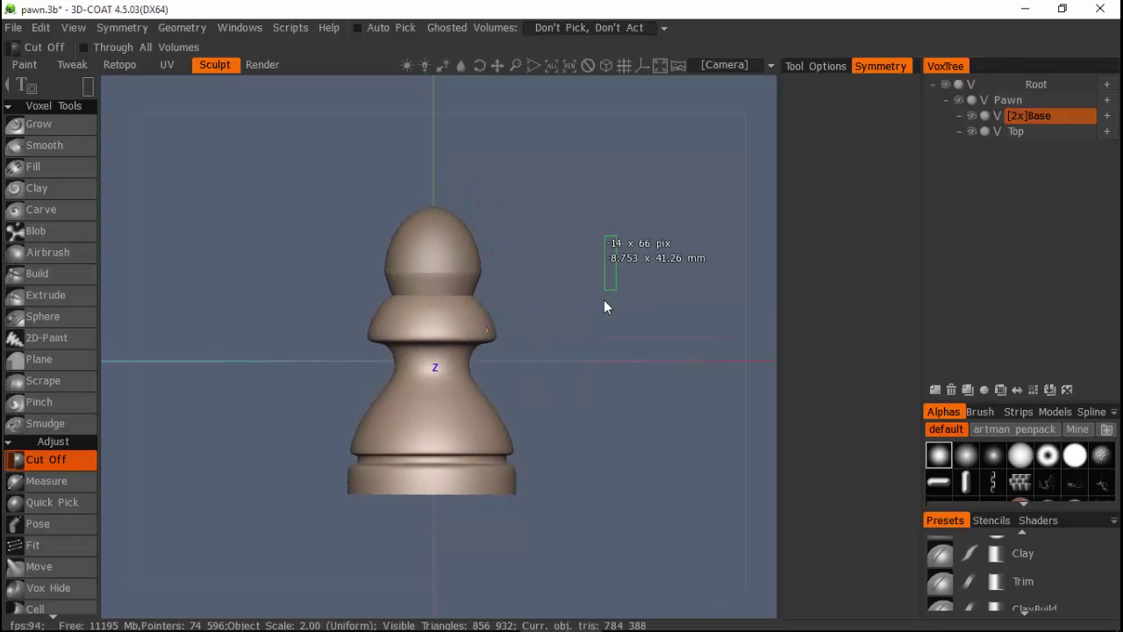
pyautogui.moveTo(297, 176); pyautogui.dragTo(569, 373)
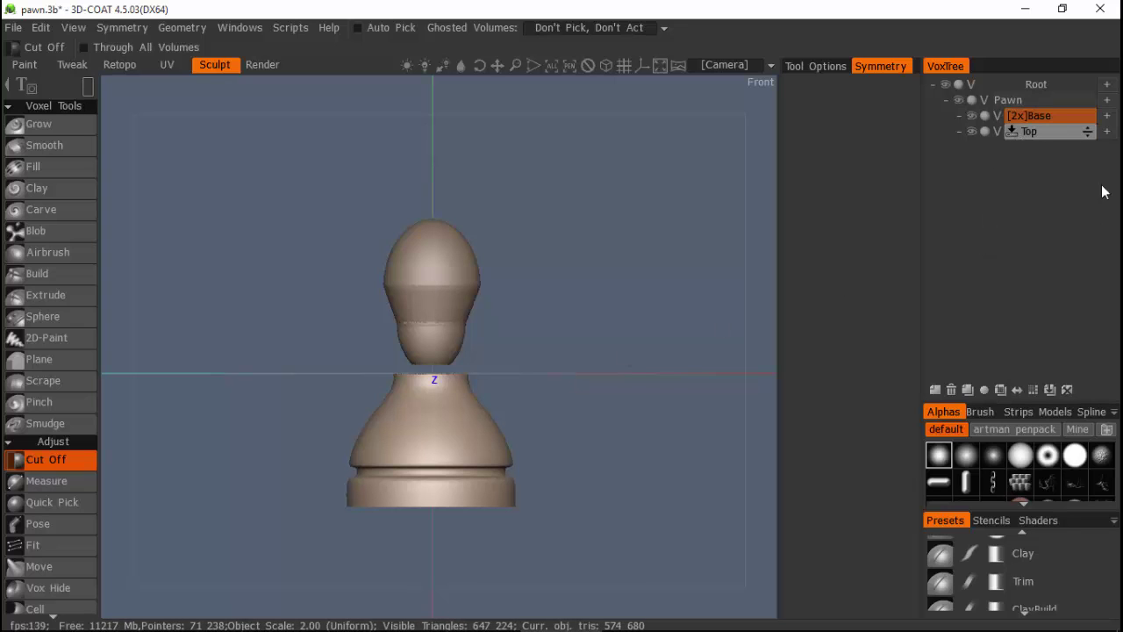
pyautogui.click(952, 390)
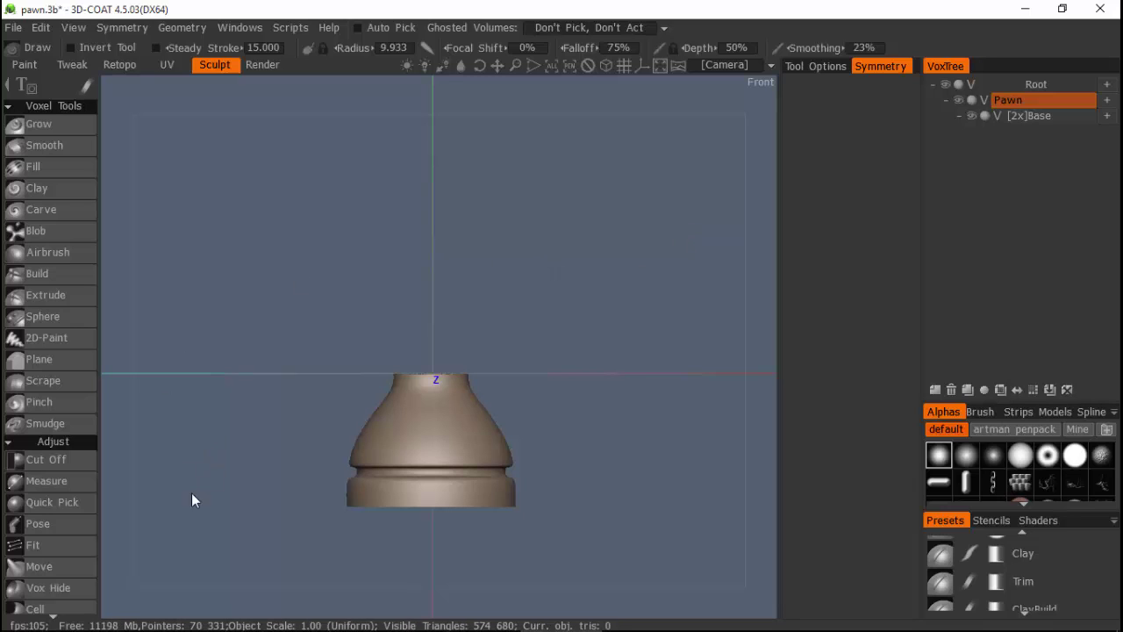
# Select the Base body's top rim with the Pose tool in Paint Select mode.
pyautogui.click(38, 524)
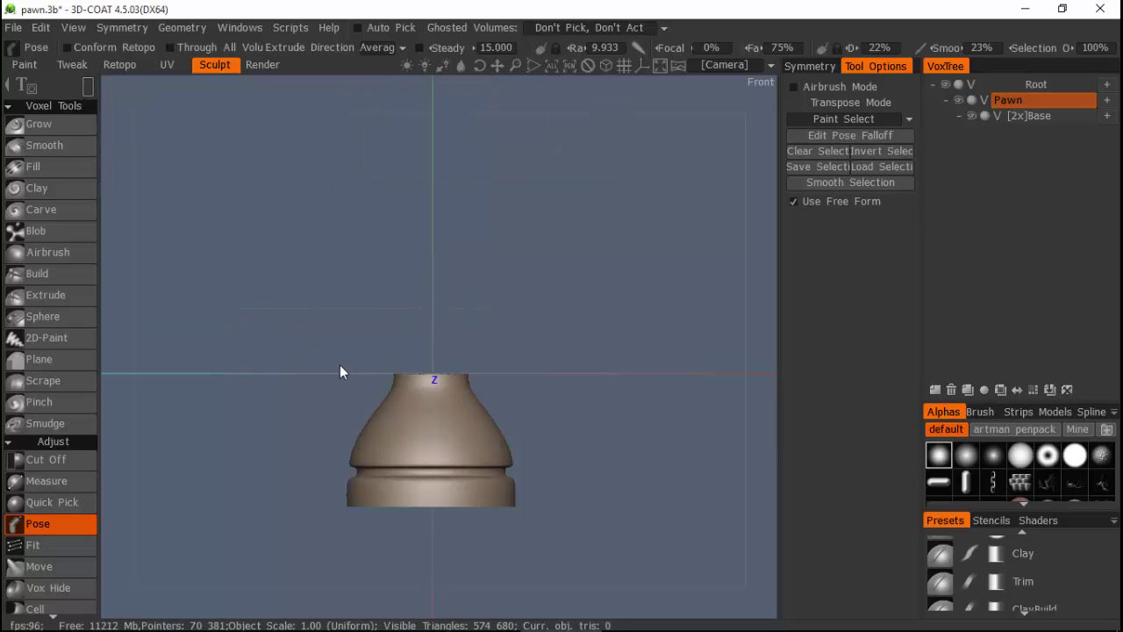
pyautogui.moveTo(346, 321); pyautogui.dragTo(518, 396)
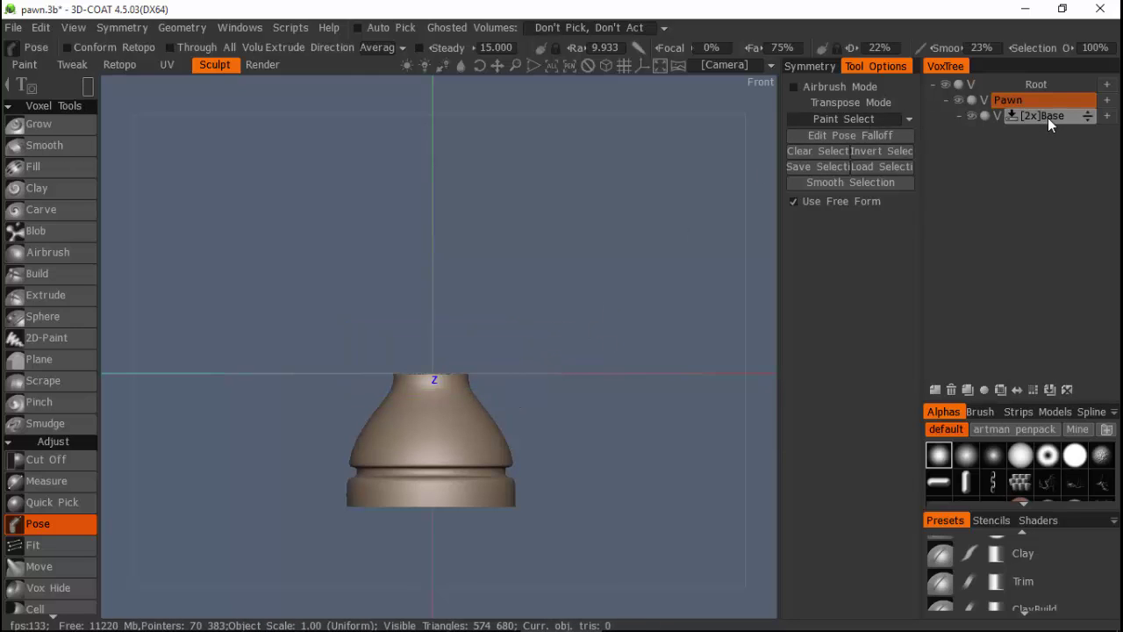
pyautogui.click(857, 121)
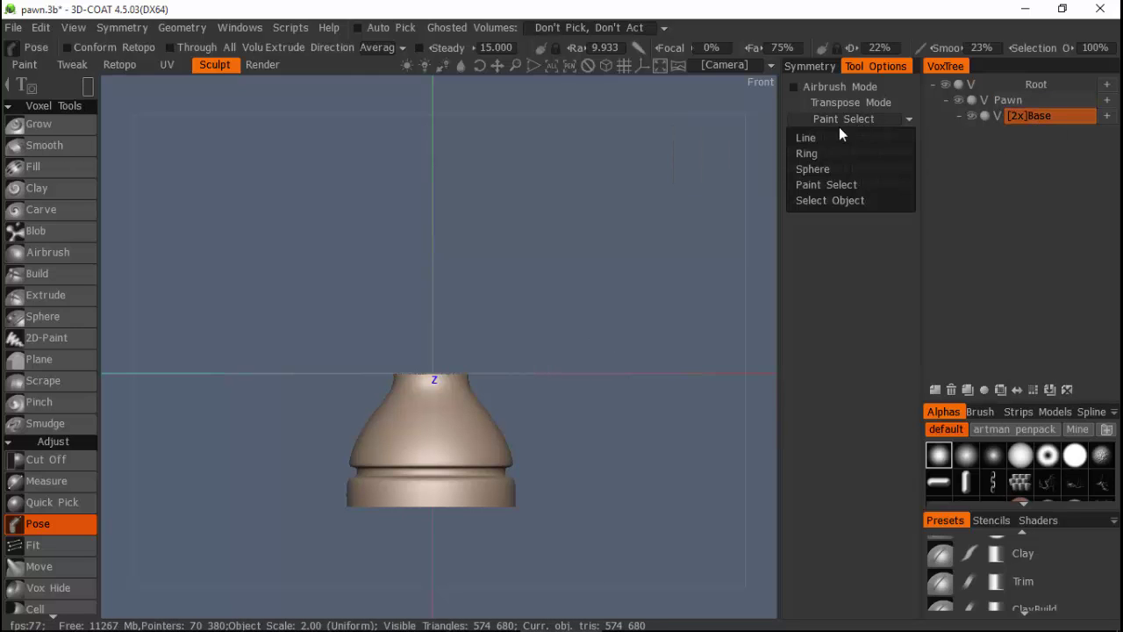
pyautogui.click(842, 187)
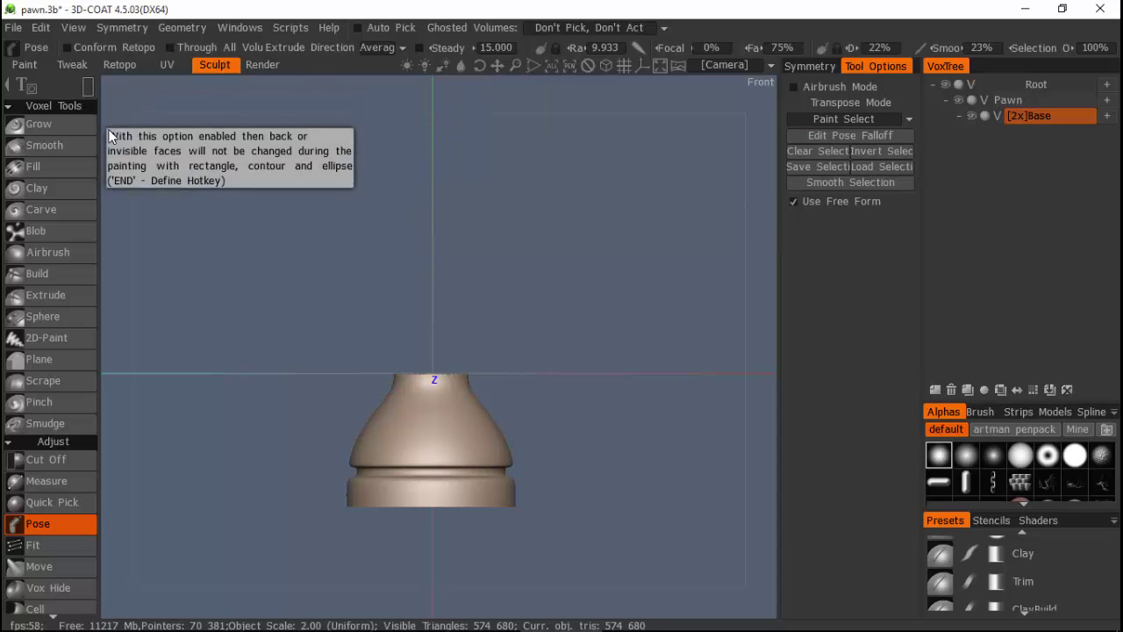
pyautogui.moveTo(291, 326); pyautogui.dragTo(557, 392)
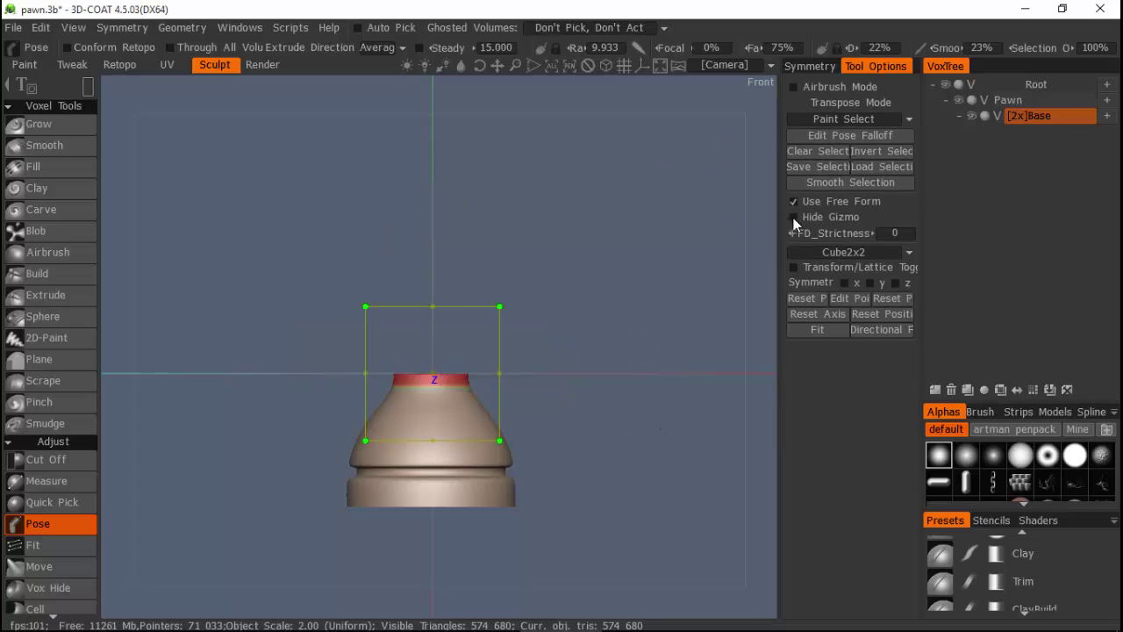
pyautogui.click(861, 299)
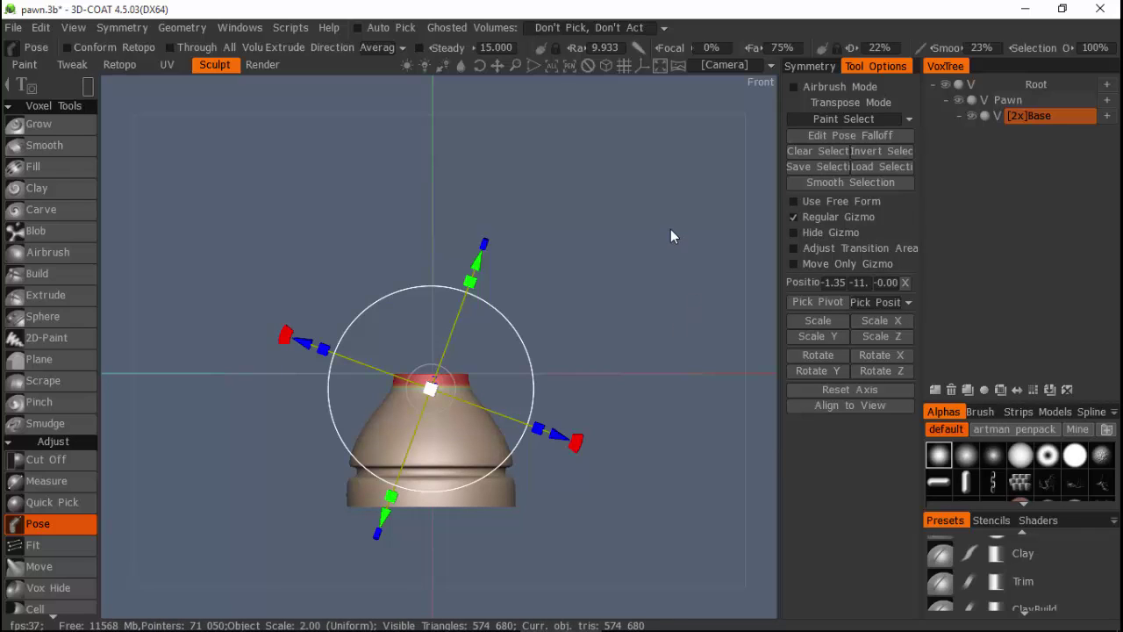
pyautogui.click(794, 232)
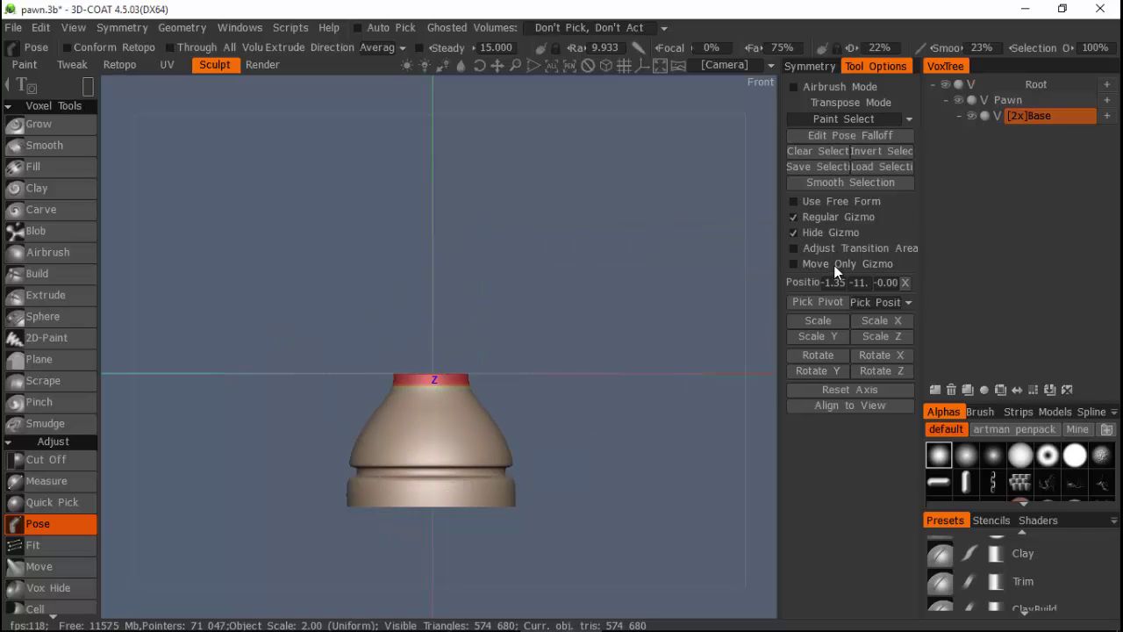
pyautogui.click(793, 233)
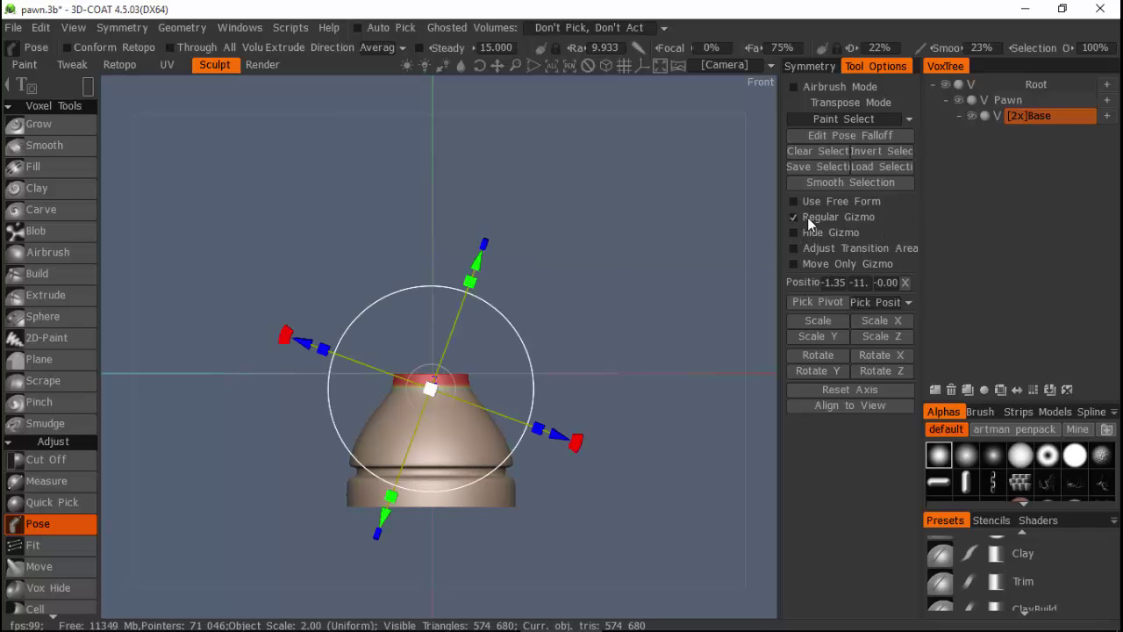
pyautogui.click(795, 216)
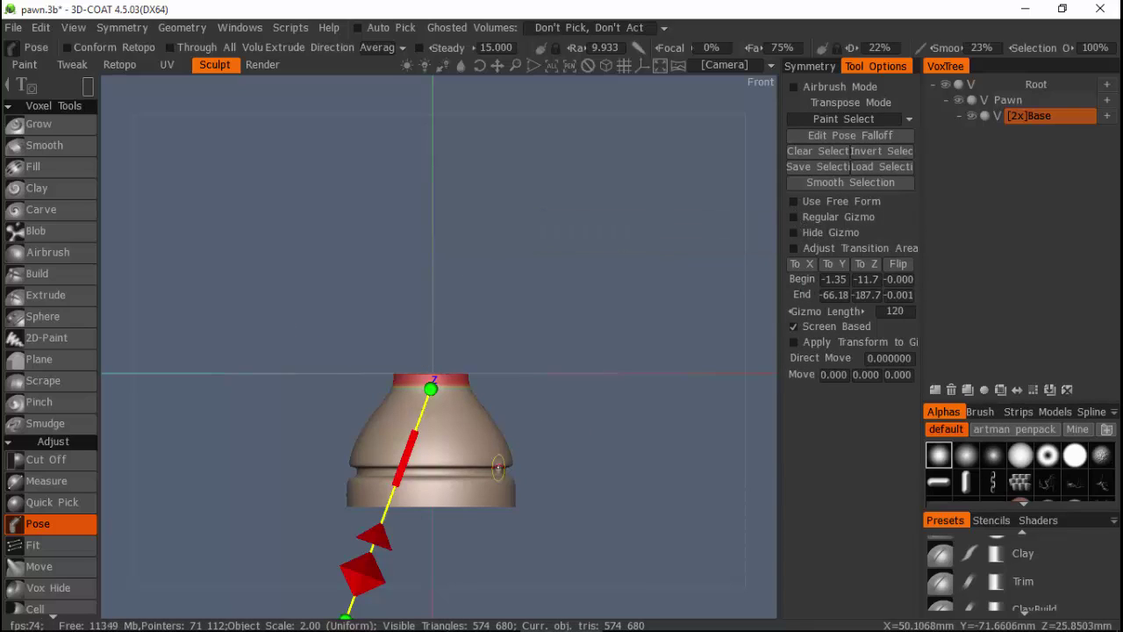
pyautogui.click(795, 203)
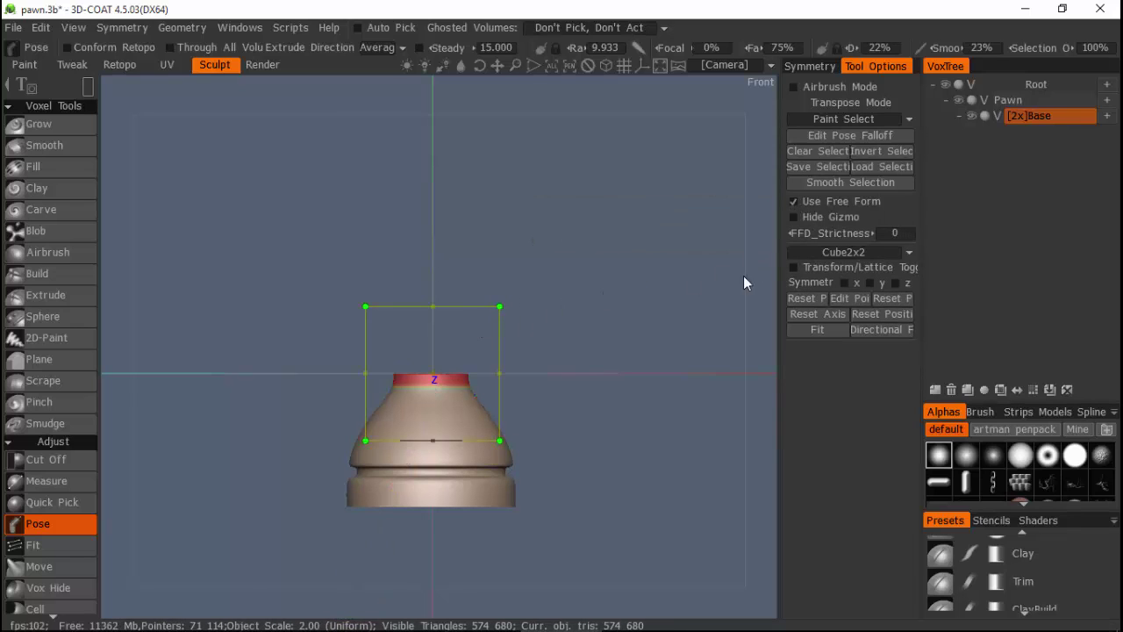
# Turn off Use Free Form and switch the Pose tool to the Regular Gizmo in front view.
pyautogui.moveTo(720, 314); pyautogui.dragTo(709, 325, button='right')
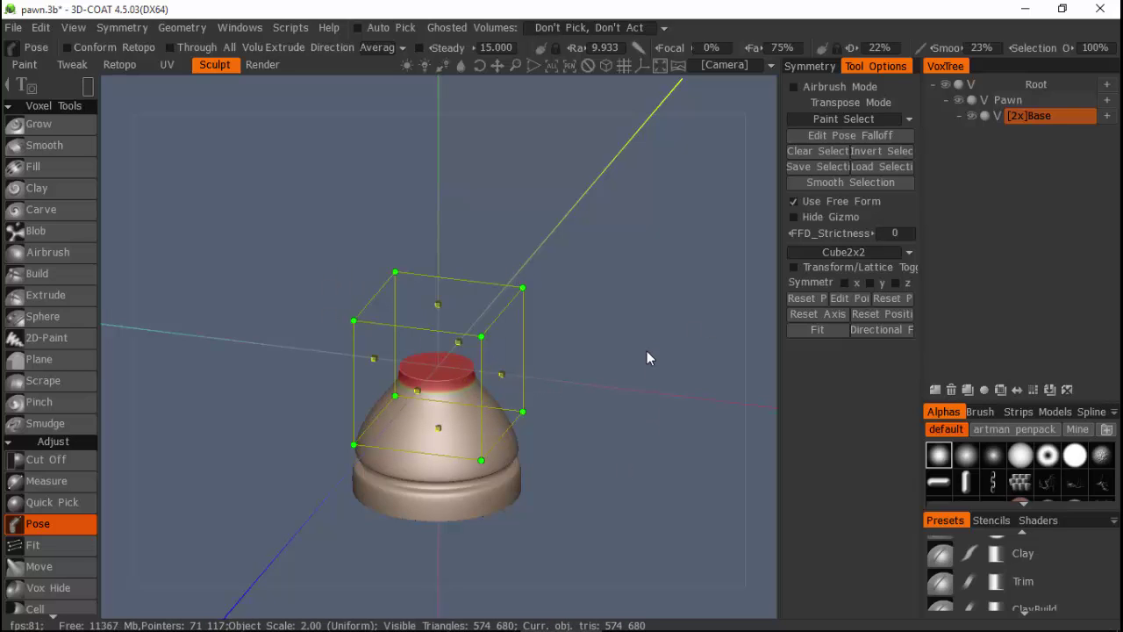
pyautogui.press('KP_1')
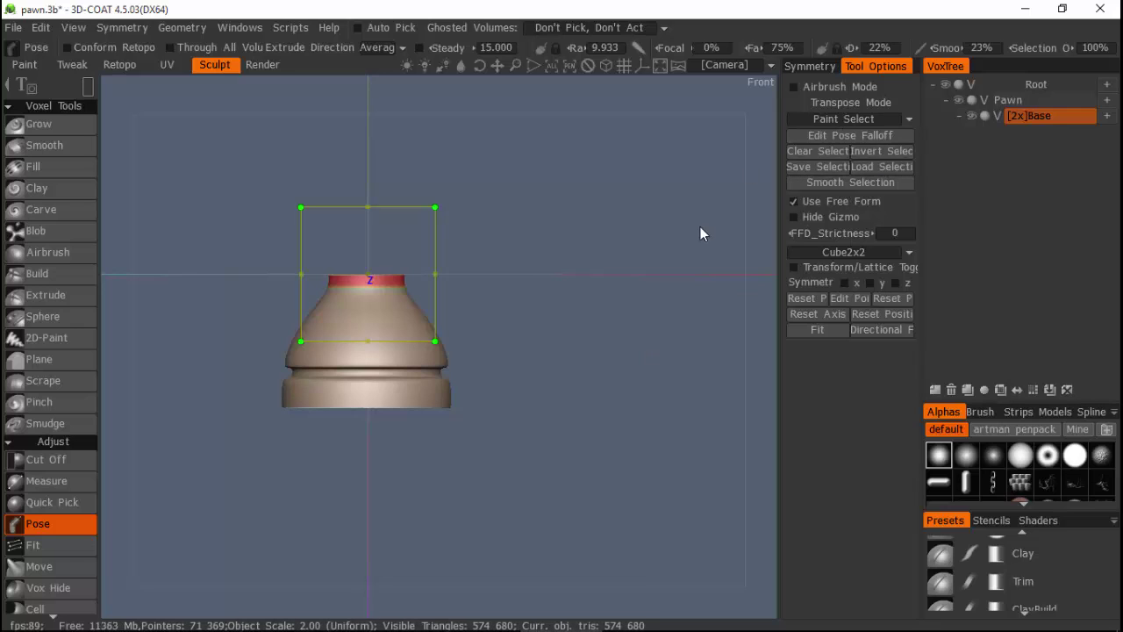
pyautogui.click(793, 203)
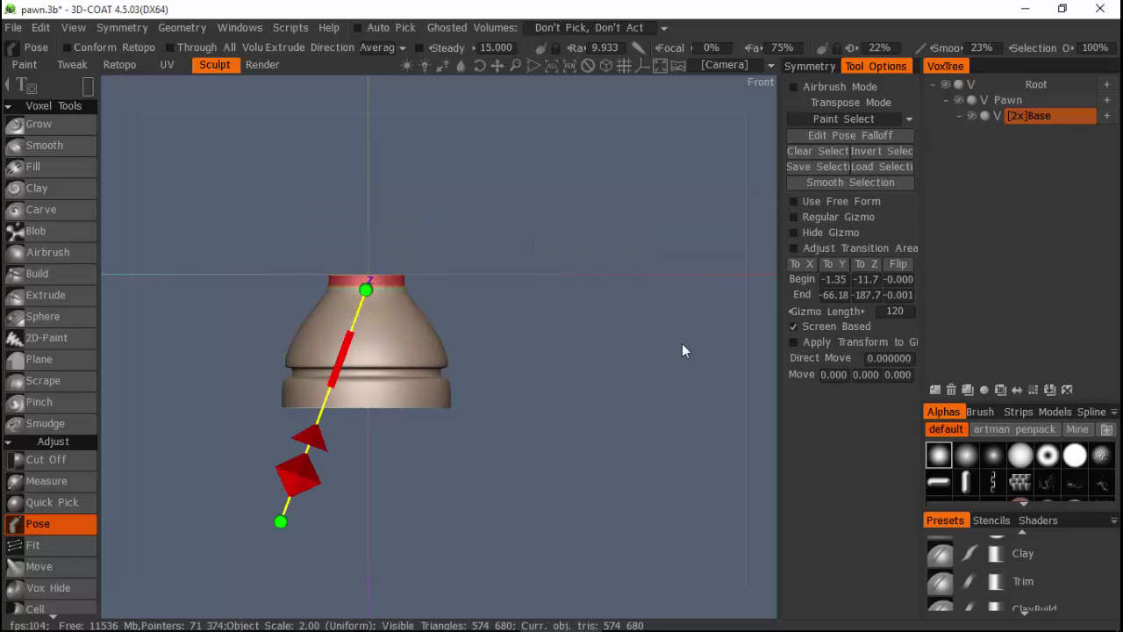
pyautogui.click(794, 217)
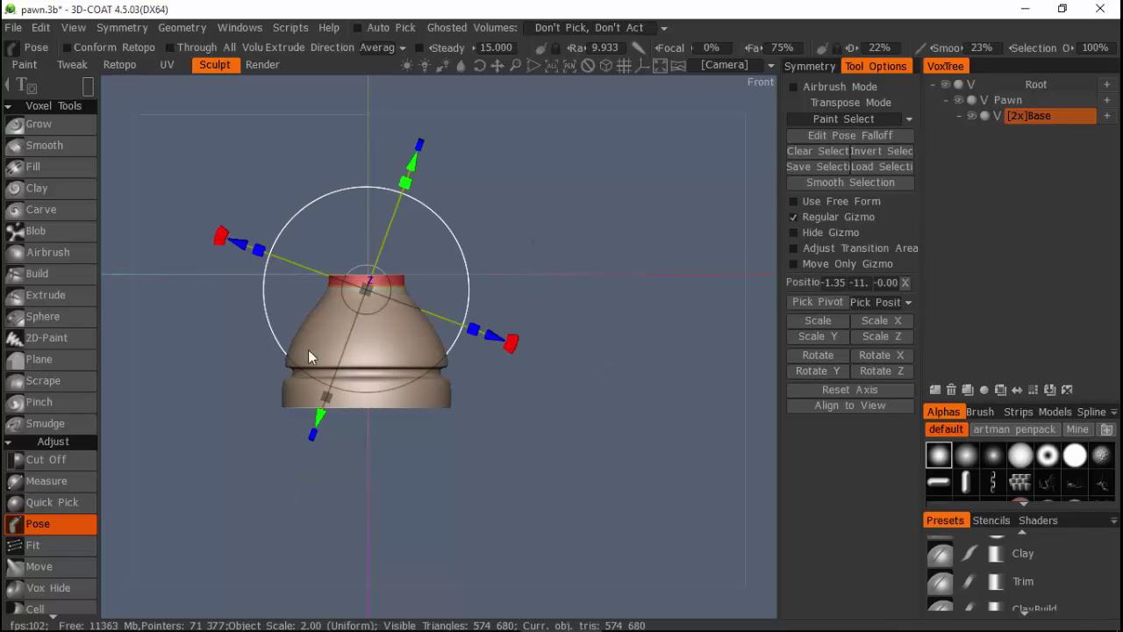
# Reset the gizmo axis to the screen, test-stretch the top upward, then undo the stretch.
pyautogui.moveTo(674, 364); pyautogui.dragTo(676, 399, button='middle')
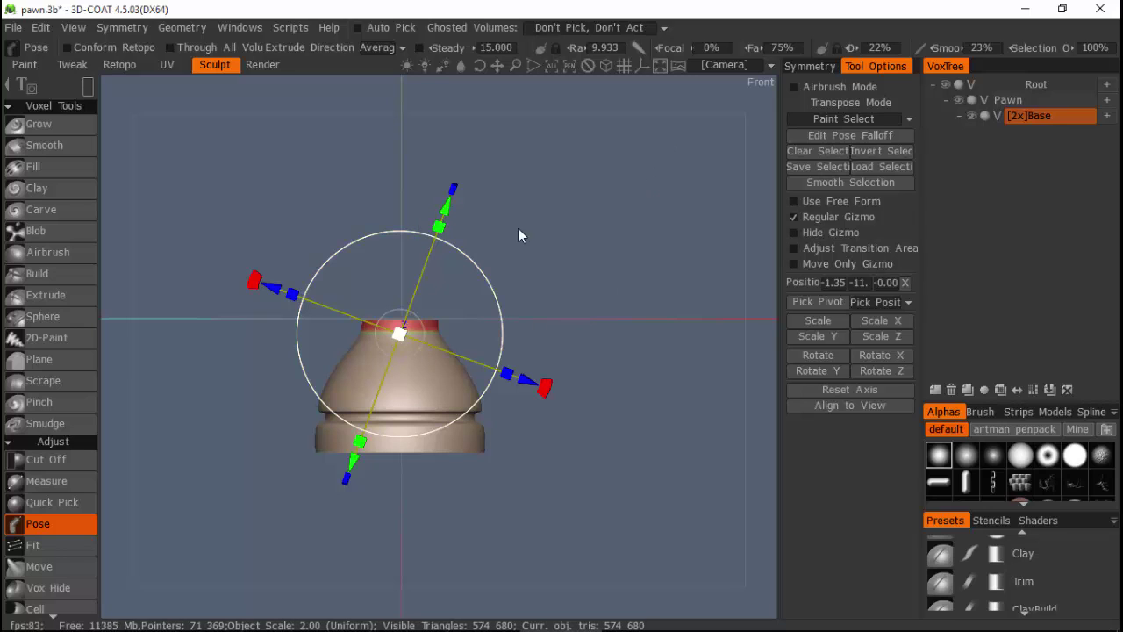
pyautogui.moveTo(452, 208); pyautogui.dragTo(488, 202)
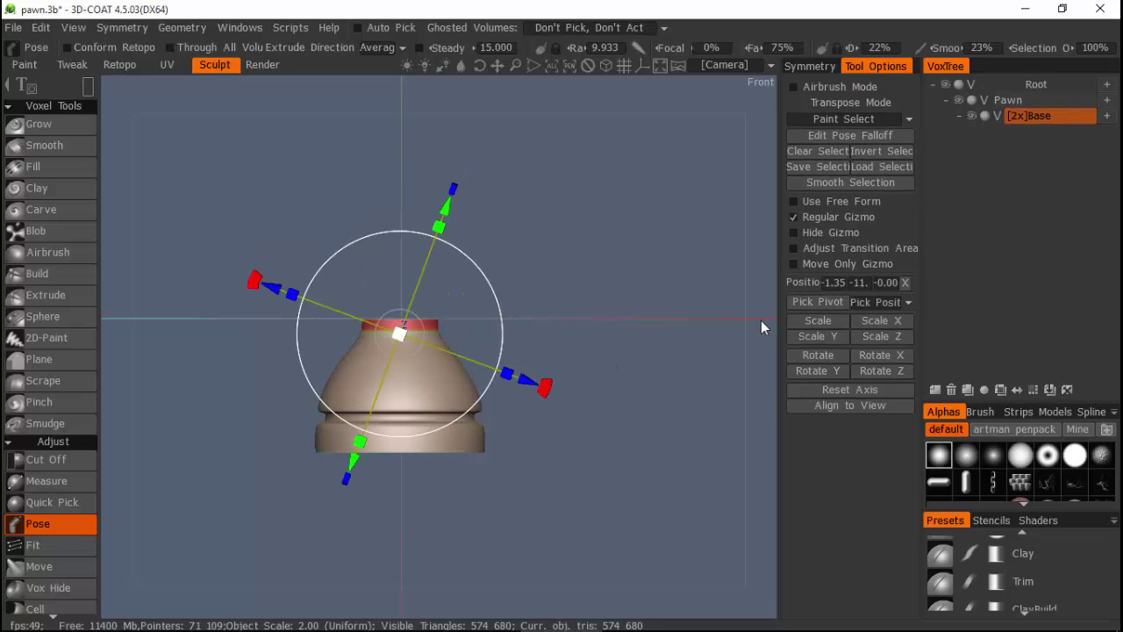
pyautogui.click(859, 393)
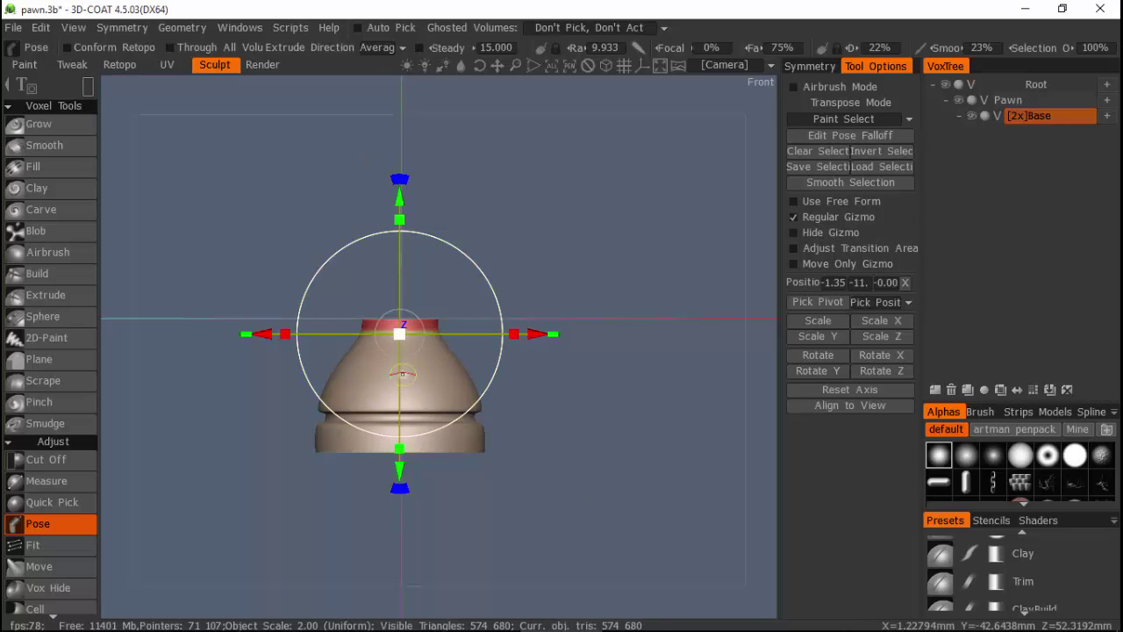
pyautogui.moveTo(399, 475); pyautogui.dragTo(413, 401)
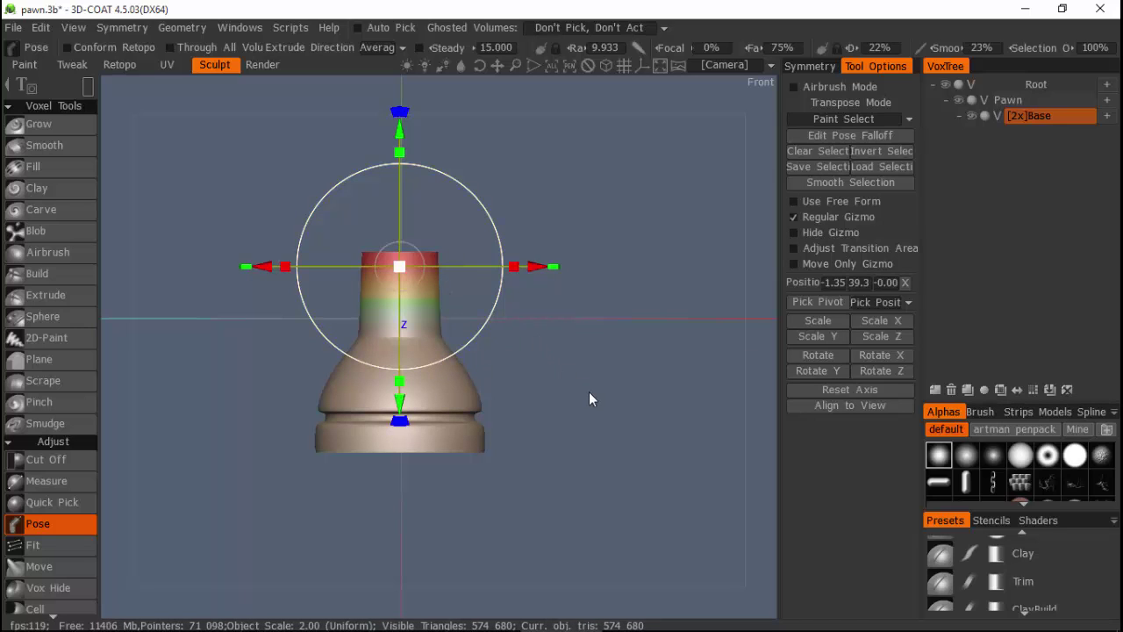
pyautogui.hotkey('ctrl', 'z')
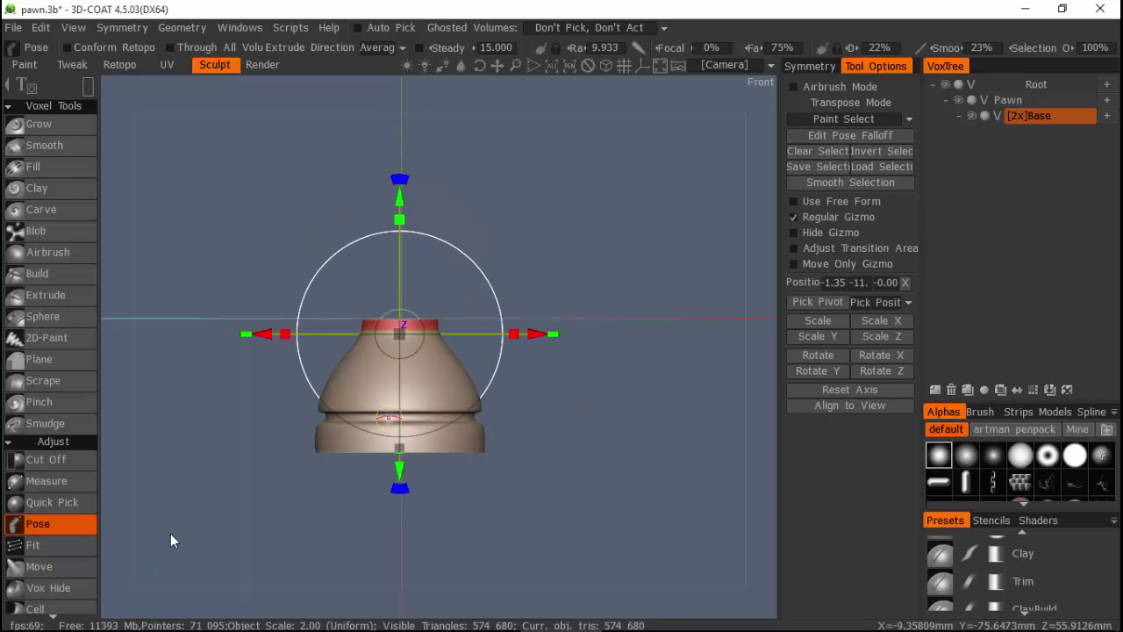
# Reselect the pawn's top with the Pose tool, reset the axis, and stretch it upward into a tall neck.
pyautogui.click(62, 480)
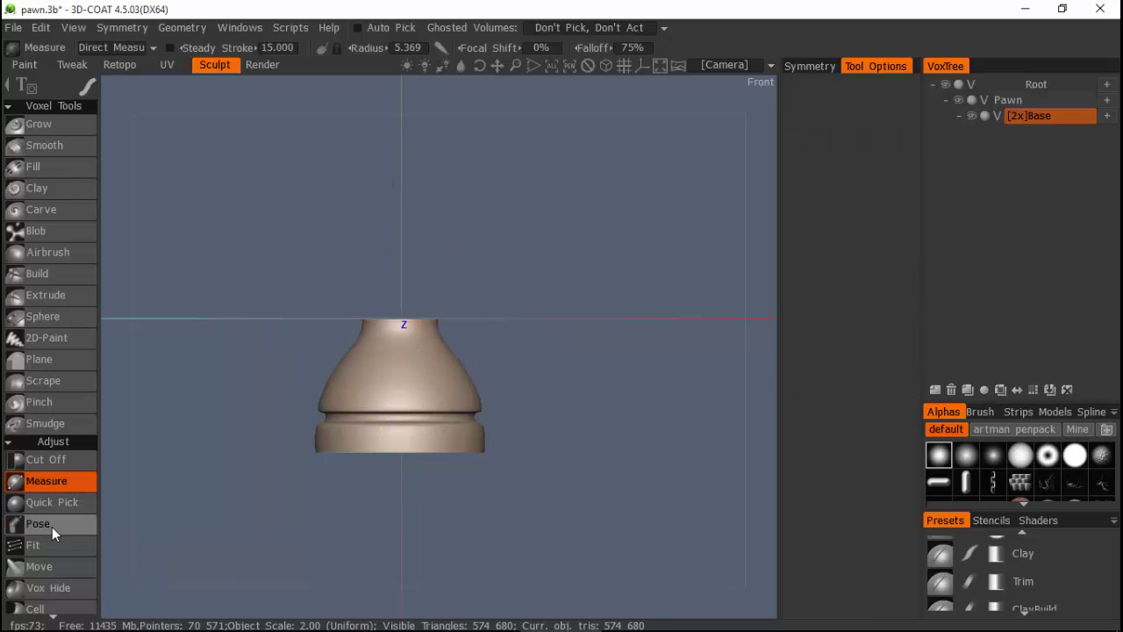
pyautogui.click(50, 527)
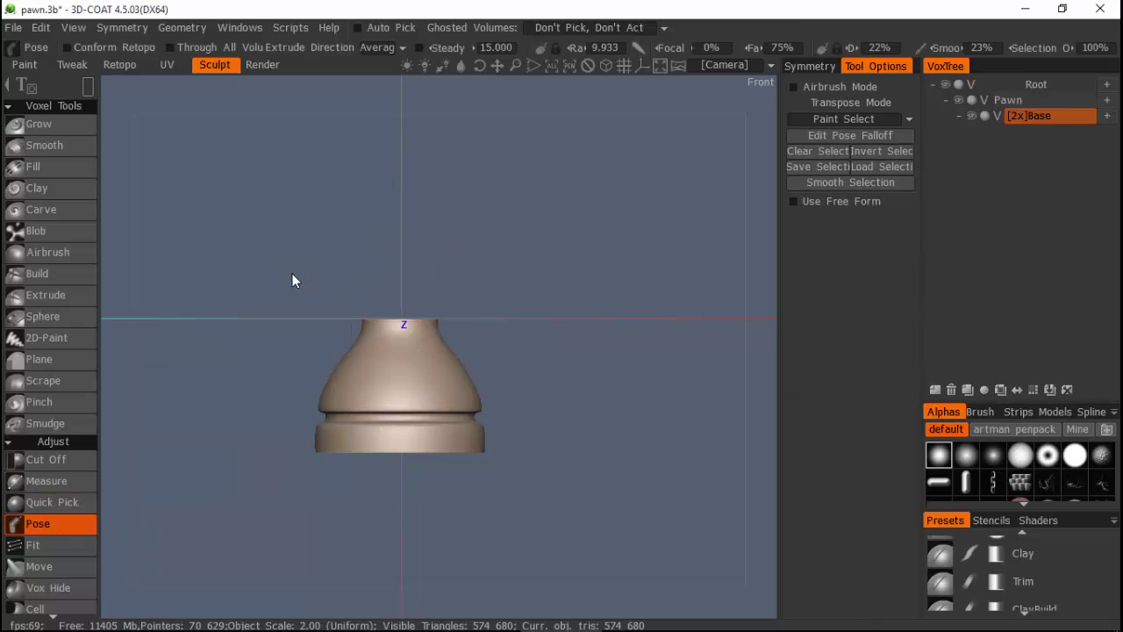
pyautogui.moveTo(292, 273); pyautogui.dragTo(489, 353)
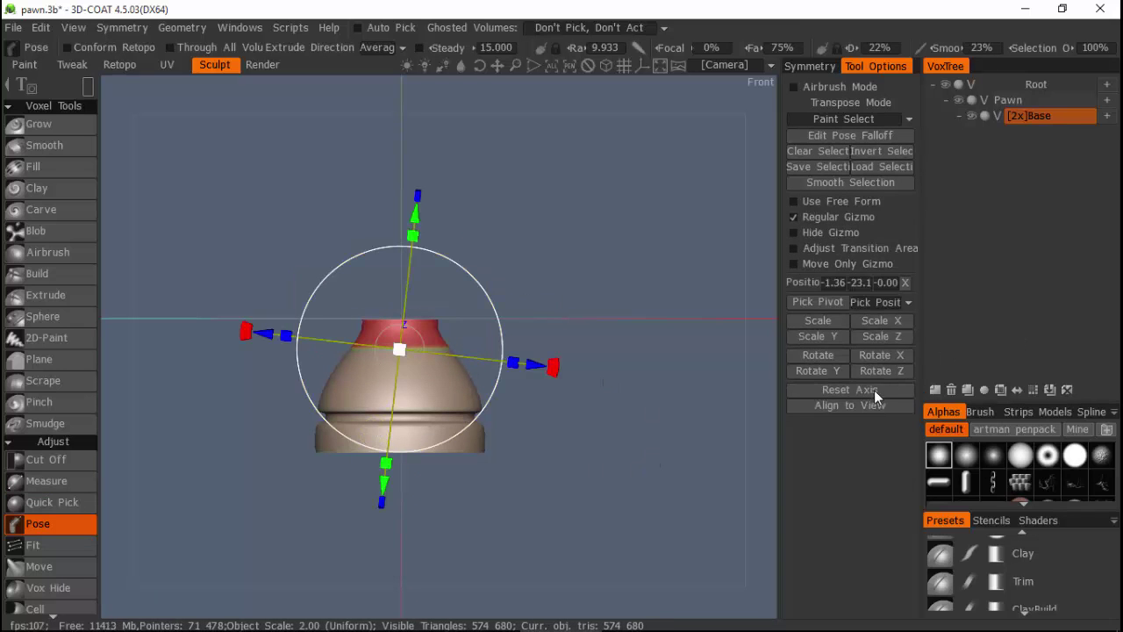
pyautogui.click(870, 392)
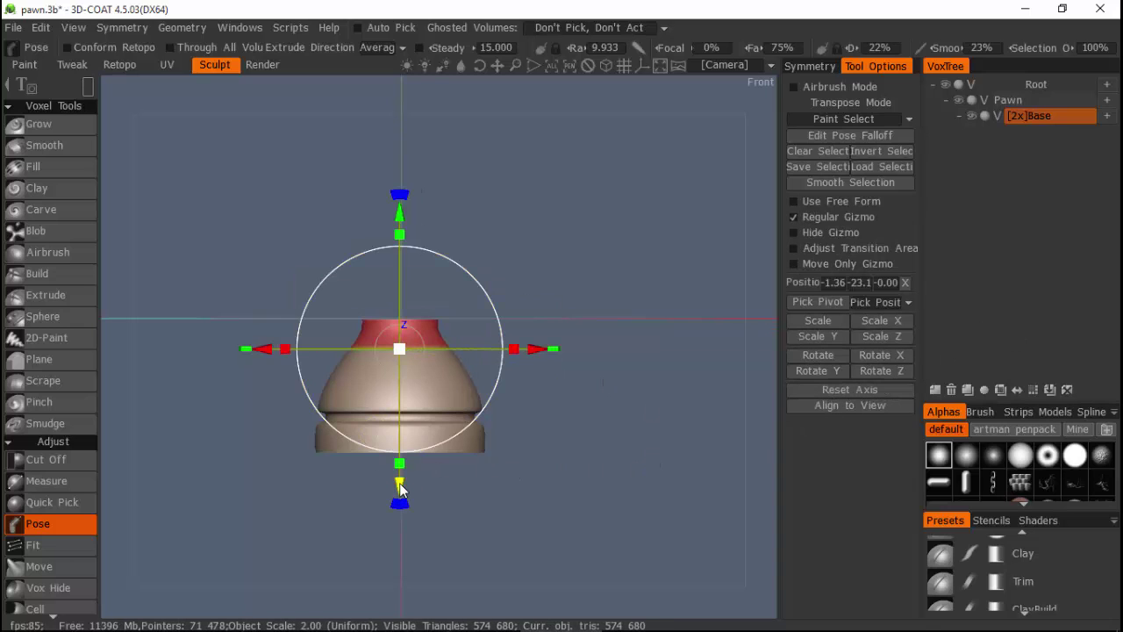
pyautogui.moveTo(400, 488); pyautogui.dragTo(423, 380)
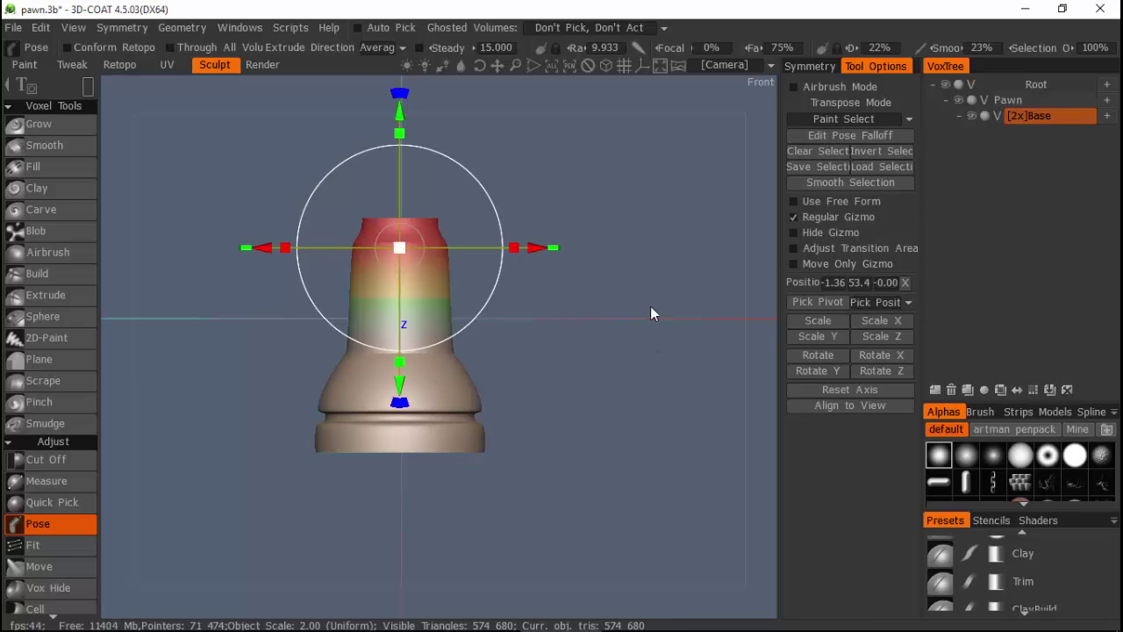
pyautogui.moveTo(652, 297); pyautogui.dragTo(696, 463, button='middle')
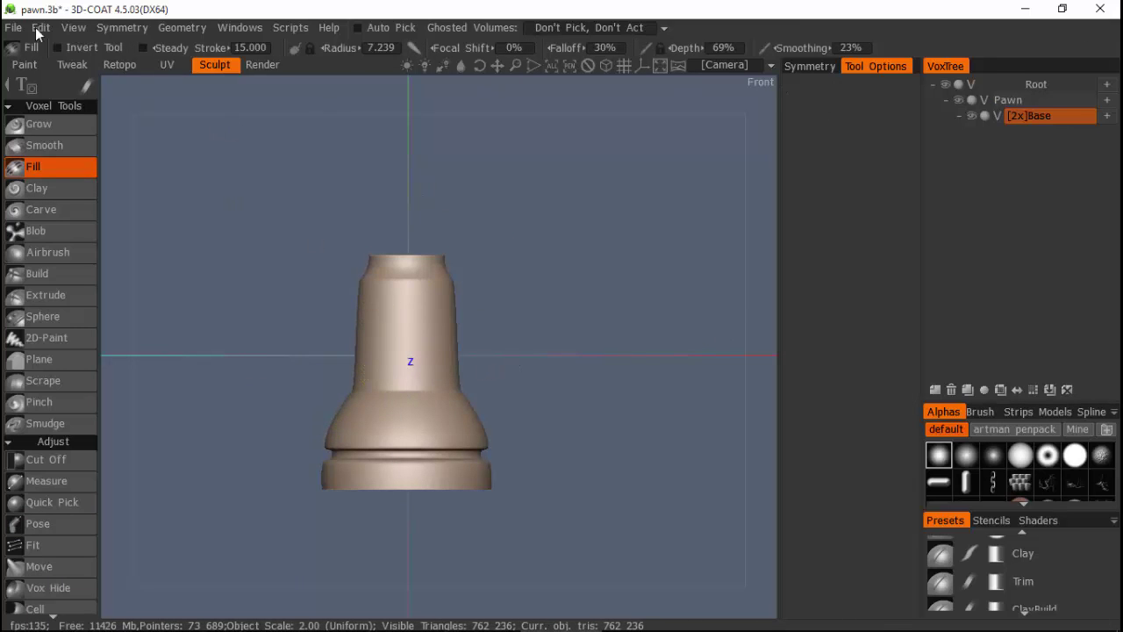
# Open the Symmetry settings and change the symmetry type to Radial Symmetry.
pyautogui.click(115, 33)
pyautogui.click(115, 33)
pyautogui.click(115, 34)
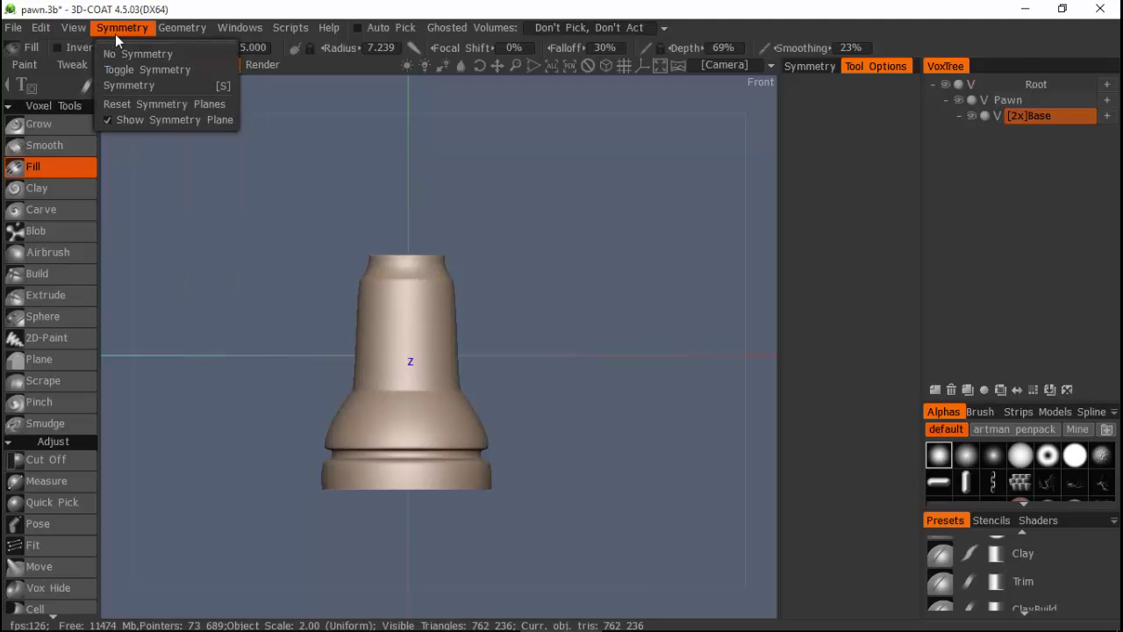
pyautogui.click(126, 81)
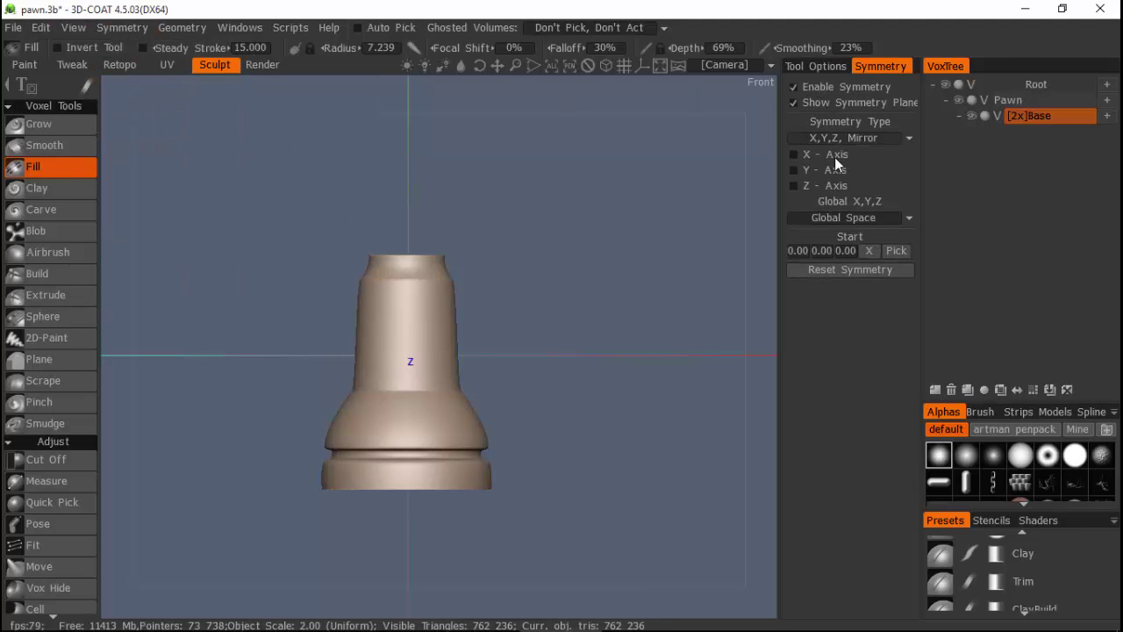
pyautogui.click(887, 137)
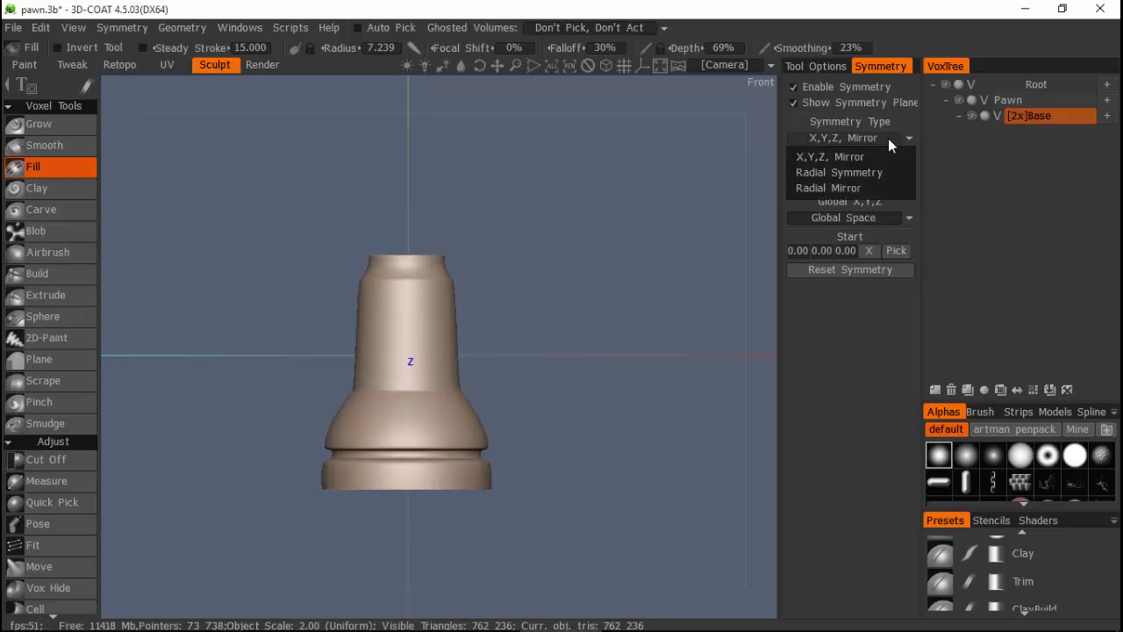
pyautogui.click(838, 172)
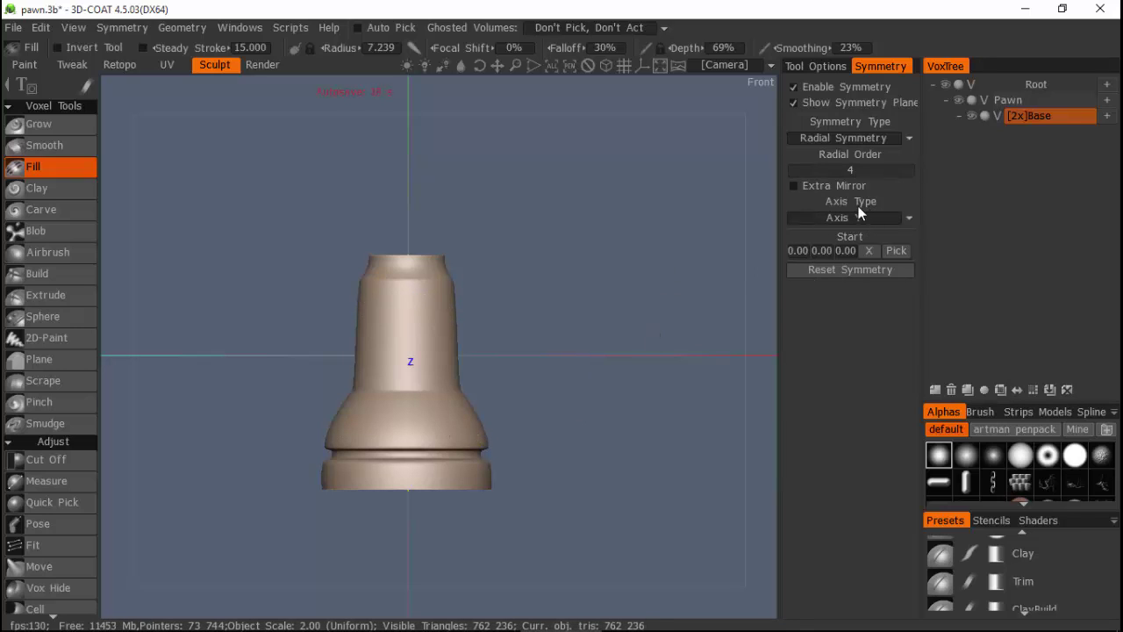
# Set the radial symmetry order to 8 around the Y axis.
pyautogui.moveTo(609, 134); pyautogui.dragTo(564, 232)
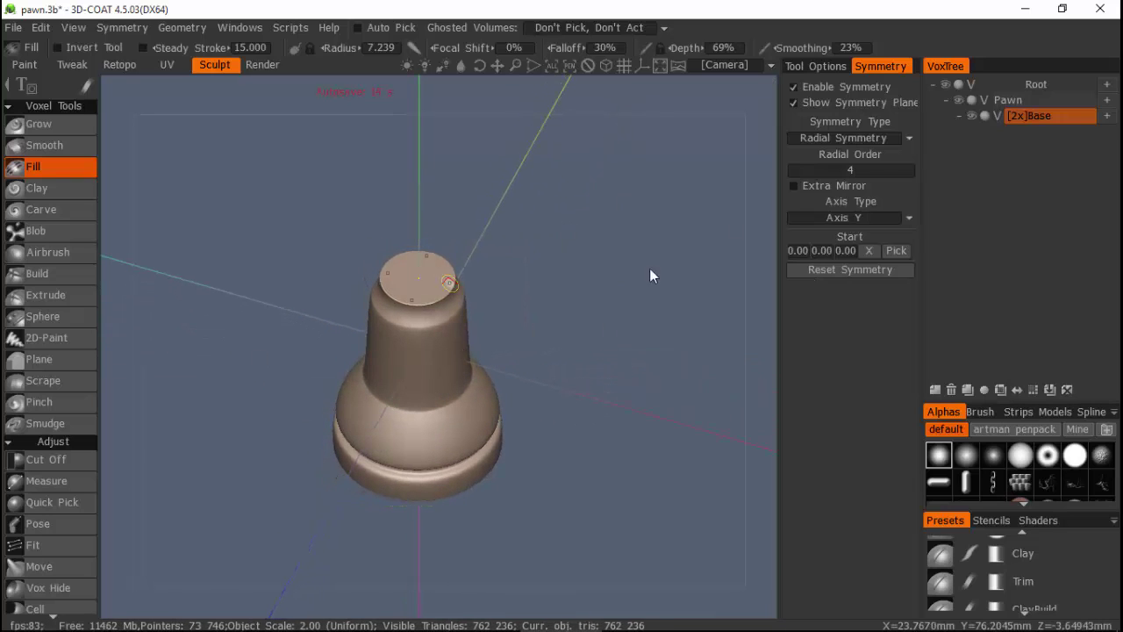
pyautogui.click(849, 170)
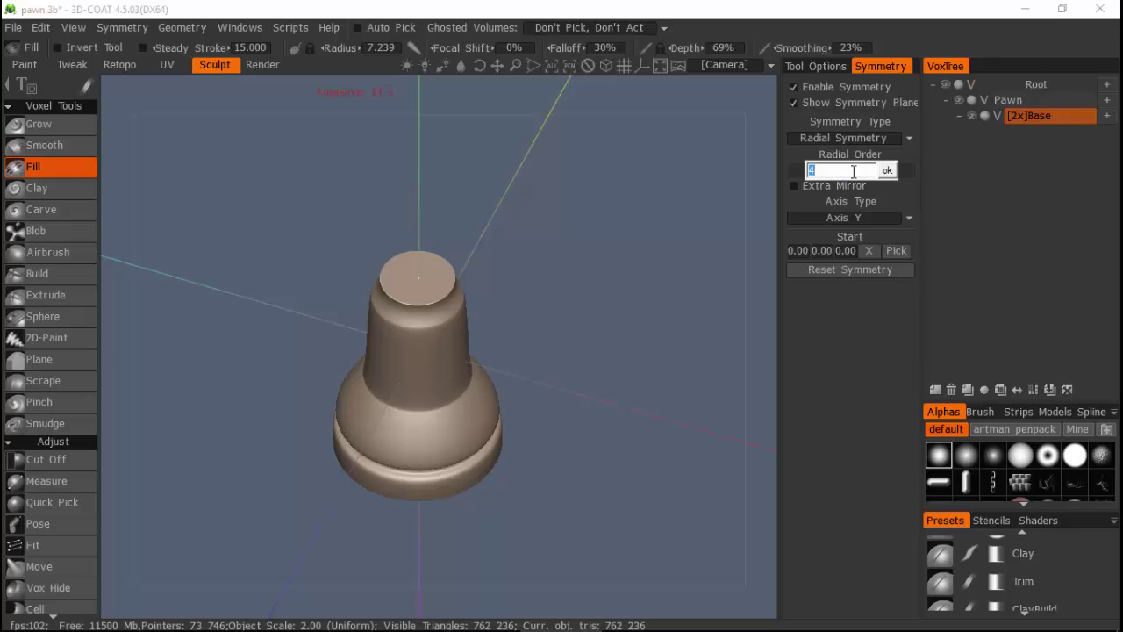
pyautogui.write('8')
pyautogui.press('Return')
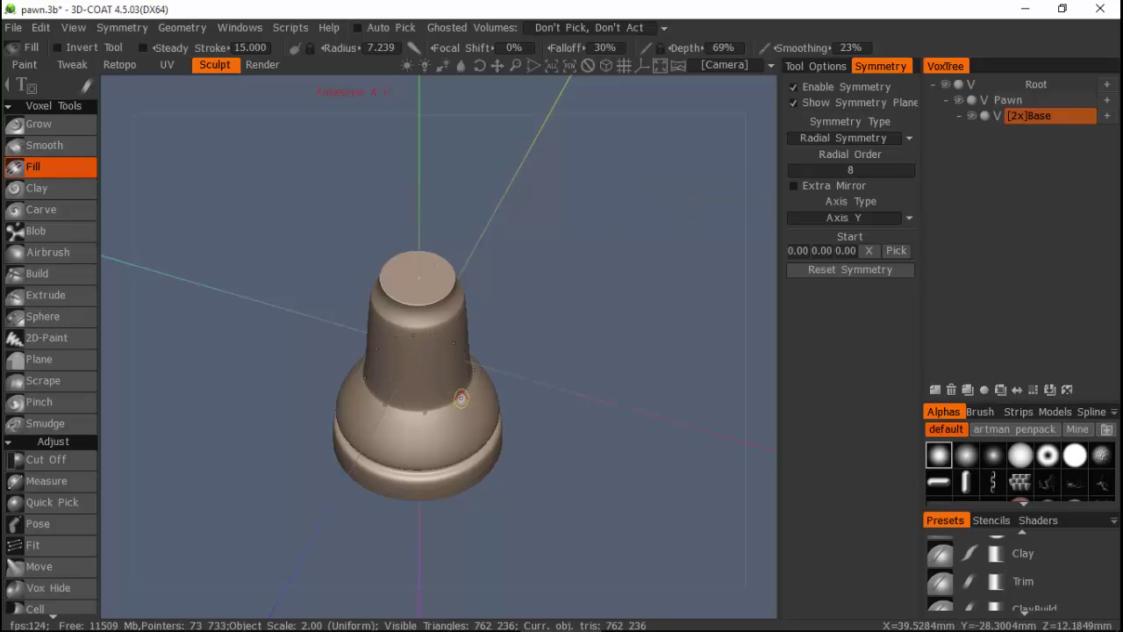
pyautogui.rightClick(434, 392)
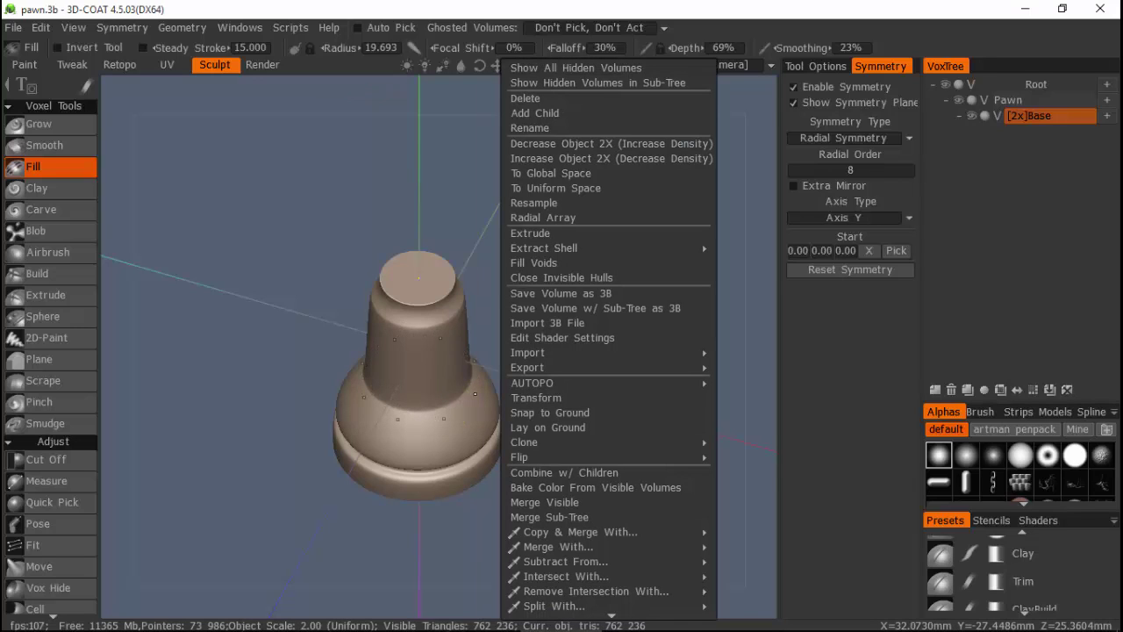
pyautogui.click(436, 395)
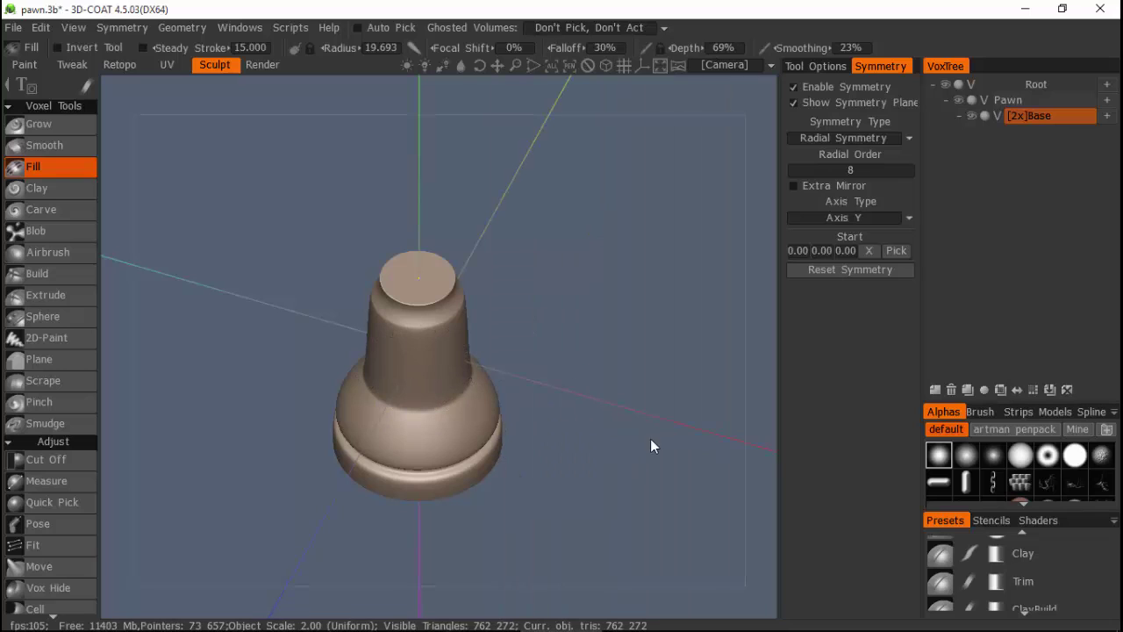
# Pick the Smooth tool with an enlarged brush radius.
pyautogui.click(70, 144)
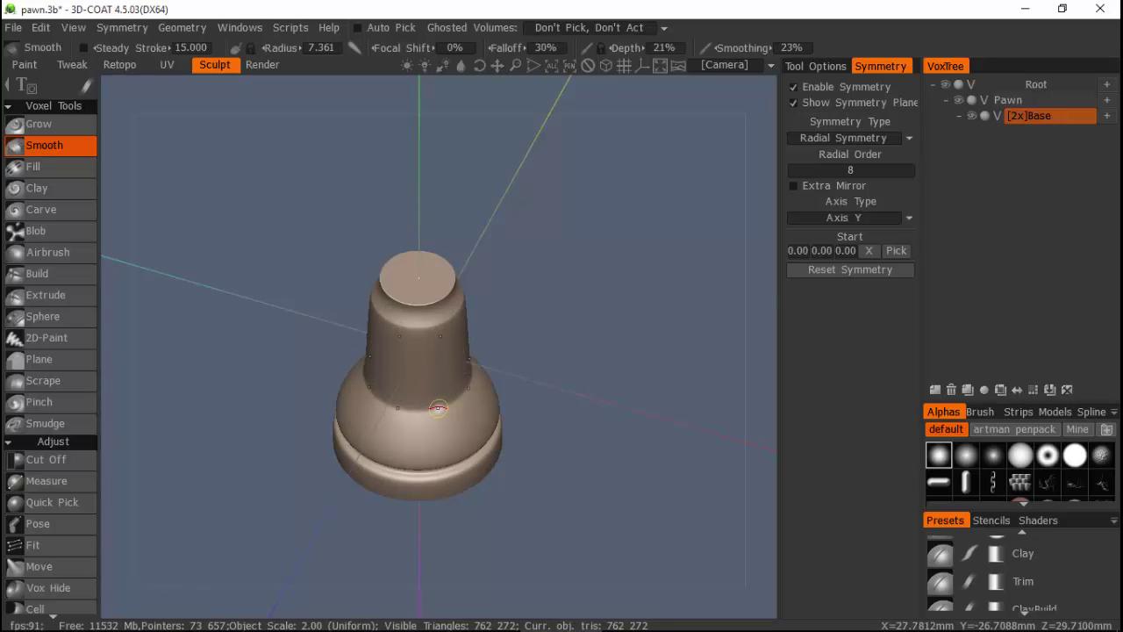
pyautogui.moveTo(443, 402); pyautogui.dragTo(448, 405, button='right')
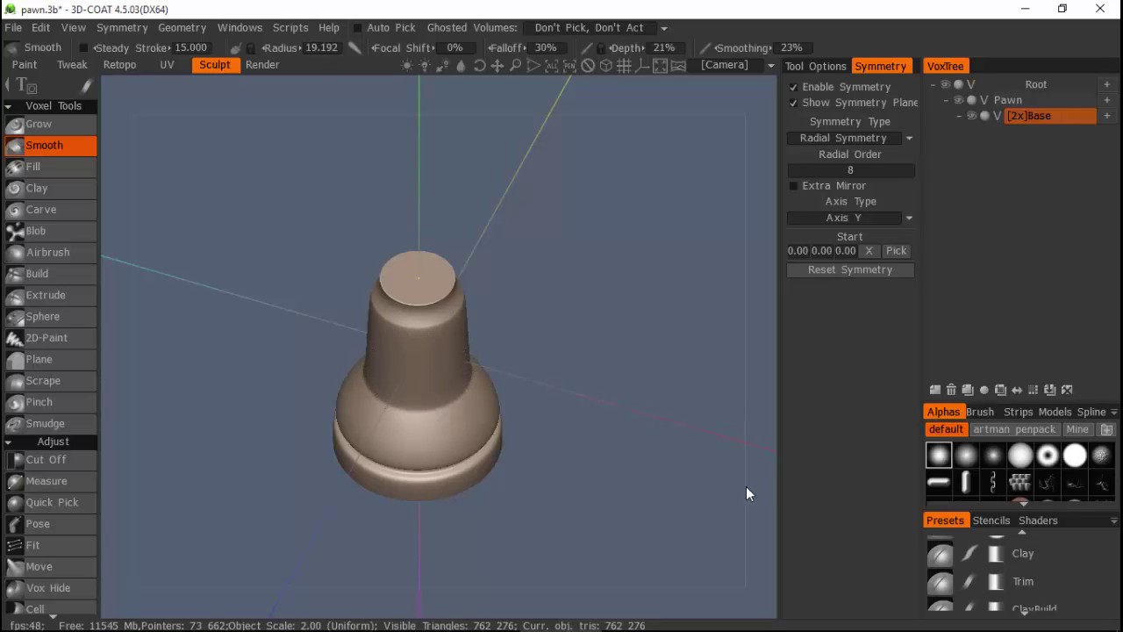
pyautogui.moveTo(748, 488); pyautogui.dragTo(911, 339)
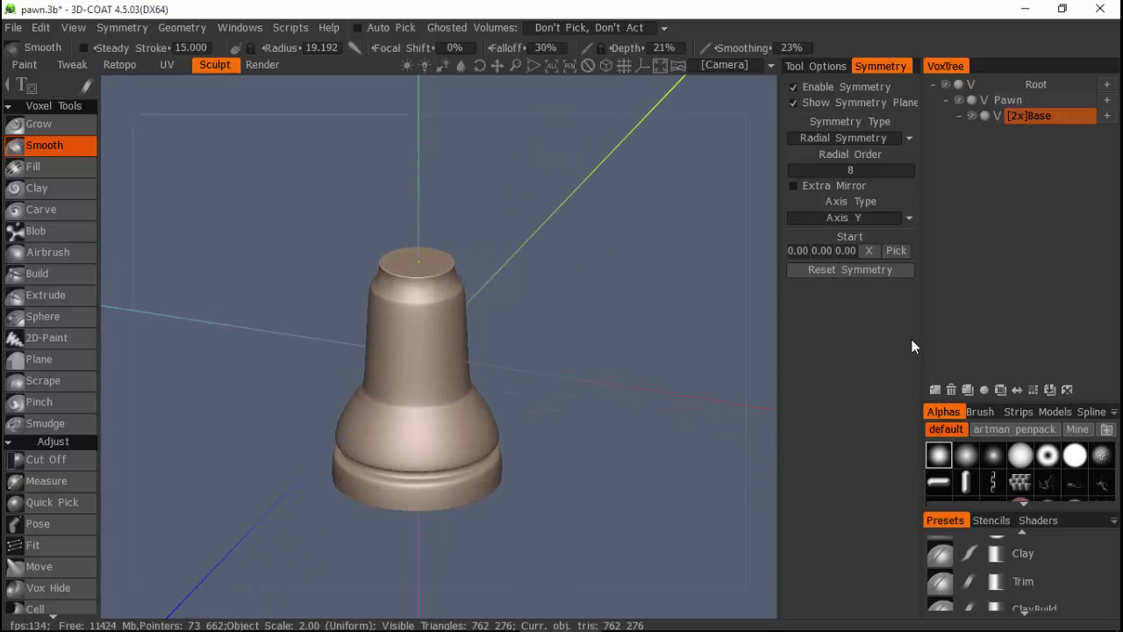
# Resample the Base volume with density factor 0.5 and Smooth resampling quality.
pyautogui.rightClick(1051, 115)
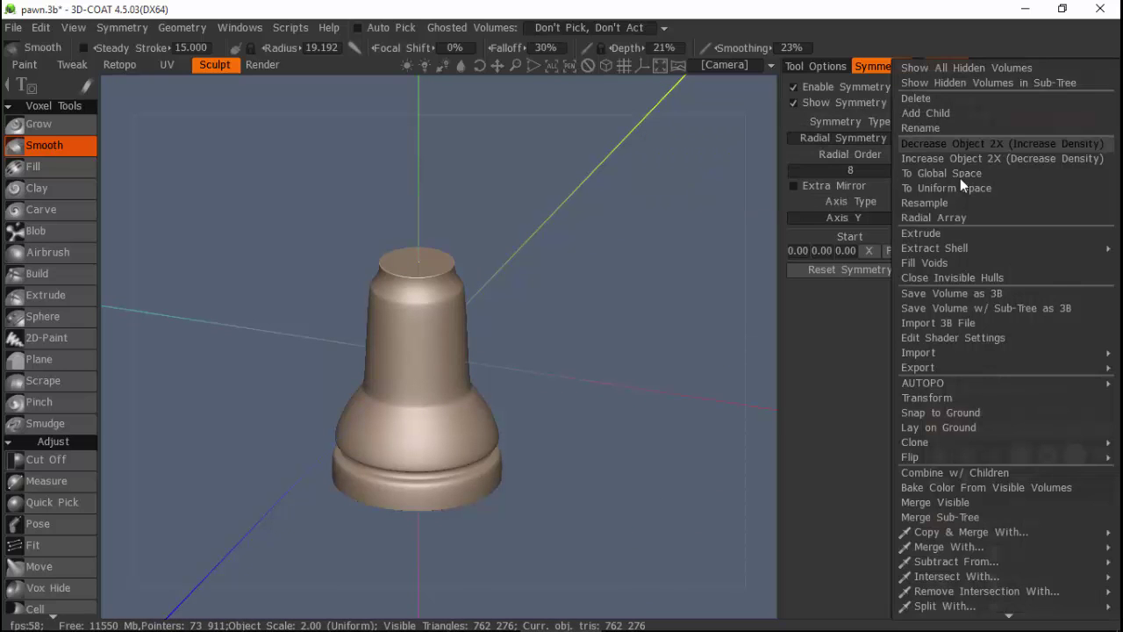
pyautogui.click(935, 202)
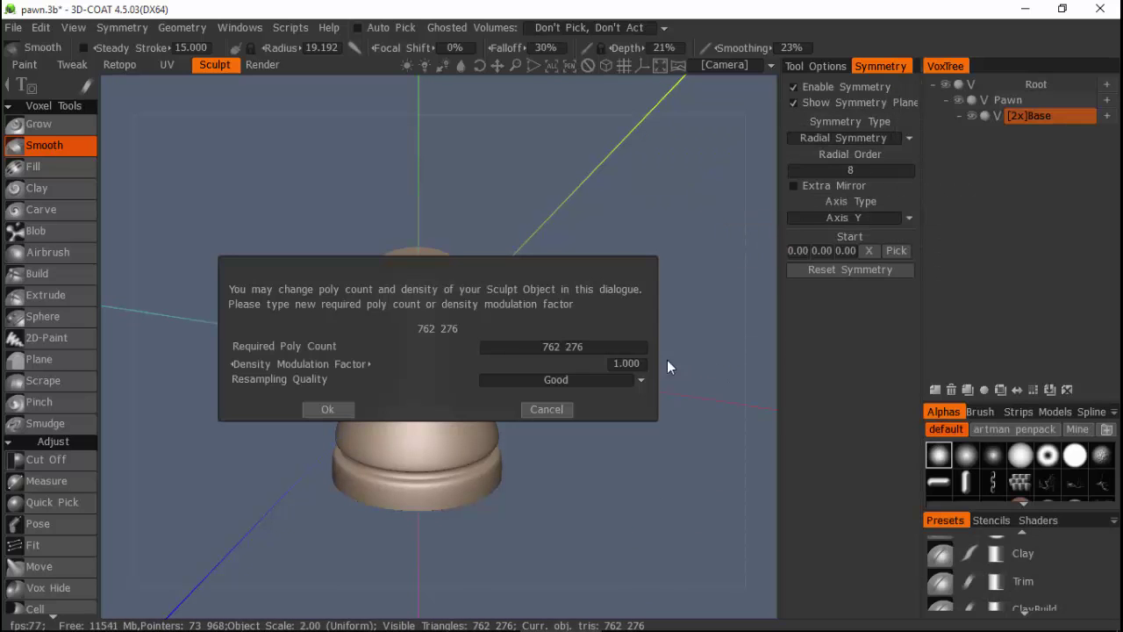
pyautogui.click(634, 365)
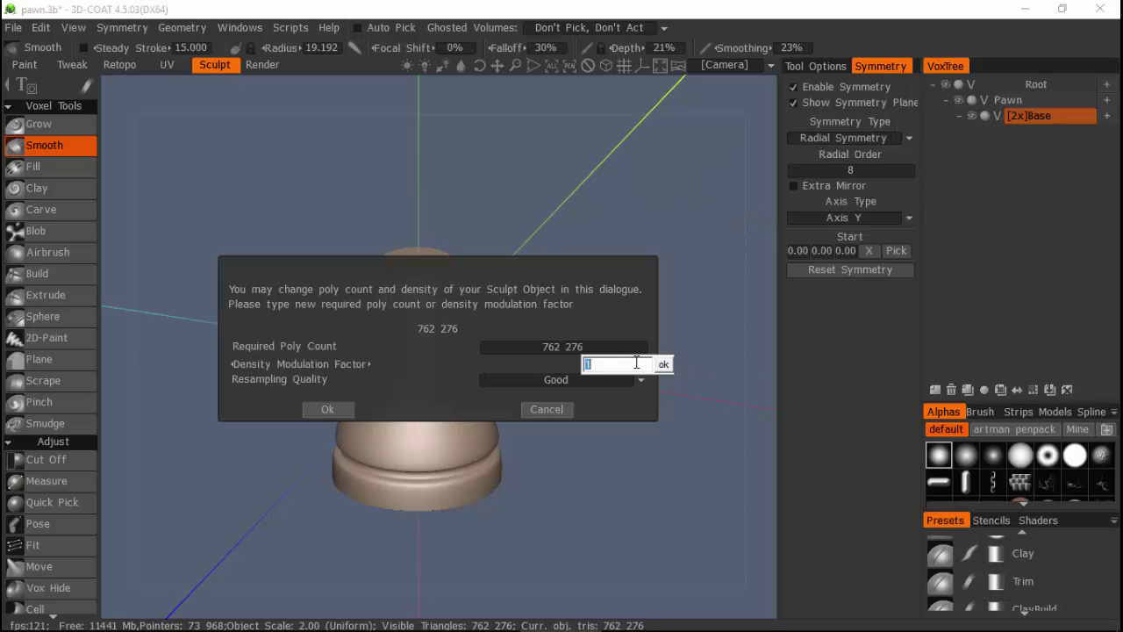
pyautogui.write('0.5')
pyautogui.press('Return')
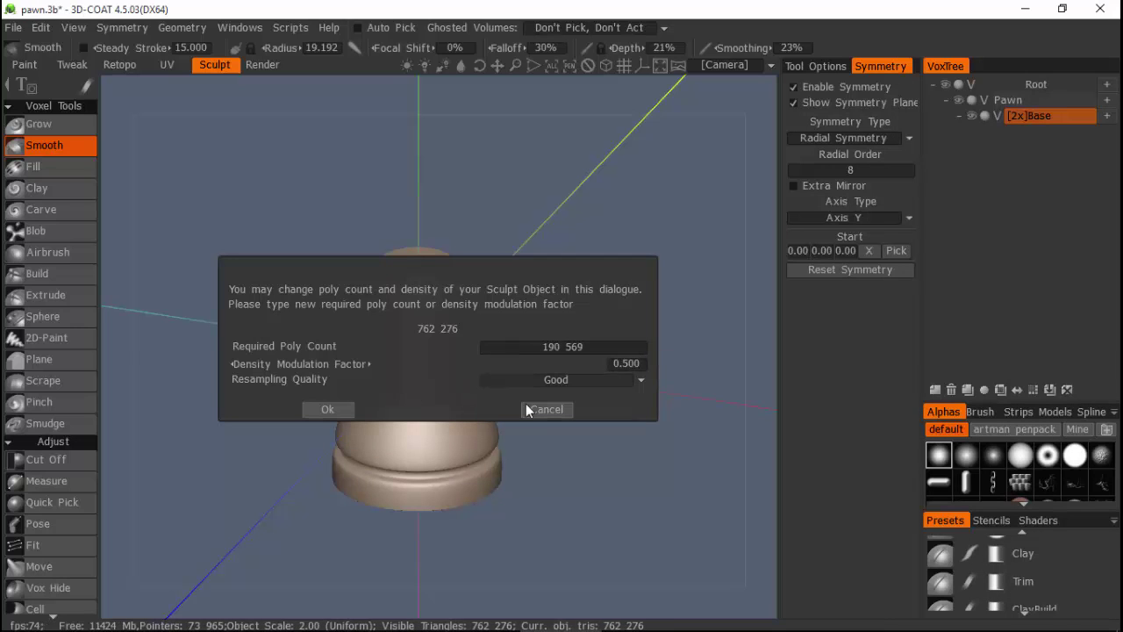
pyautogui.click(561, 380)
pyautogui.click(500, 420)
pyautogui.click(332, 408)
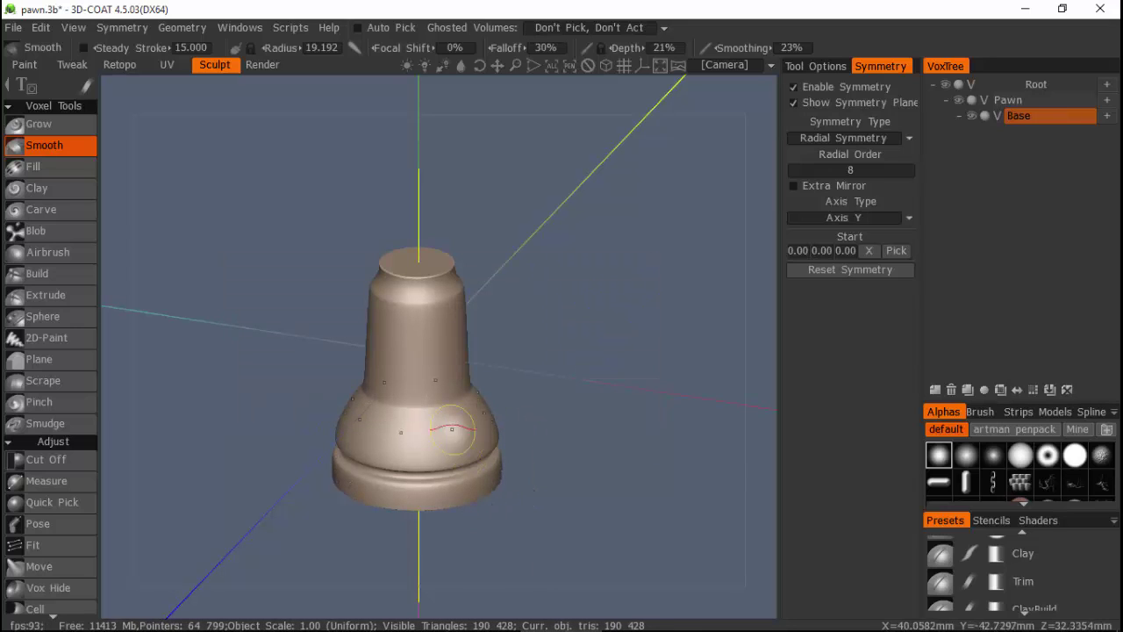
pyautogui.click(66, 167)
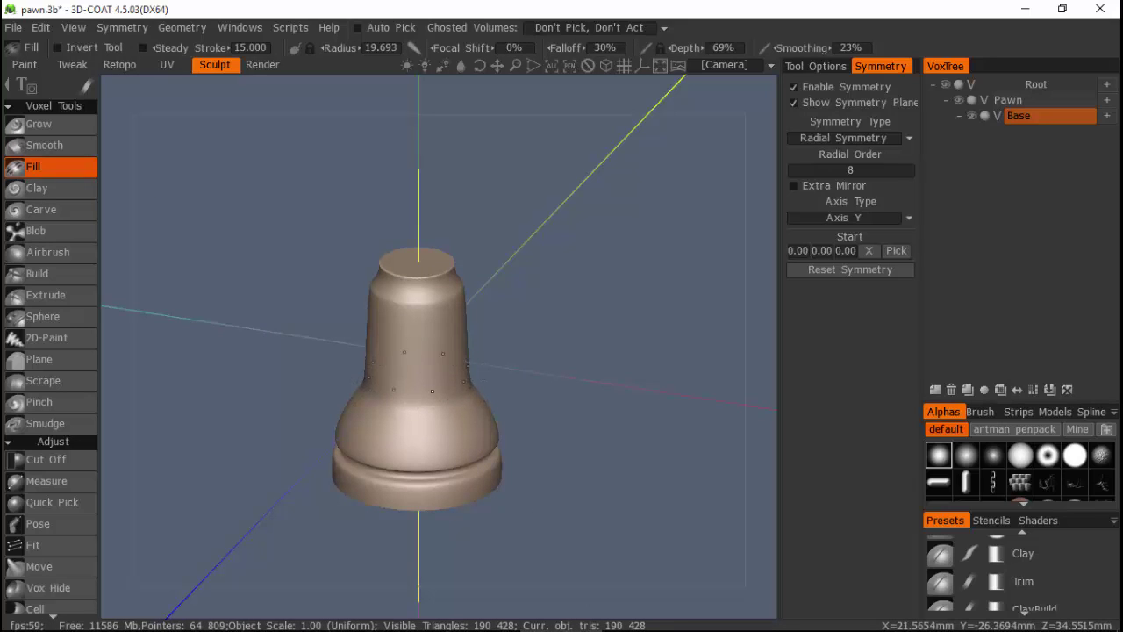
# In front view, use an enlarged Move brush to even out the pawn's lower-body profile.
pyautogui.press('KP_1')
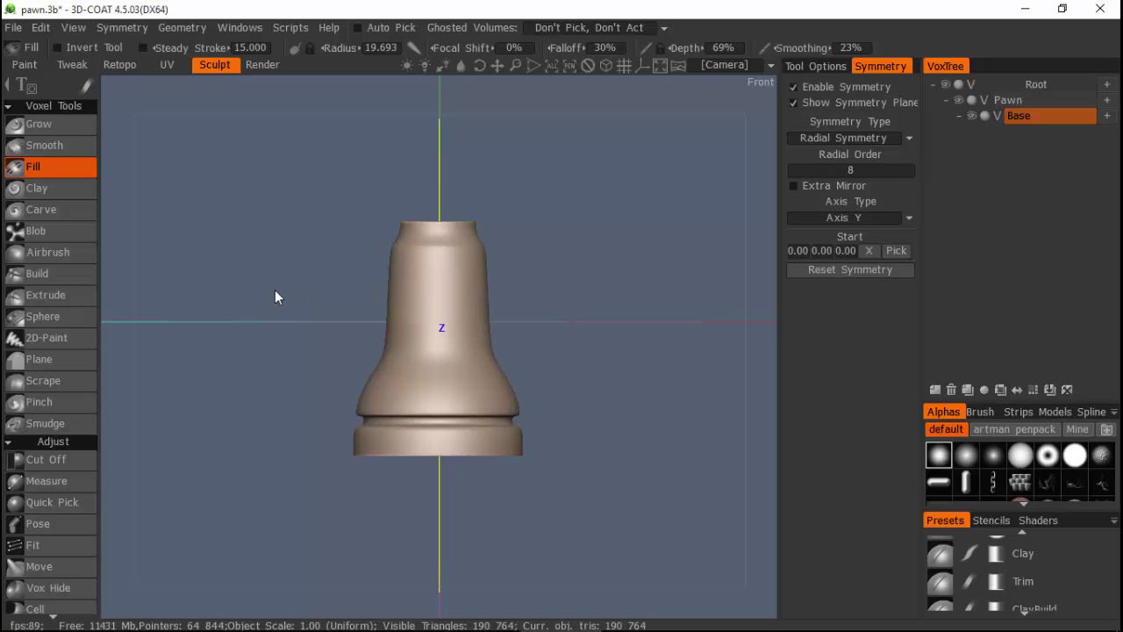
pyautogui.press('space')
pyautogui.click(73, 120)
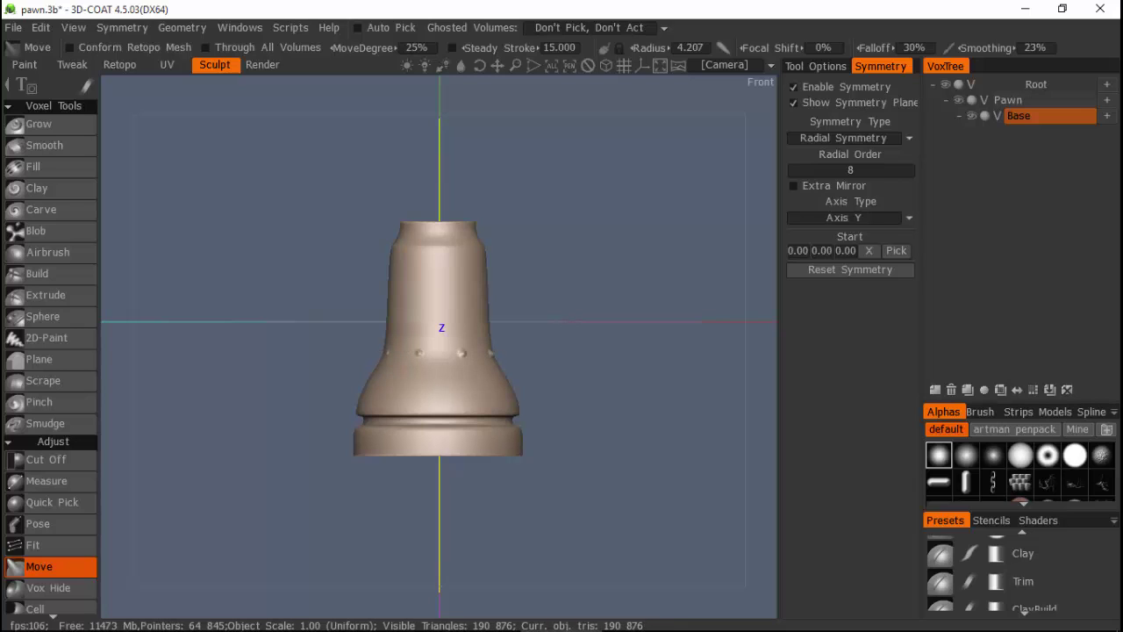
pyautogui.moveTo(475, 352); pyautogui.dragTo(490, 355, button='right')
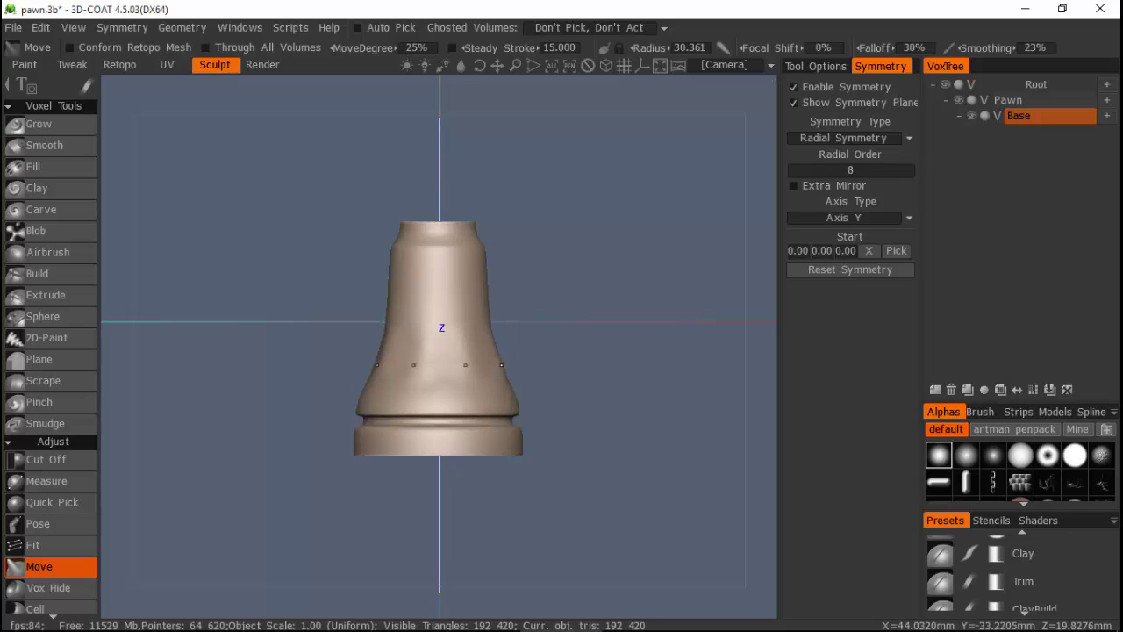
pyautogui.moveTo(562, 363)
pyautogui.mouseDown()
pyautogui.moveTo(576, 382)
pyautogui.moveTo(544, 438)
pyautogui.moveTo(526, 443)
pyautogui.moveTo(574, 527)
pyautogui.moveTo(573, 552)
pyautogui.mouseUp()
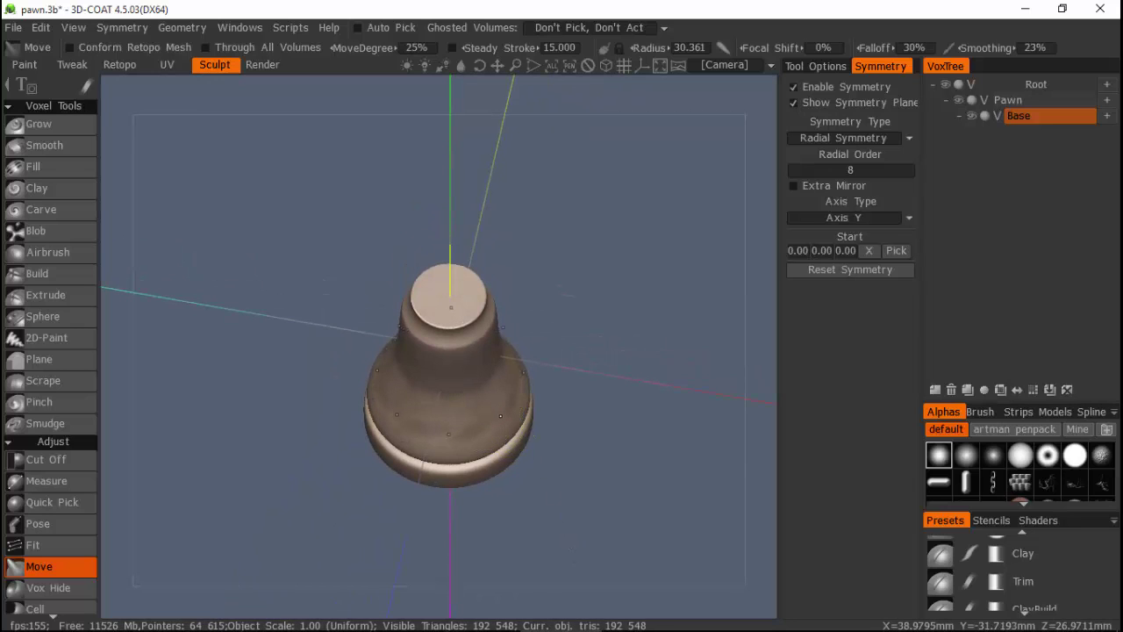
pyautogui.moveTo(554, 481); pyautogui.dragTo(600, 366)
# Fill the dents on the pawn's lower body with a doubled-size Fill brush.
pyautogui.click(72, 148)
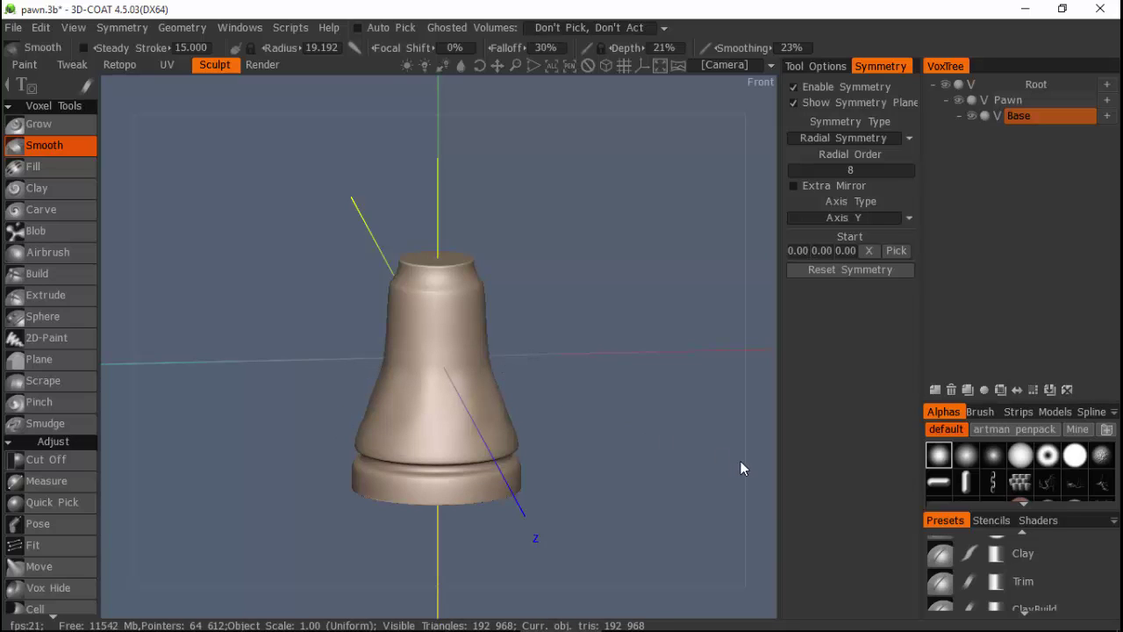
pyautogui.press('KP_1')
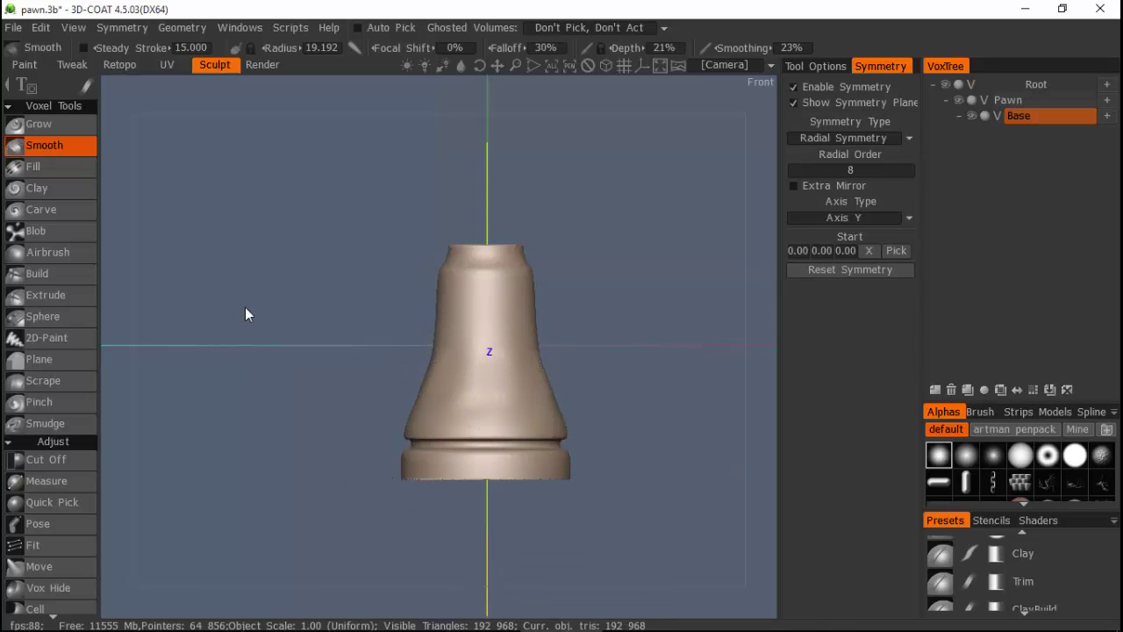
pyautogui.click(39, 165)
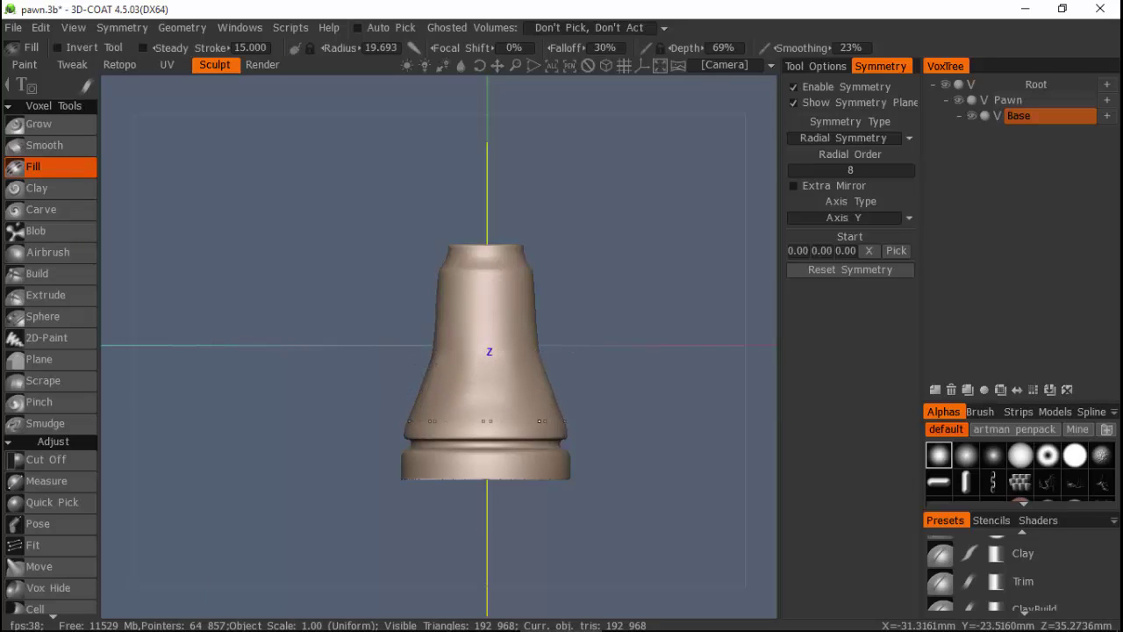
pyautogui.moveTo(714, 303); pyautogui.dragTo(631, 416)
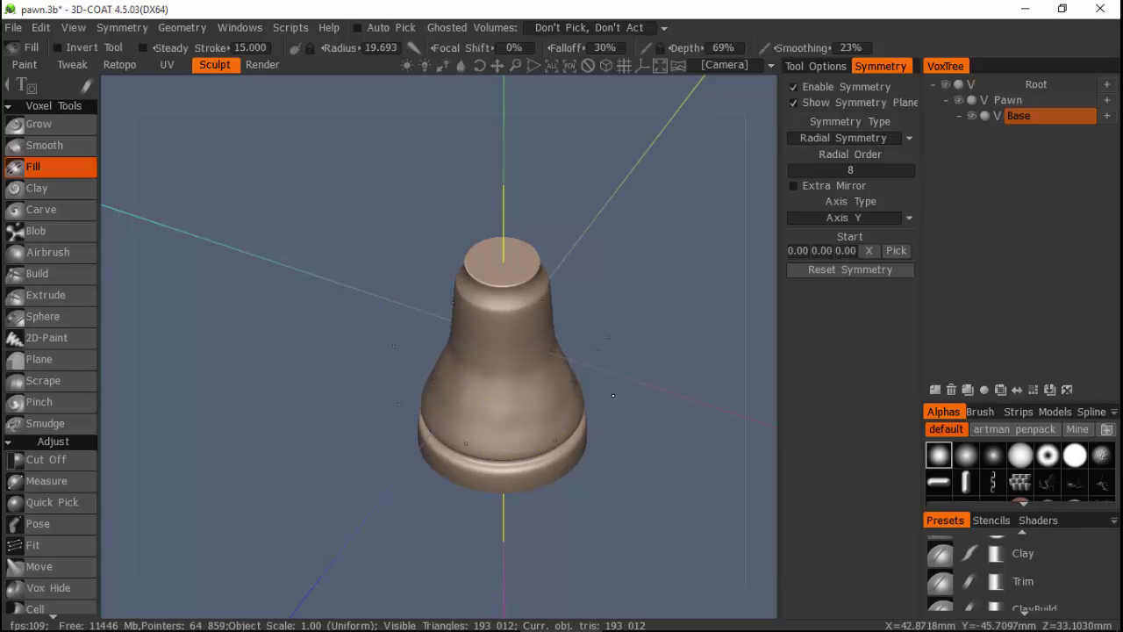
pyautogui.moveTo(521, 418)
pyautogui.mouseDown(button='right')
pyautogui.moveTo(565, 417)
pyautogui.moveTo(545, 418)
pyautogui.mouseUp(button='right')
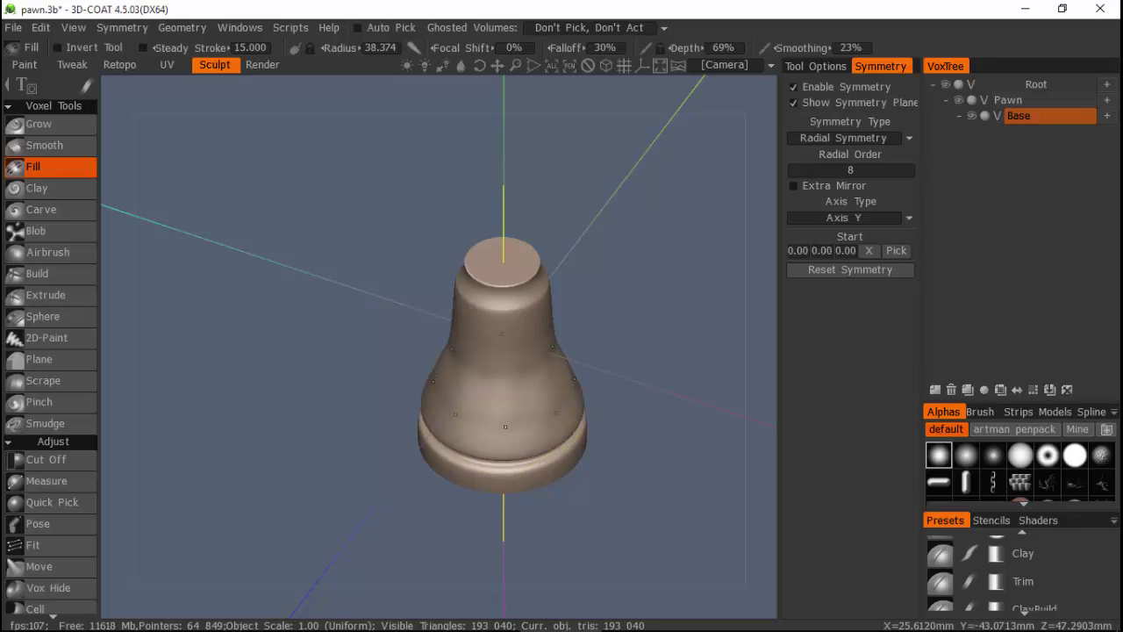
pyautogui.moveTo(530, 423); pyautogui.dragTo(526, 417)
pyautogui.click(583, 415)
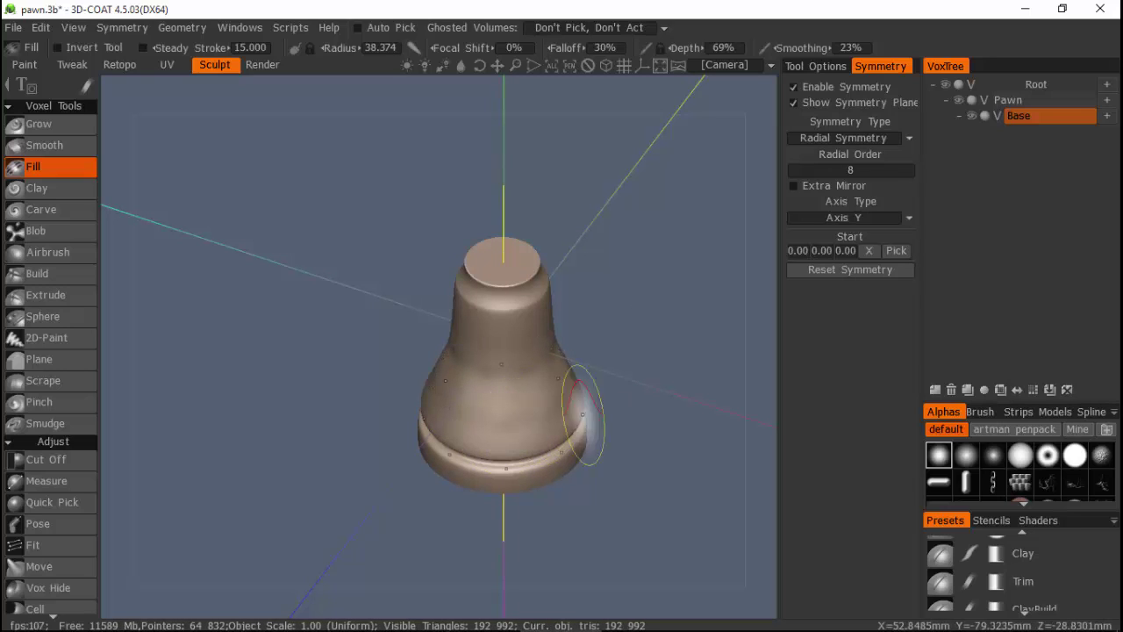
# Resample the Base volume with a density modulation factor of 0.8.
pyautogui.rightClick(1024, 119)
pyautogui.click(938, 203)
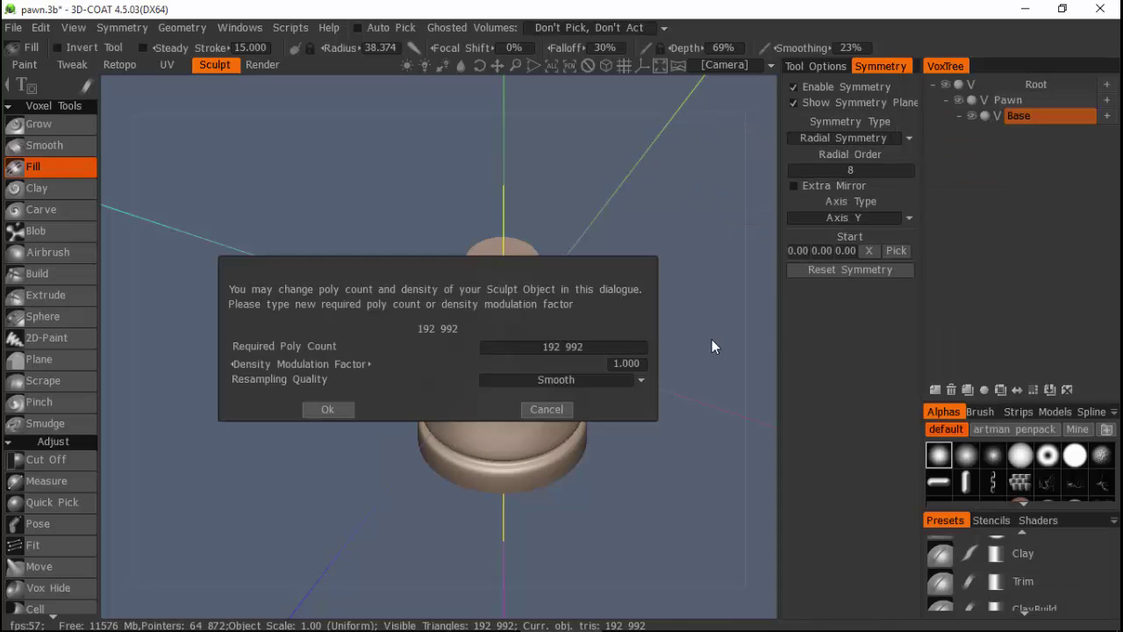
pyautogui.click(629, 363)
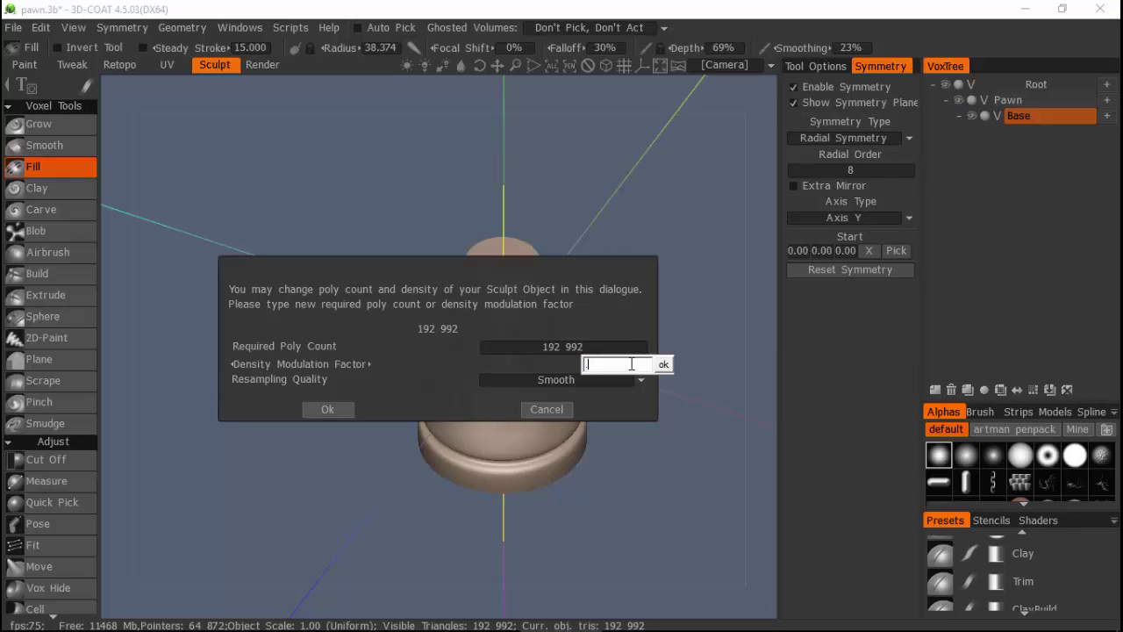
pyautogui.press('Return')
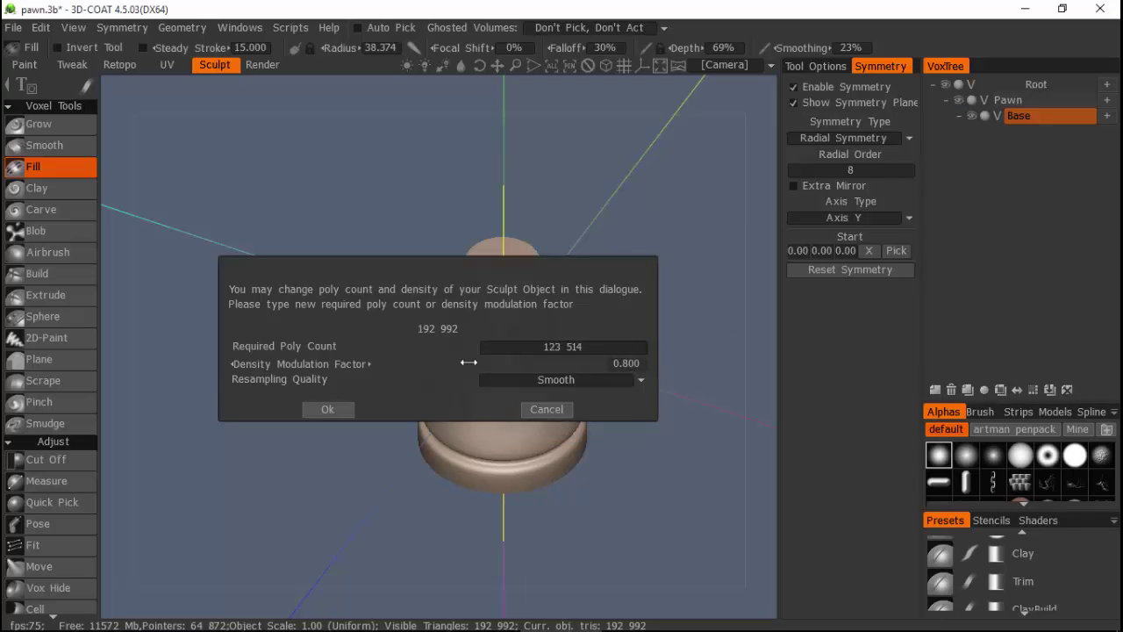
pyautogui.click(327, 409)
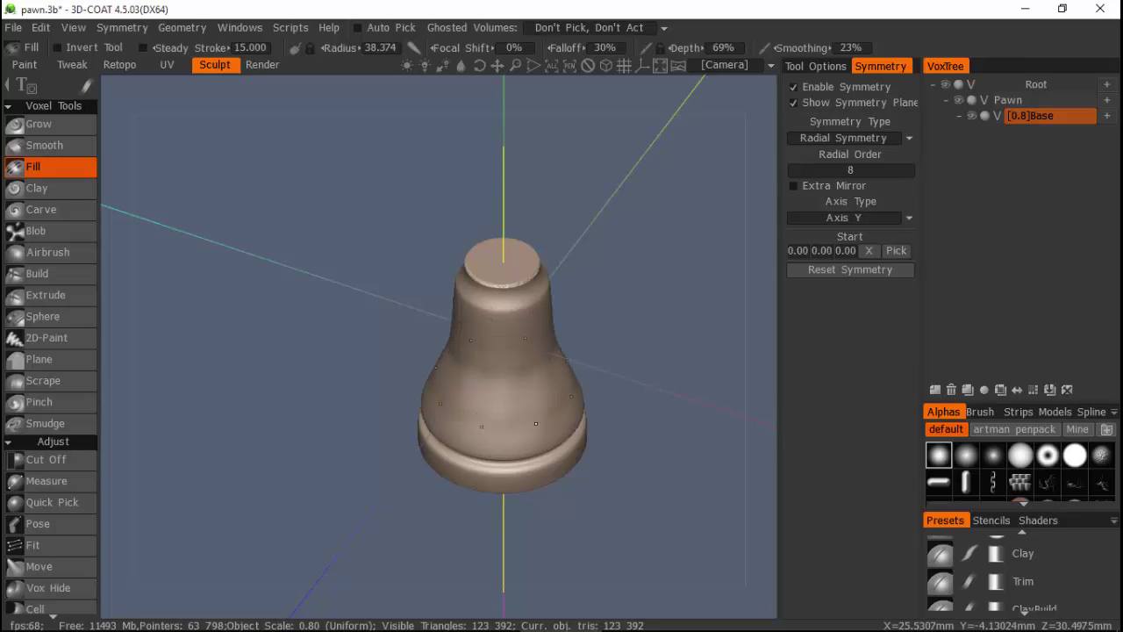
# Fill two small spots on the pawn and return to the straight front view.
pyautogui.click(503, 358)
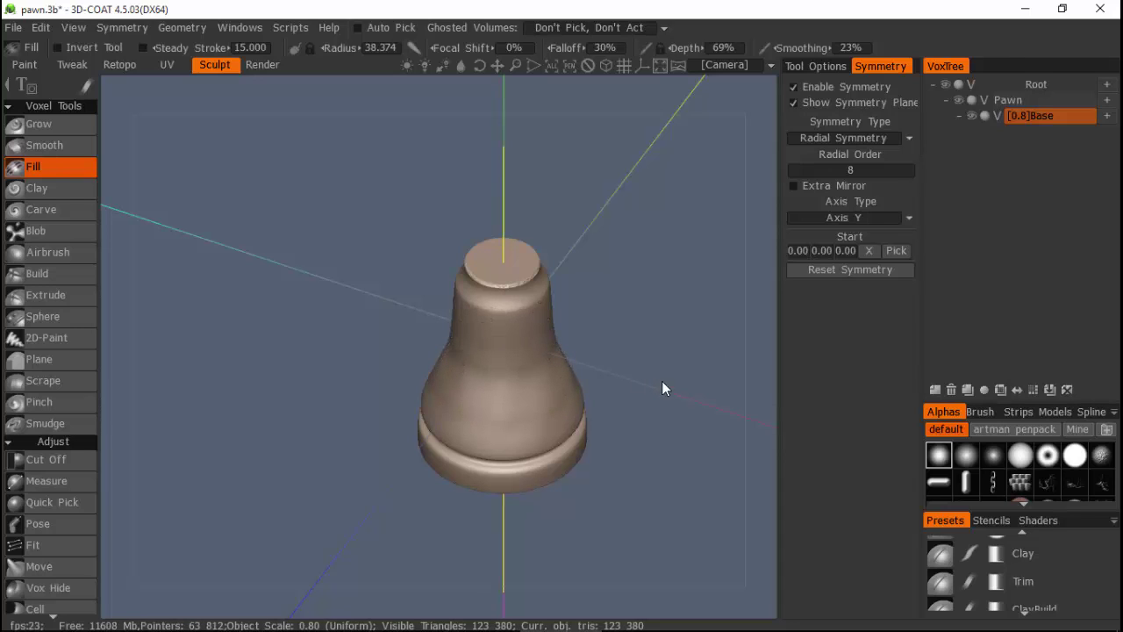
pyautogui.moveTo(753, 431); pyautogui.dragTo(758, 322)
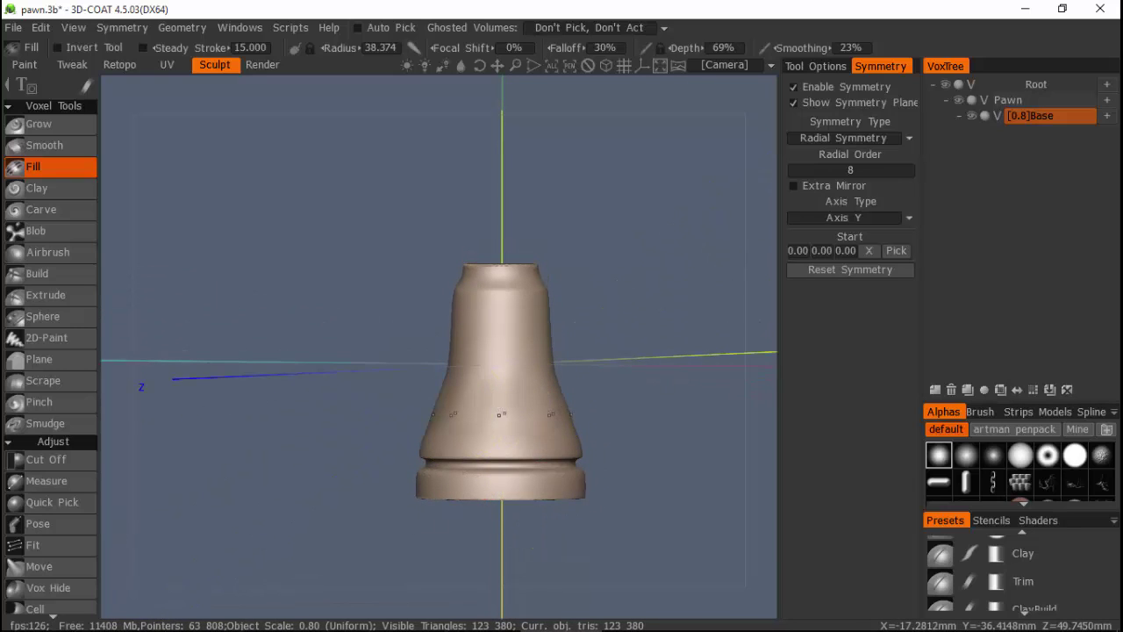
pyautogui.click(600, 424)
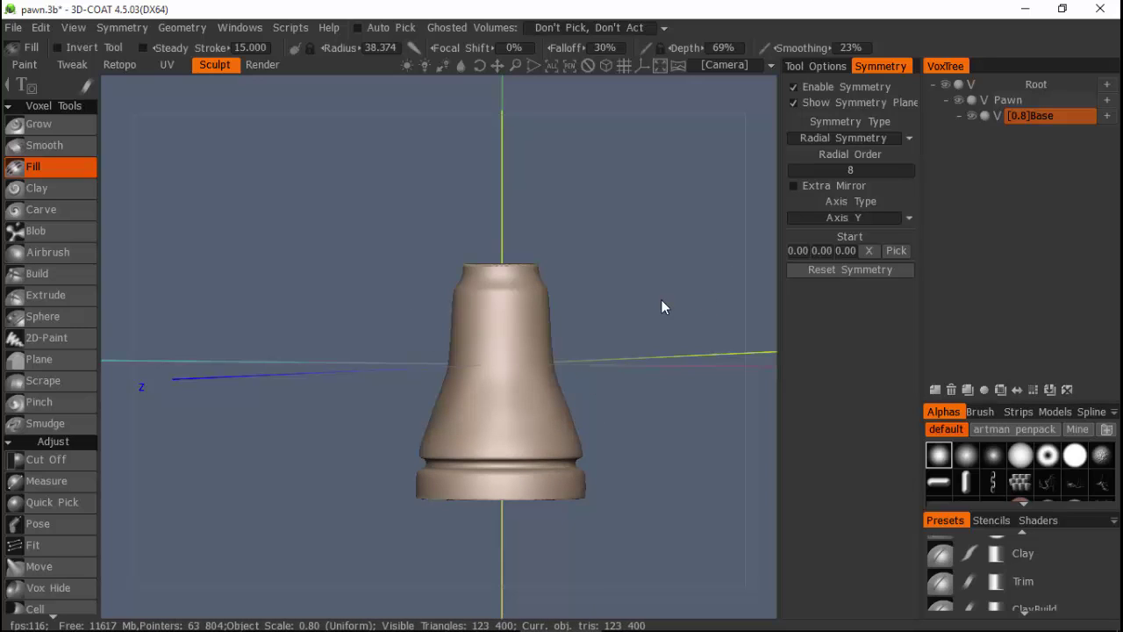
pyautogui.press('1')
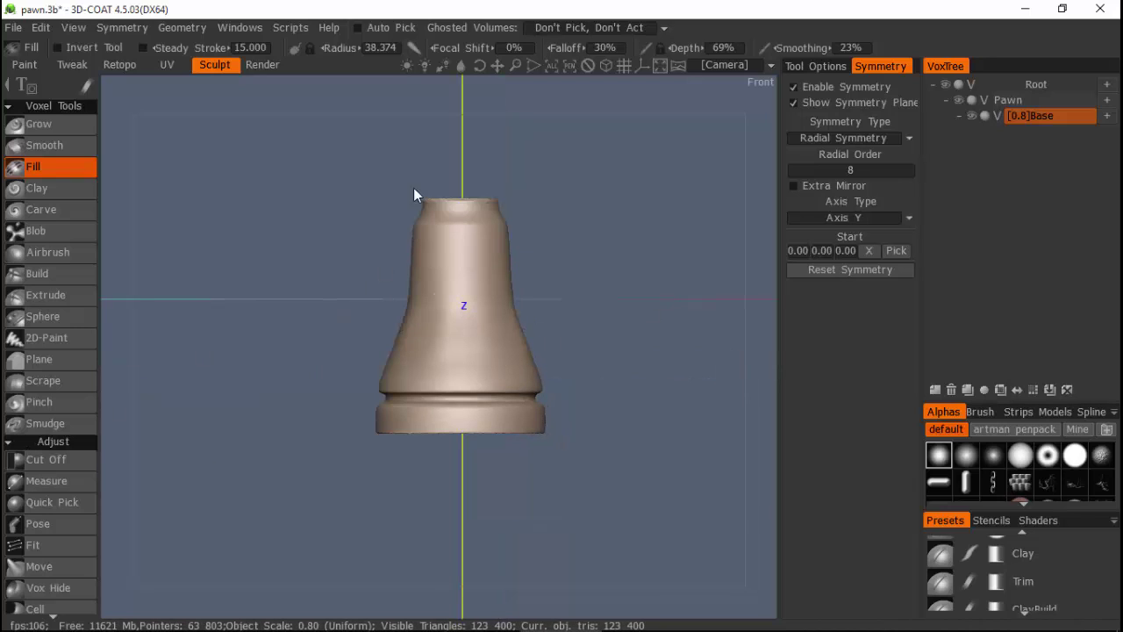
pyautogui.moveTo(753, 307); pyautogui.dragTo(752, 336, button='middle')
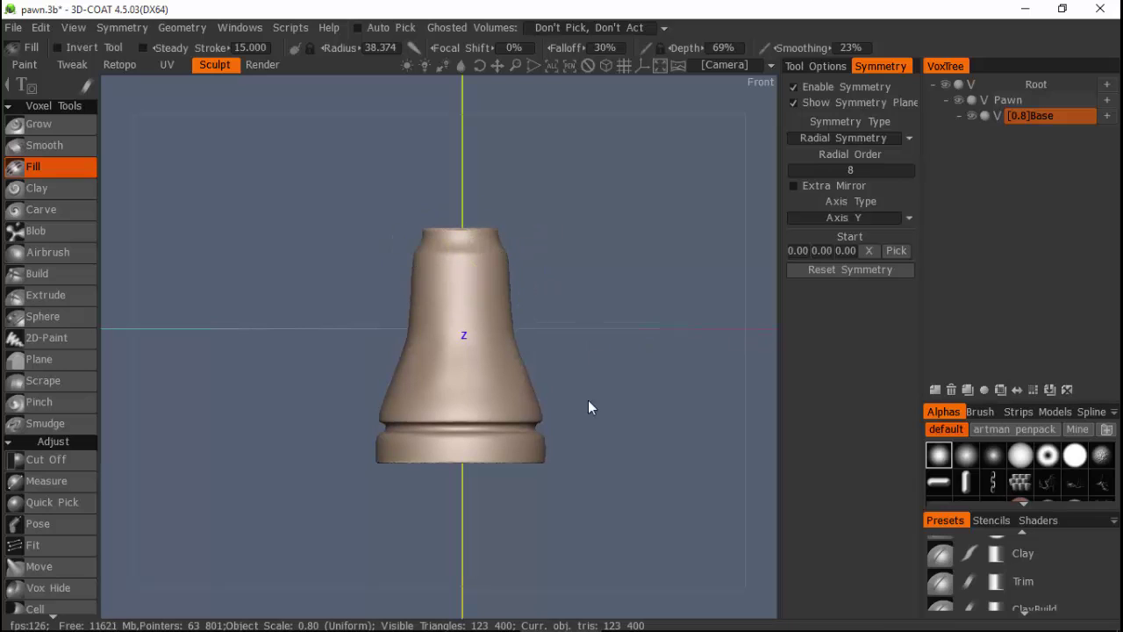
# Box-select the pawn's top with the Pose tool, scale it wider and move it up on Y.
pyautogui.click(39, 524)
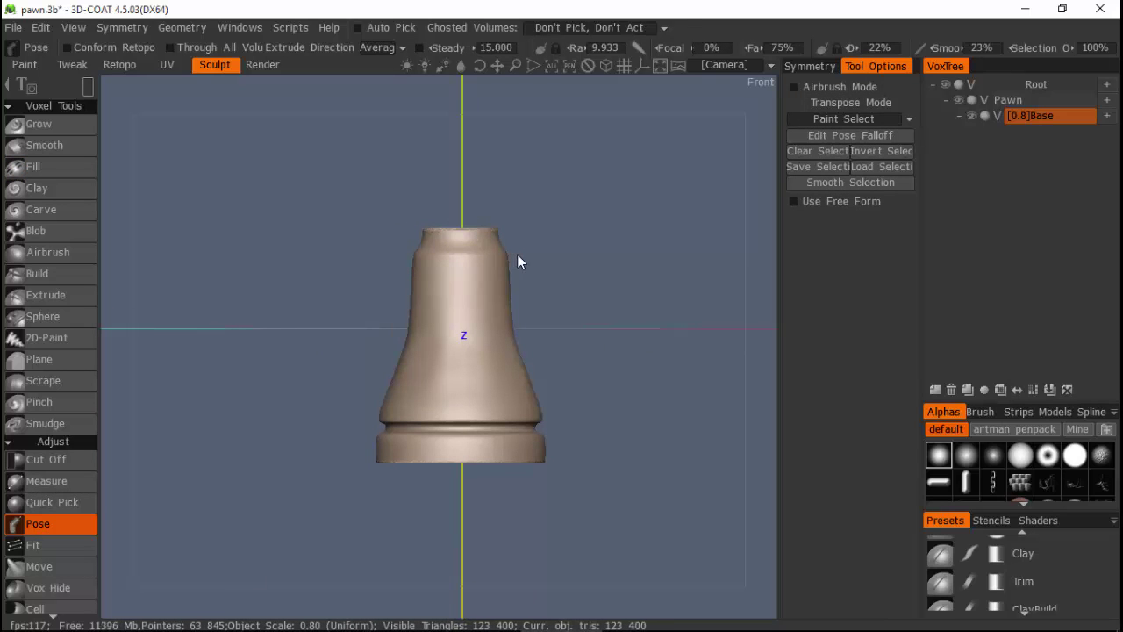
pyautogui.moveTo(348, 171); pyautogui.dragTo(570, 295)
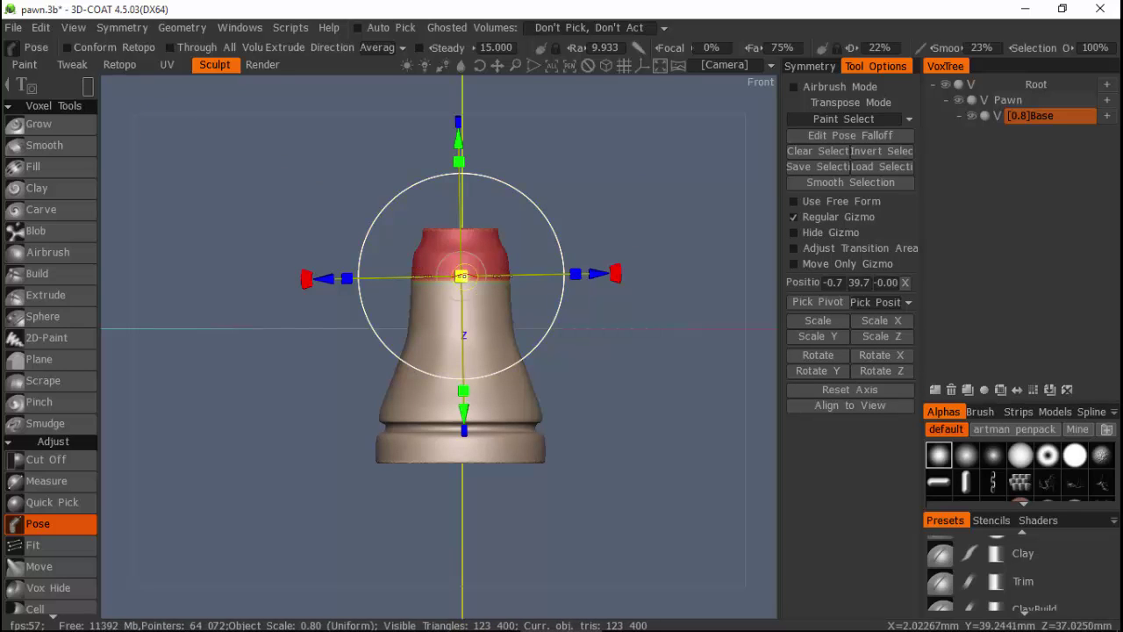
pyautogui.moveTo(461, 276); pyautogui.dragTo(501, 278)
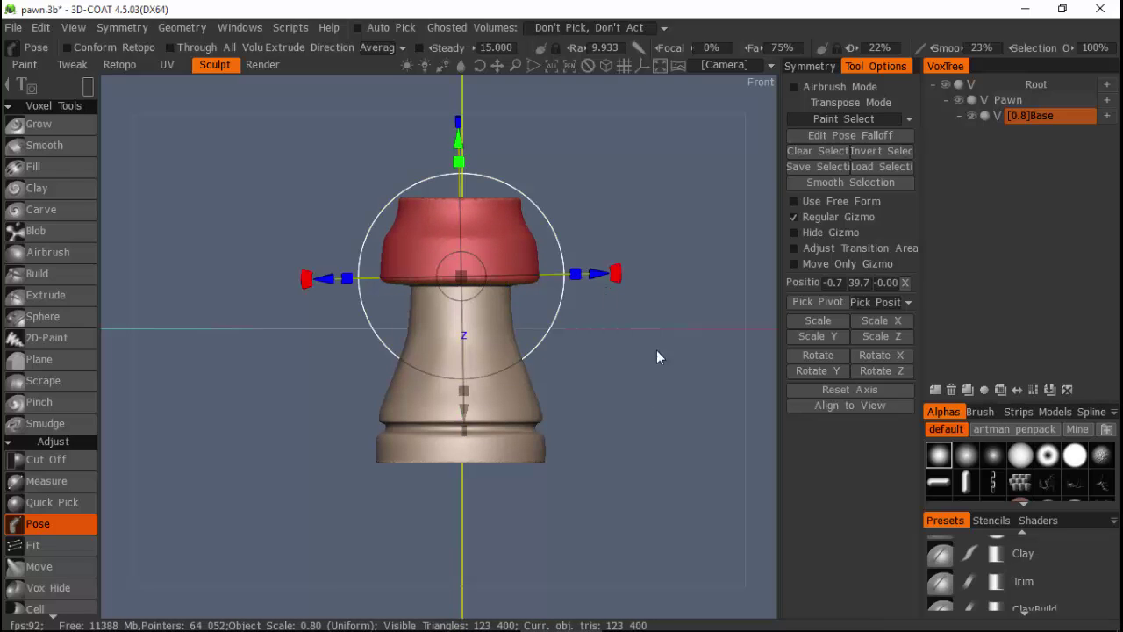
pyautogui.moveTo(754, 370); pyautogui.dragTo(729, 419, button='middle')
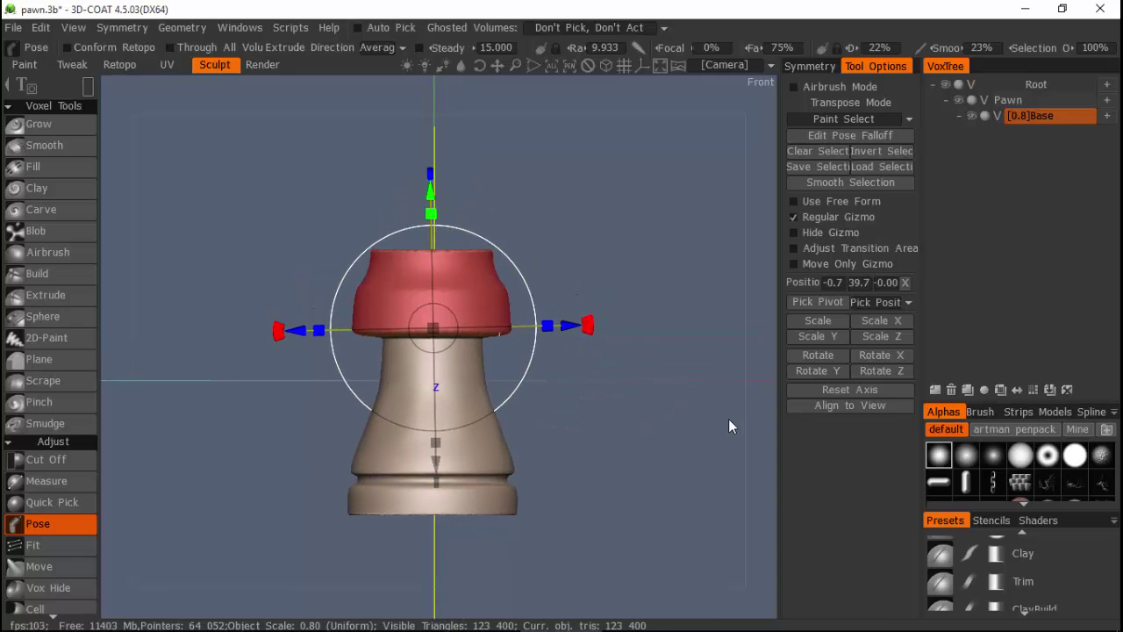
pyautogui.moveTo(435, 460); pyautogui.dragTo(436, 448)
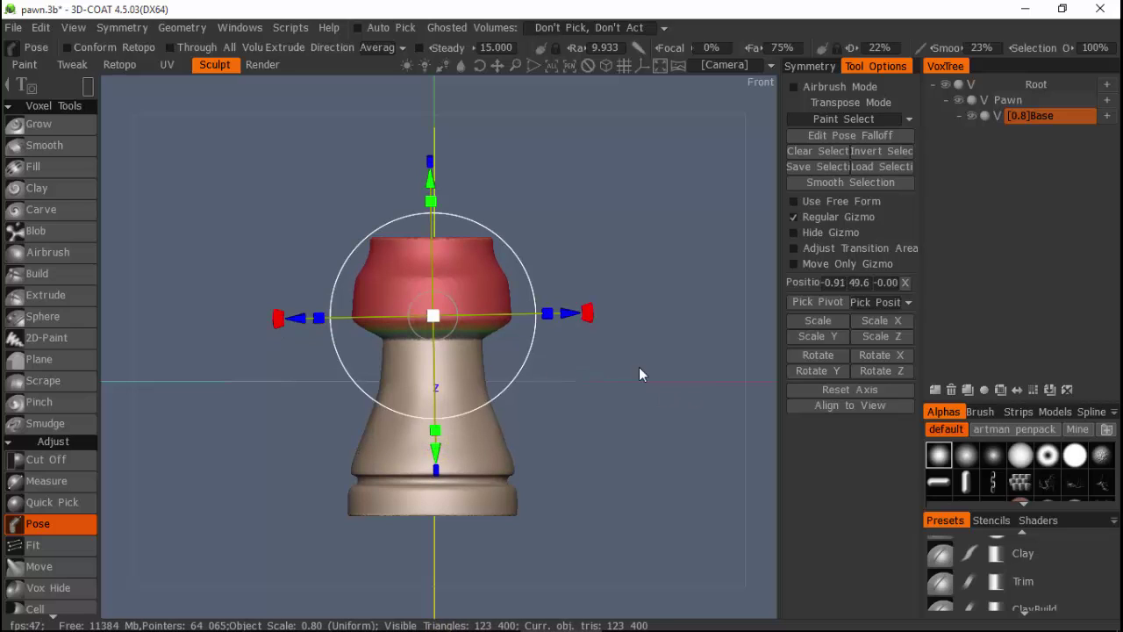
pyautogui.click(64, 483)
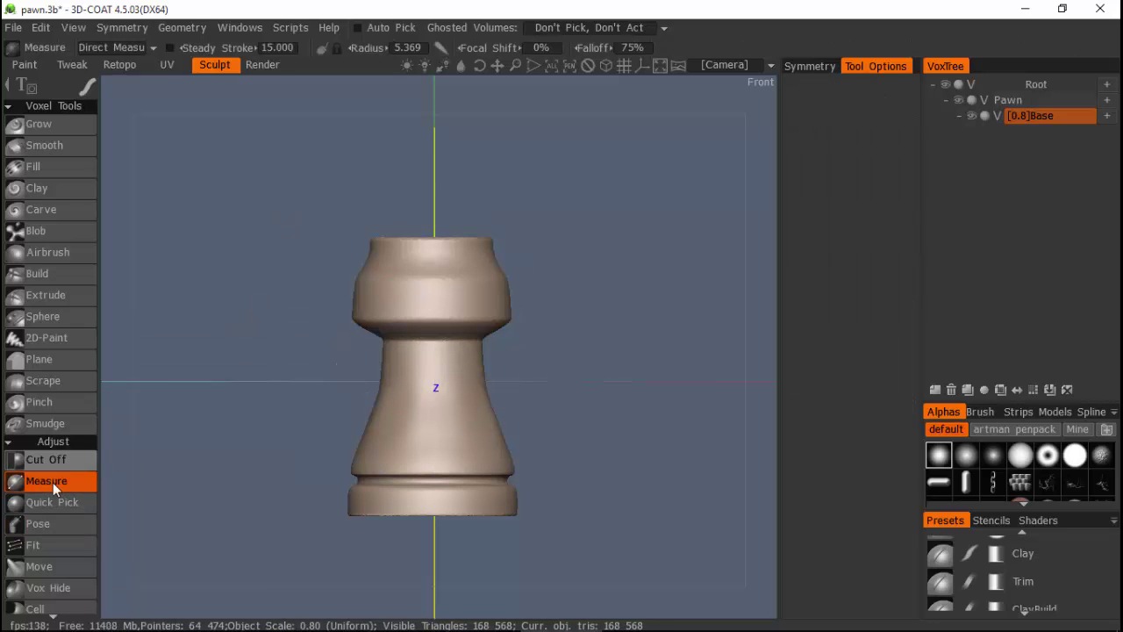
# Reselect the head with Pose, reset the gizmo axis, and raise it on Y, nudging it slightly back.
pyautogui.click(51, 518)
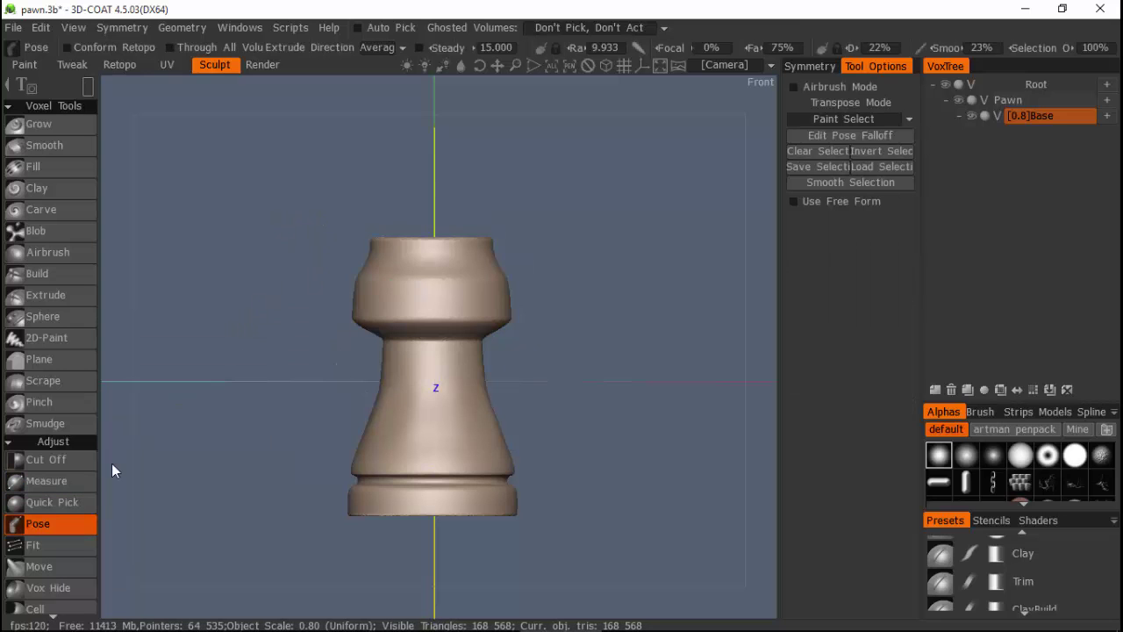
pyautogui.moveTo(303, 200); pyautogui.dragTo(559, 360)
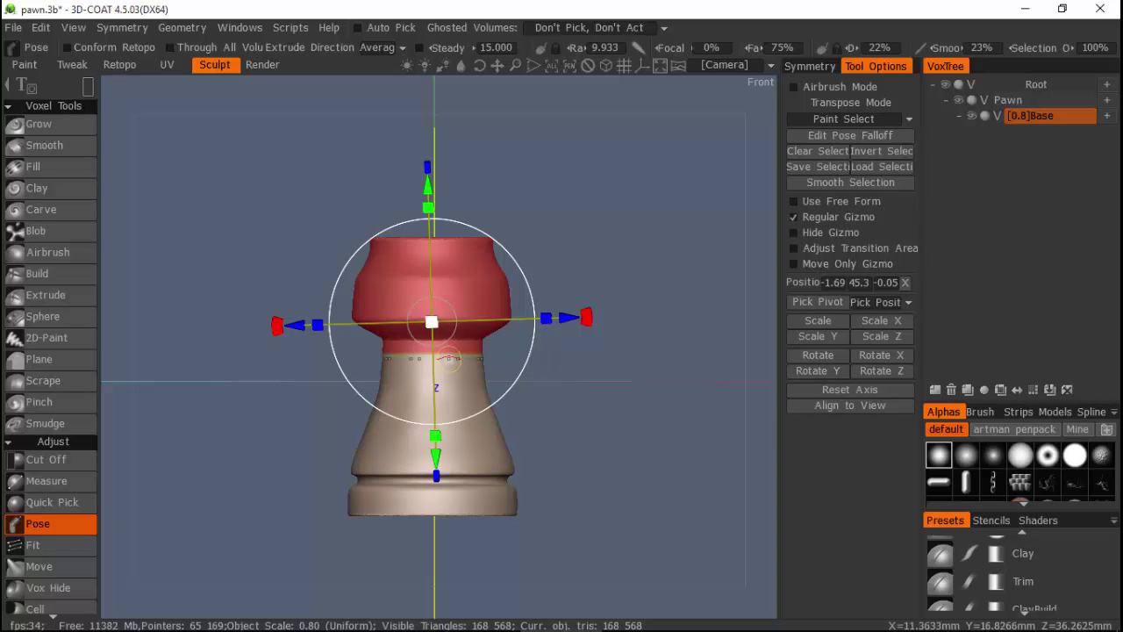
pyautogui.click(855, 390)
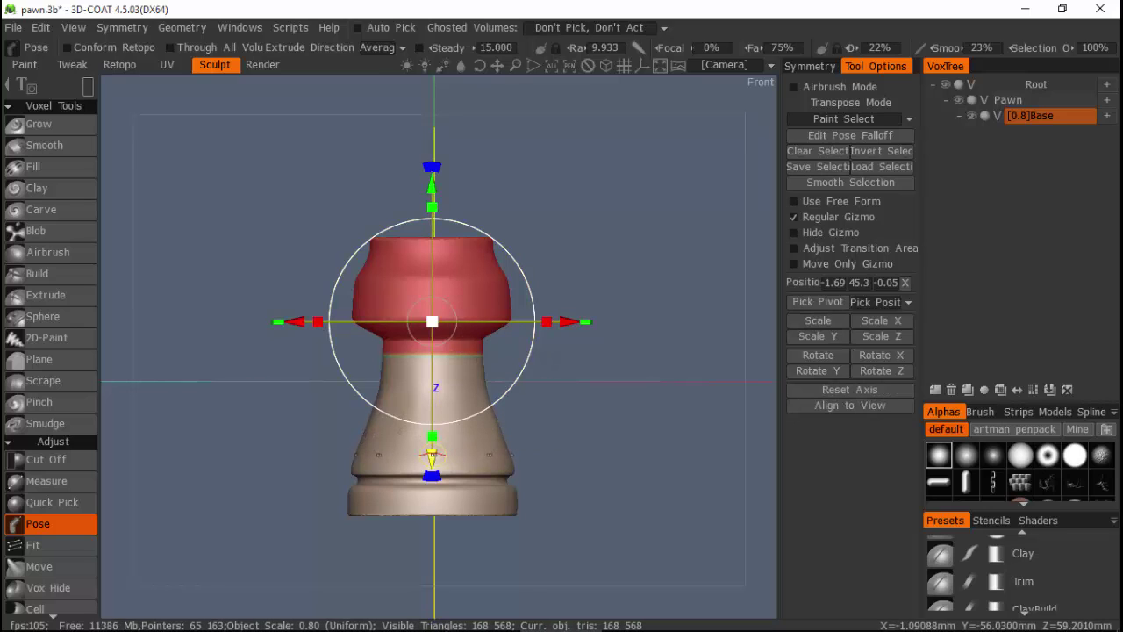
pyautogui.moveTo(432, 454); pyautogui.dragTo(431, 419)
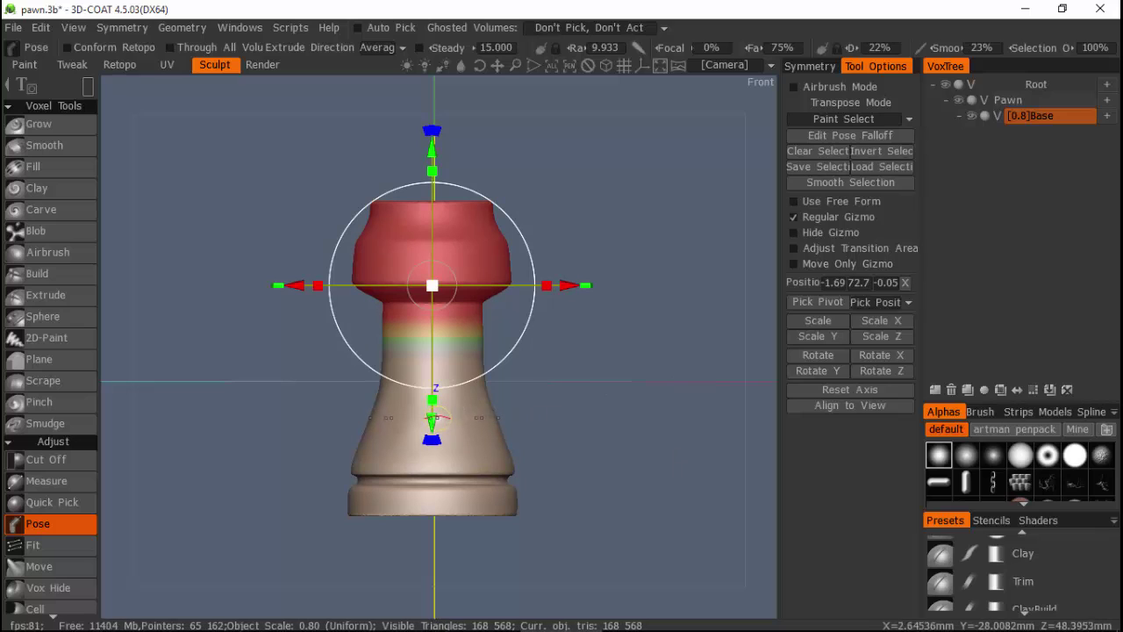
pyautogui.moveTo(431, 421); pyautogui.dragTo(432, 427)
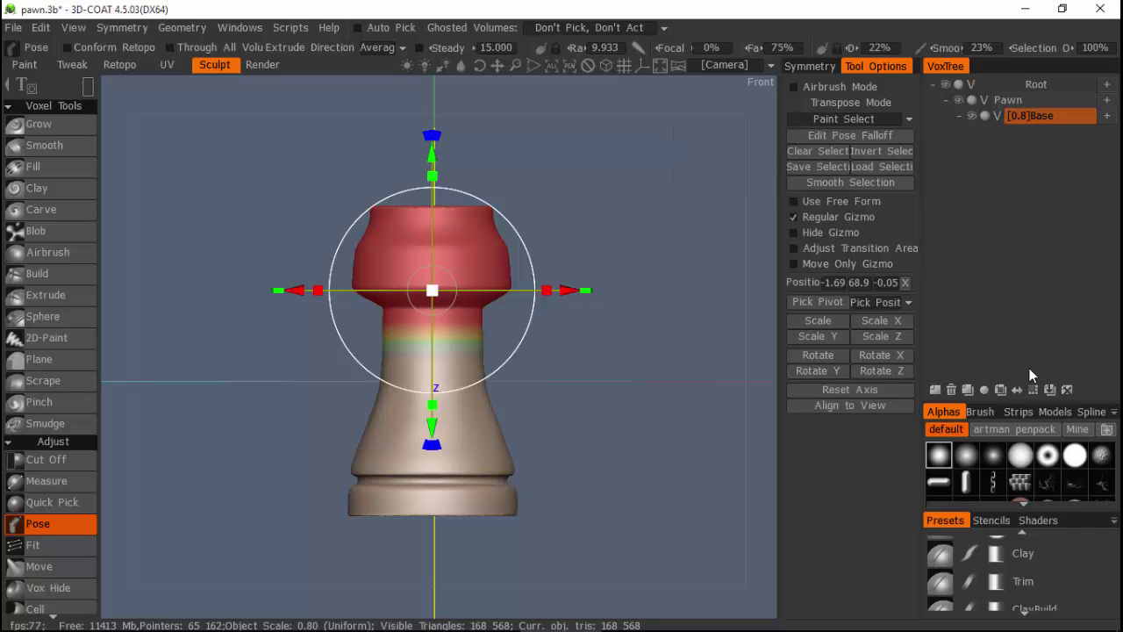
# Show the Models library's My Parts category with an enlarged preview of the saved pawn.
pyautogui.click(1057, 413)
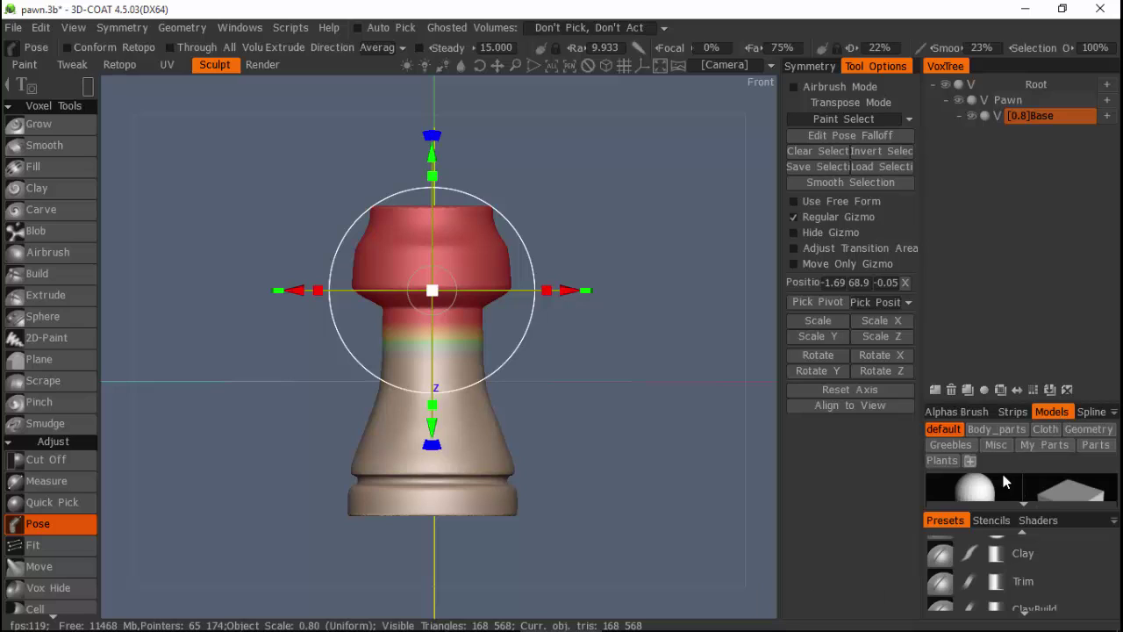
pyautogui.click(1039, 445)
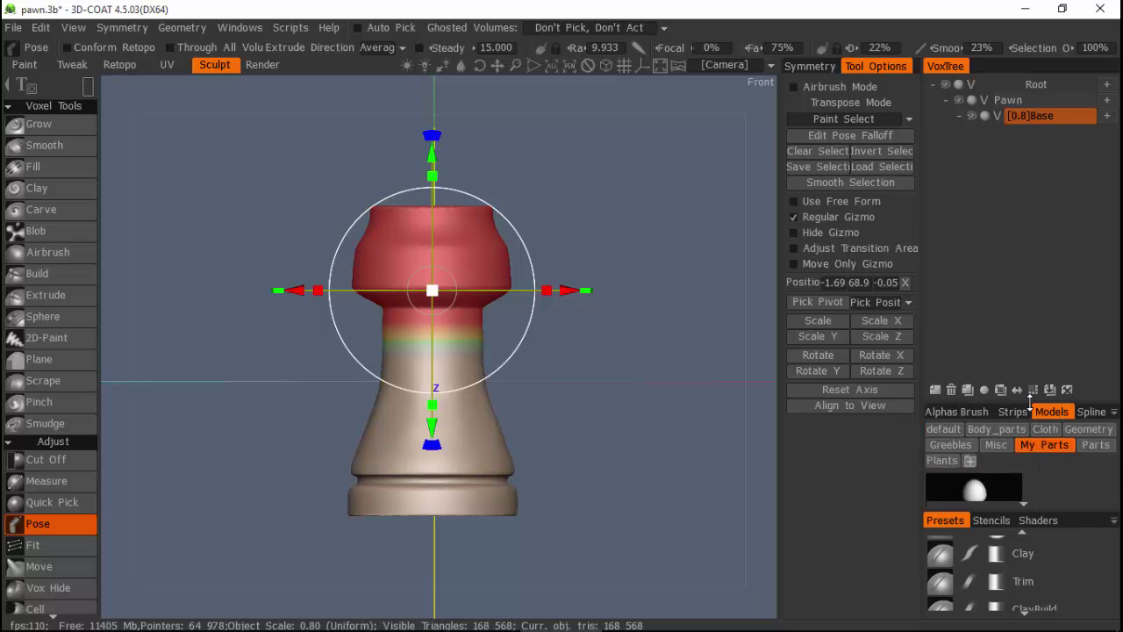
pyautogui.moveTo(1031, 399); pyautogui.dragTo(1031, 310)
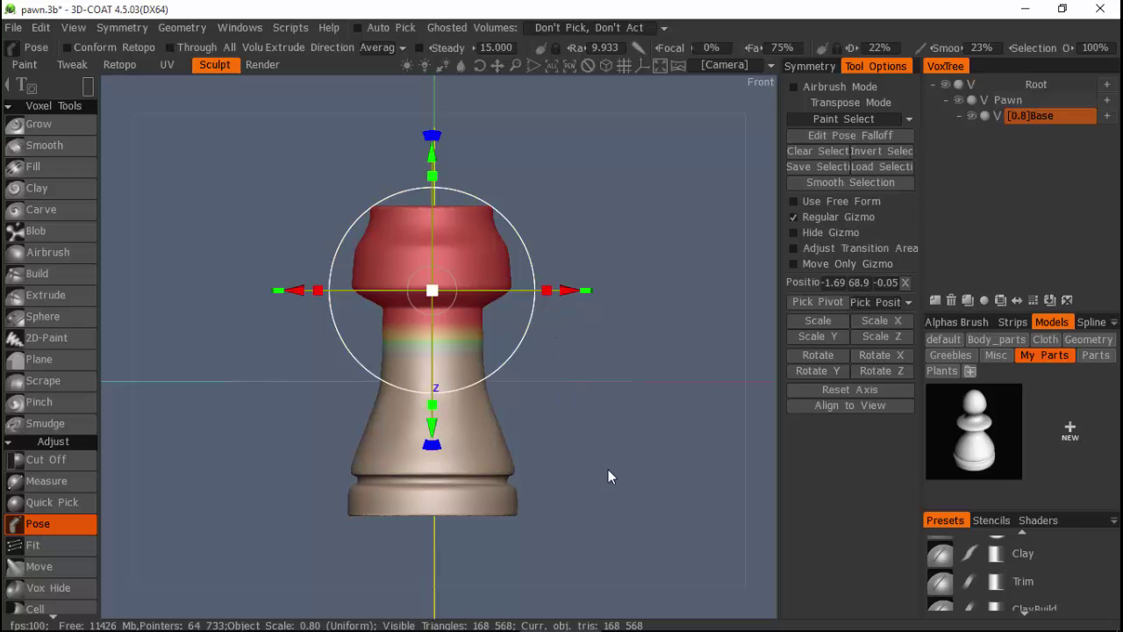
# Mark the rook's top rim and raise it with the Pose gizmo from Position Y 85.7 to about 104.
pyautogui.click(35, 460)
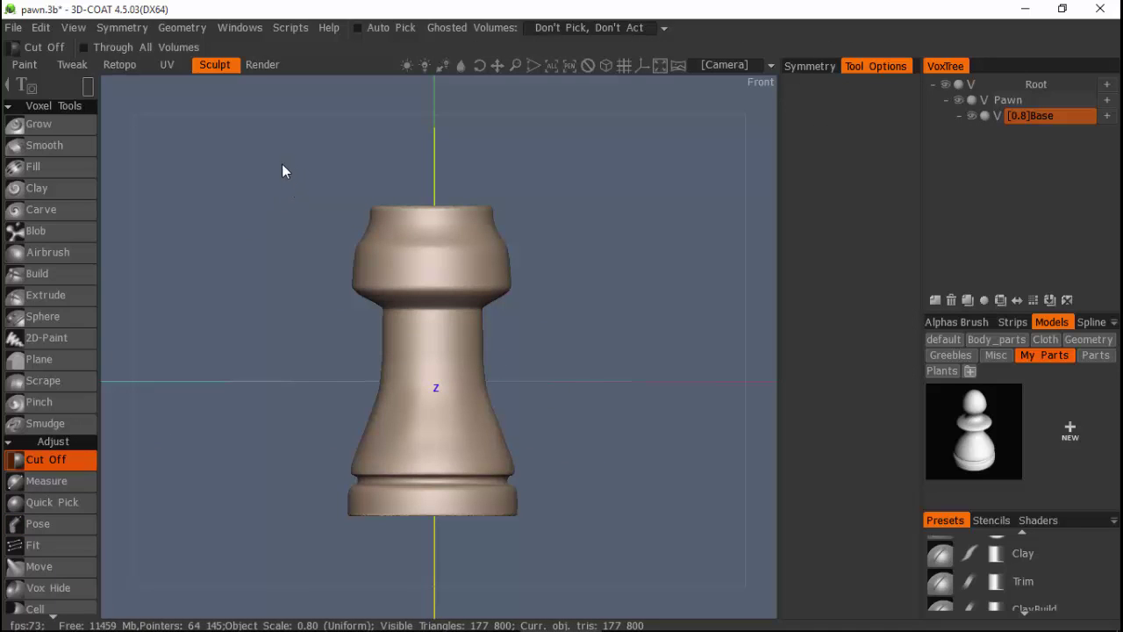
pyautogui.moveTo(277, 159); pyautogui.dragTo(564, 253)
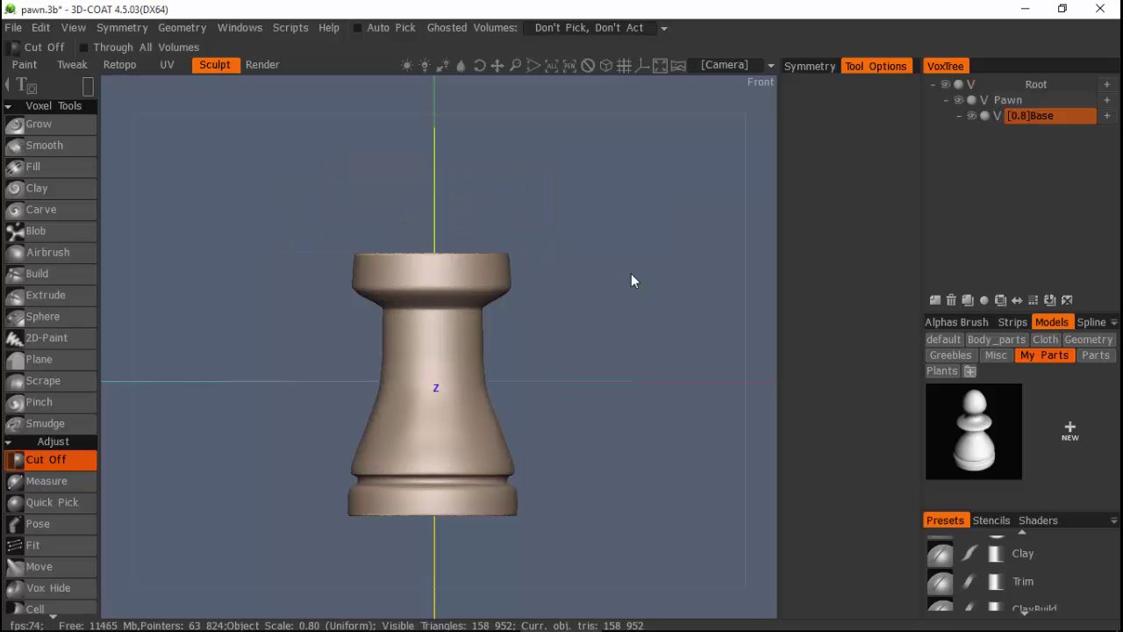
pyautogui.click(36, 524)
pyautogui.moveTo(277, 172); pyautogui.dragTo(550, 276)
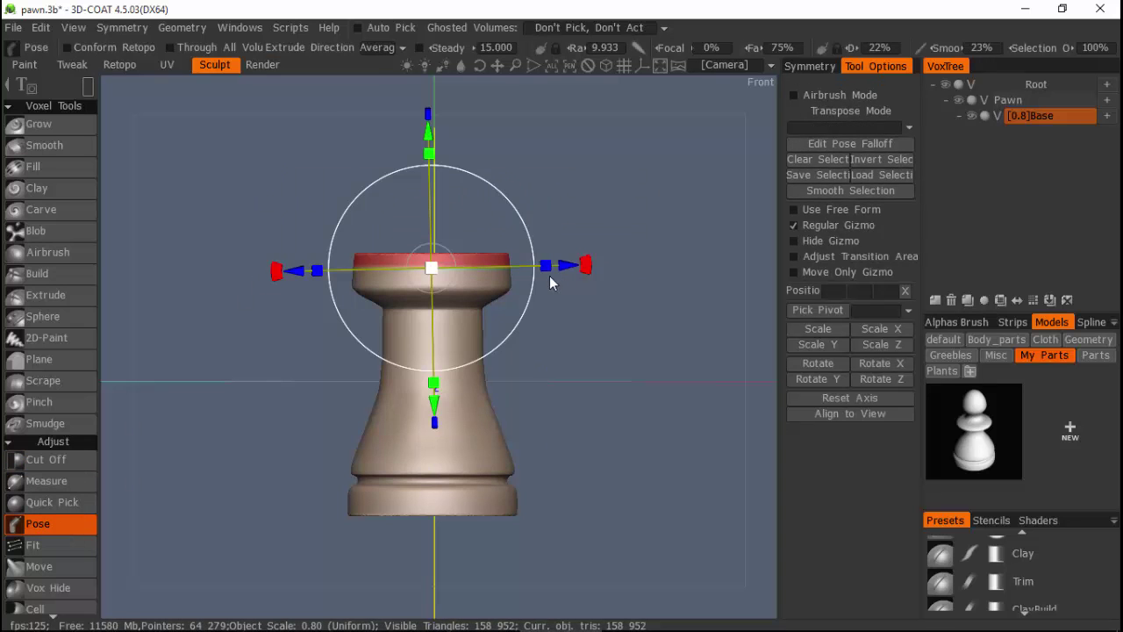
pyautogui.click(858, 391)
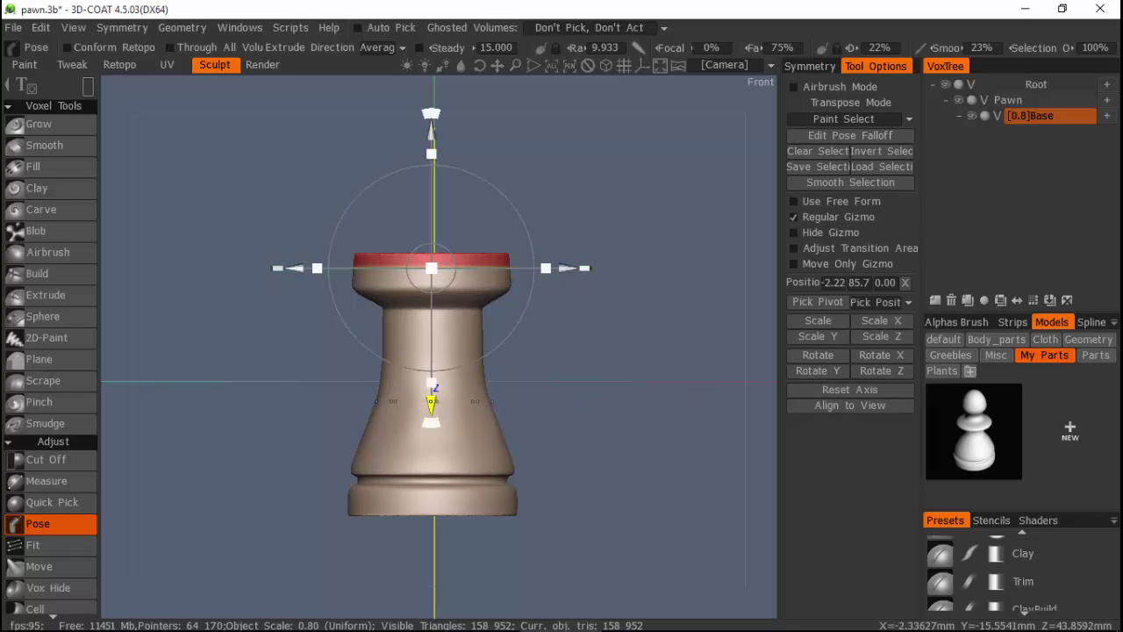
pyautogui.moveTo(432, 395); pyautogui.dragTo(432, 381)
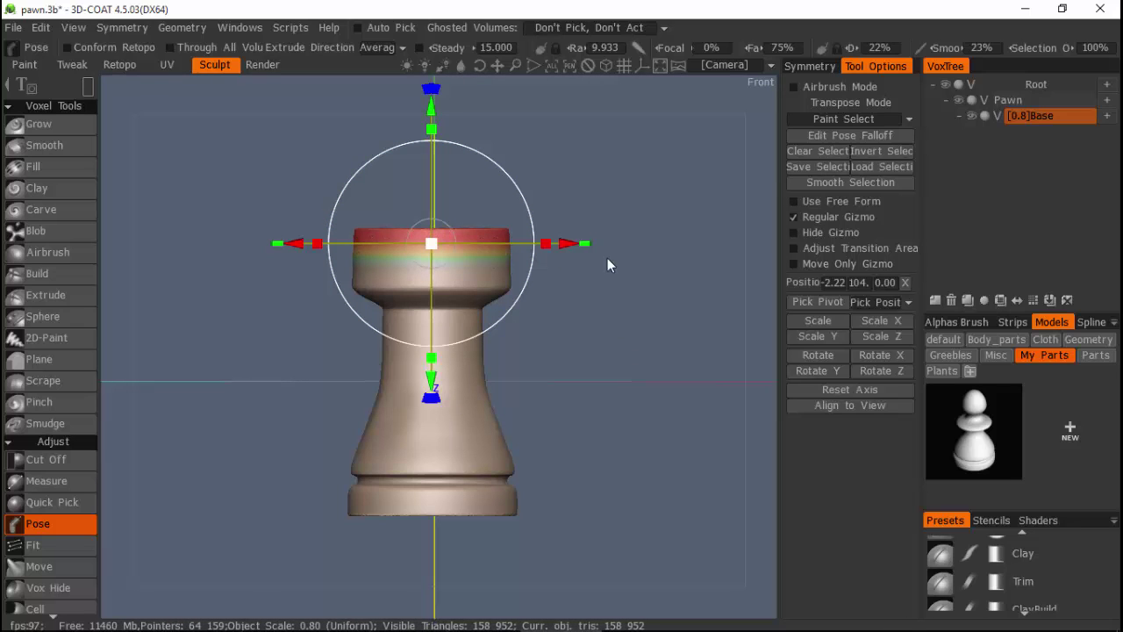
# Set Radial Symmetry order to 6 and apply the raised top section's pose.
pyautogui.click(794, 66)
pyautogui.doubleClick(871, 172)
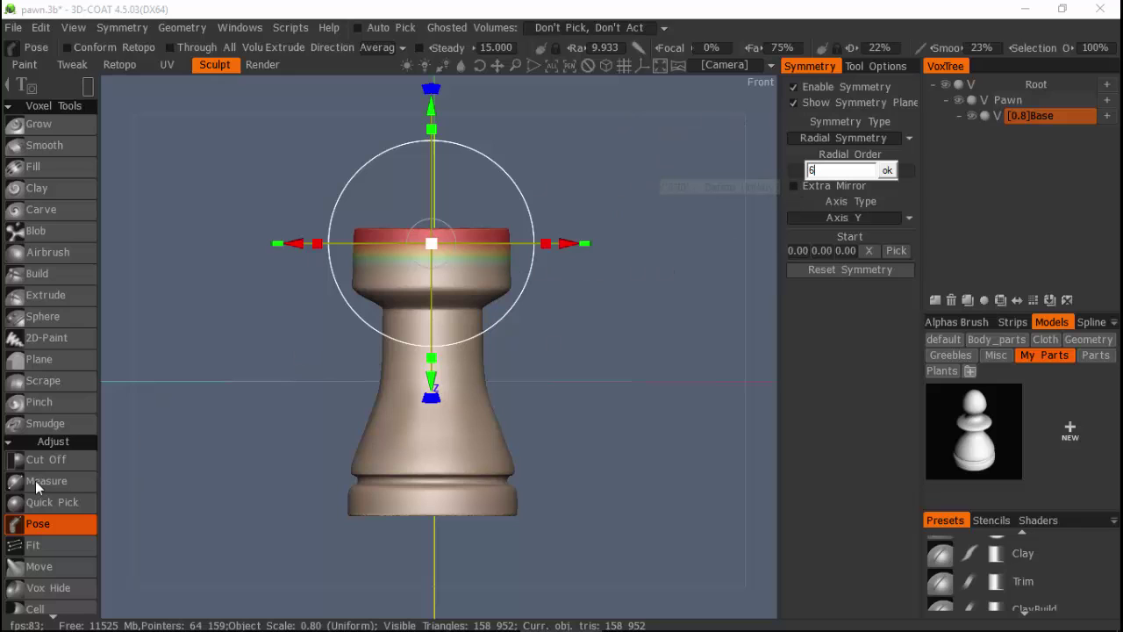
pyautogui.press('Return')
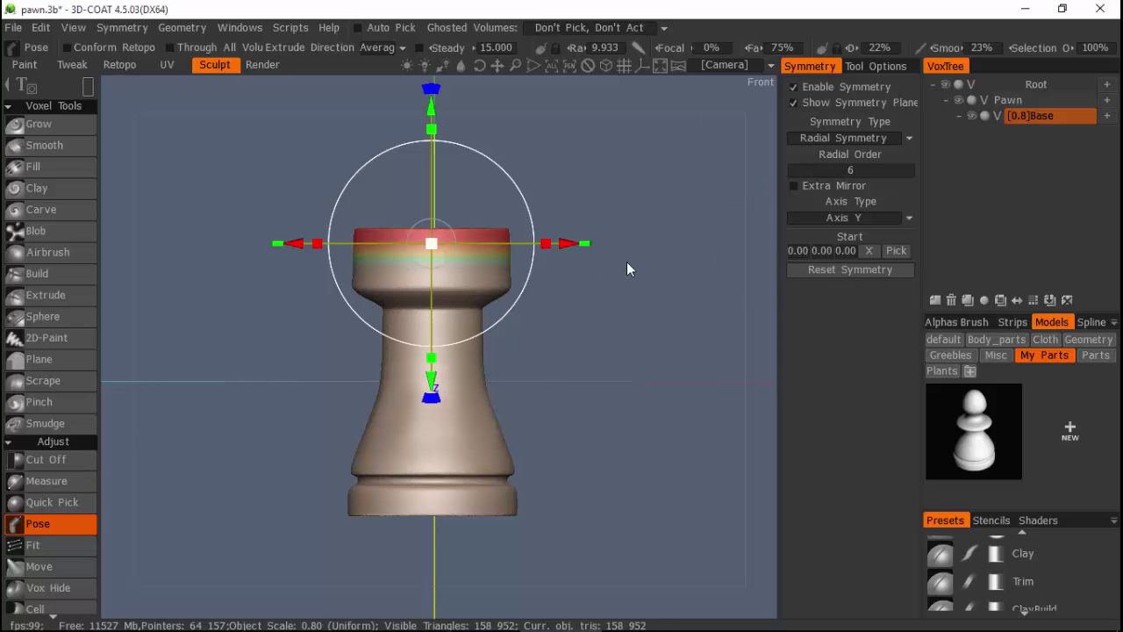
pyautogui.press('Escape')
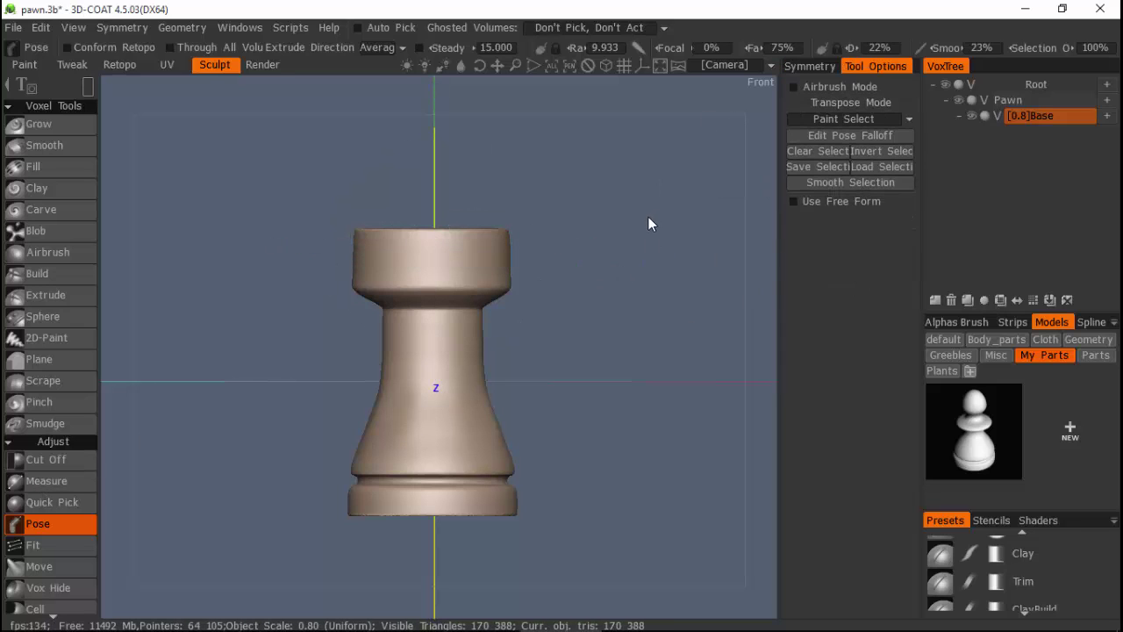
# Cut radial battlement notches into the top rim using Cut Off with the Circle Lasso.
pyautogui.click(46, 459)
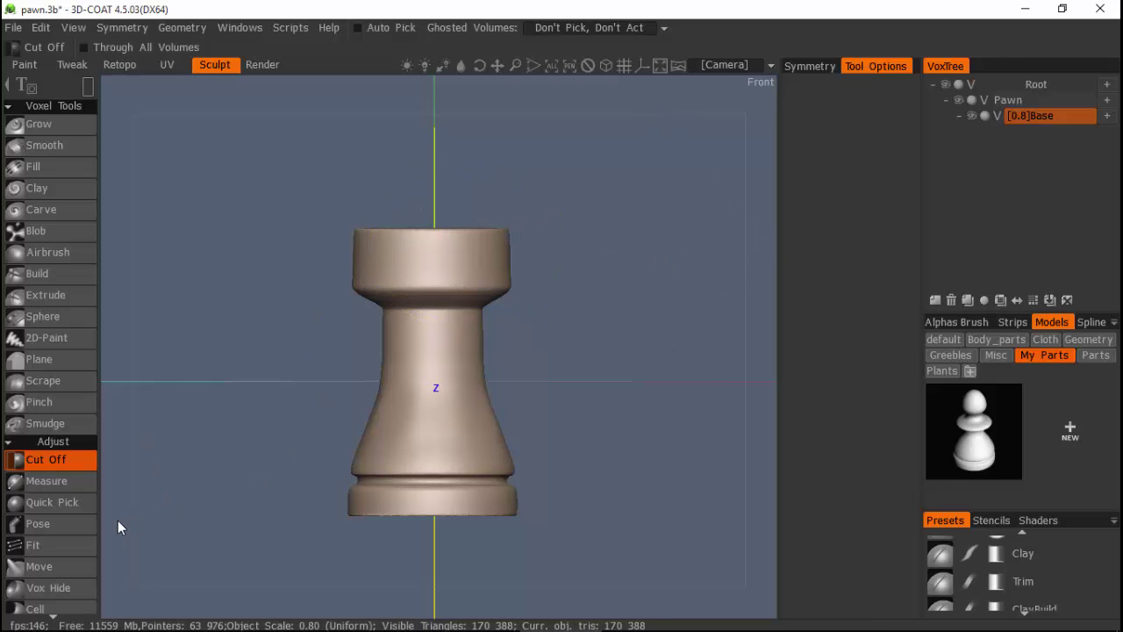
pyautogui.moveTo(90, 87)
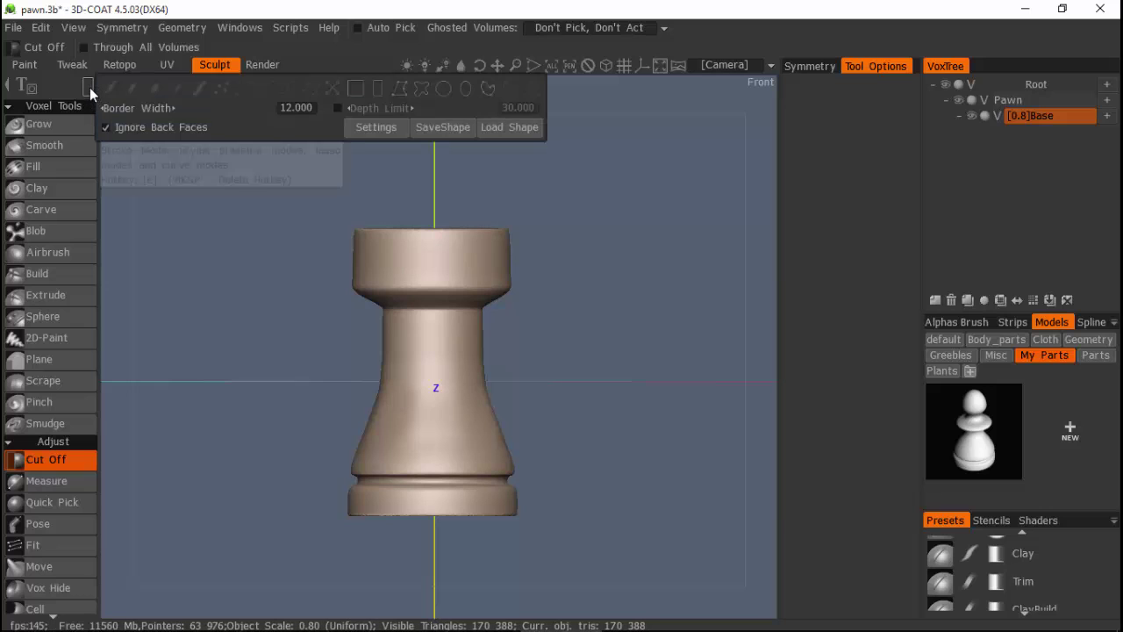
pyautogui.click(443, 91)
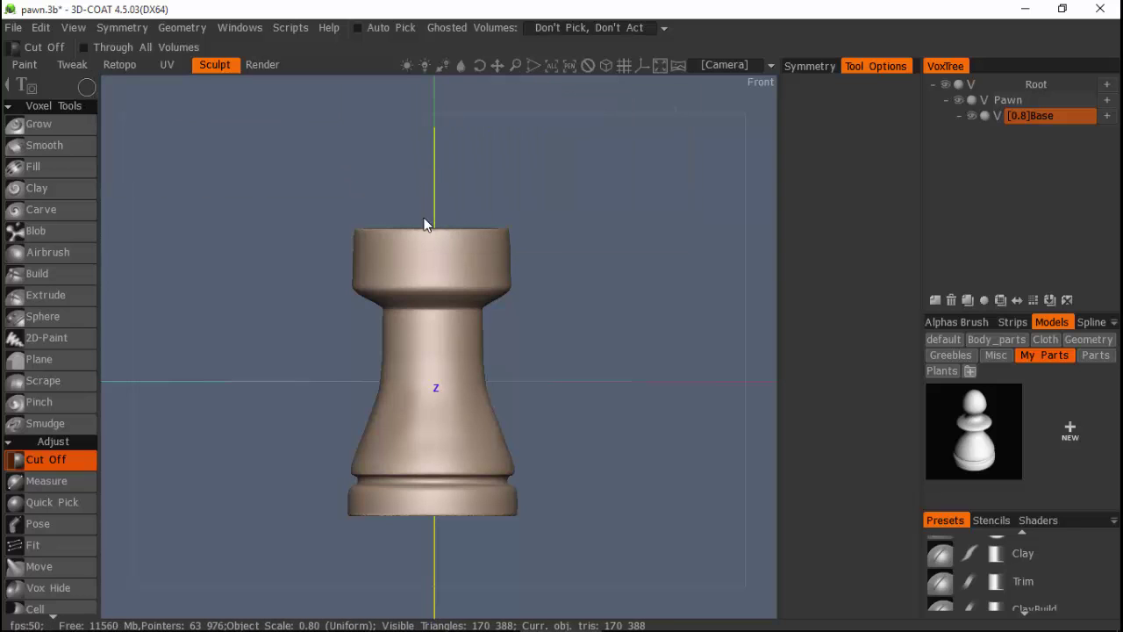
pyautogui.moveTo(433, 236); pyautogui.dragTo(433, 152)
pyautogui.moveTo(81, 88)
pyautogui.moveTo(434, 235)
pyautogui.mouseDown()
pyautogui.moveTo(373, 155)
pyautogui.moveTo(431, 105)
pyautogui.moveTo(443, 230)
pyautogui.moveTo(453, 230)
pyautogui.mouseUp()
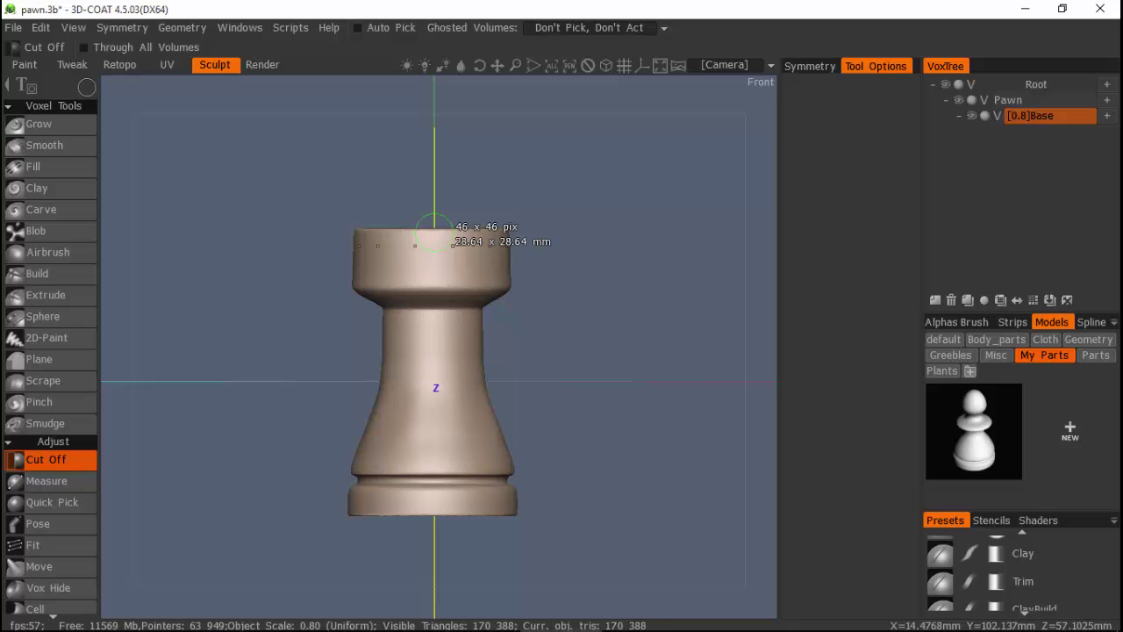
pyautogui.moveTo(452, 245)
pyautogui.mouseDown()
pyautogui.moveTo(427, 243)
pyautogui.moveTo(456, 243)
pyautogui.mouseUp()
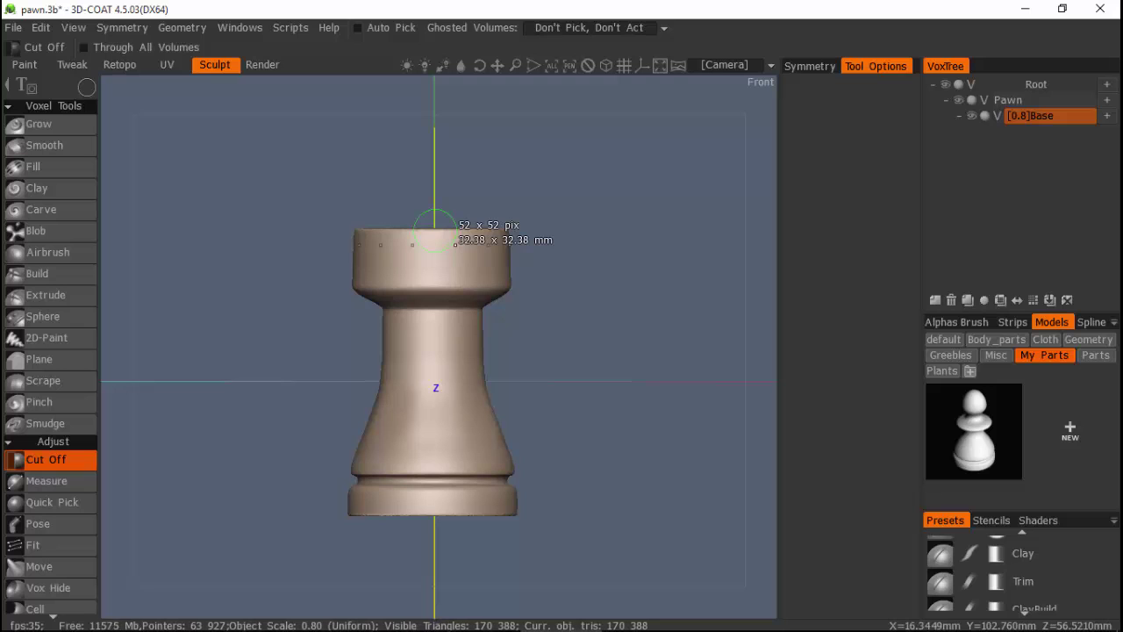
pyautogui.moveTo(455, 244); pyautogui.dragTo(456, 244)
pyautogui.moveTo(614, 84); pyautogui.dragTo(484, 175)
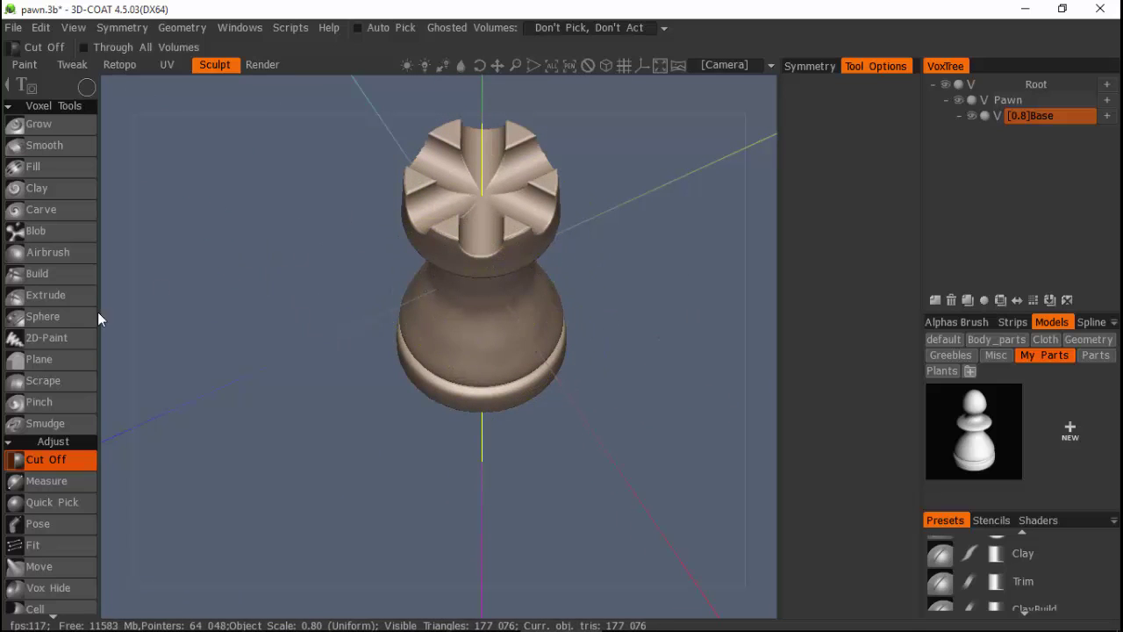
# Smooth the centre of the notched top, then check it from the Top view.
pyautogui.click(20, 144)
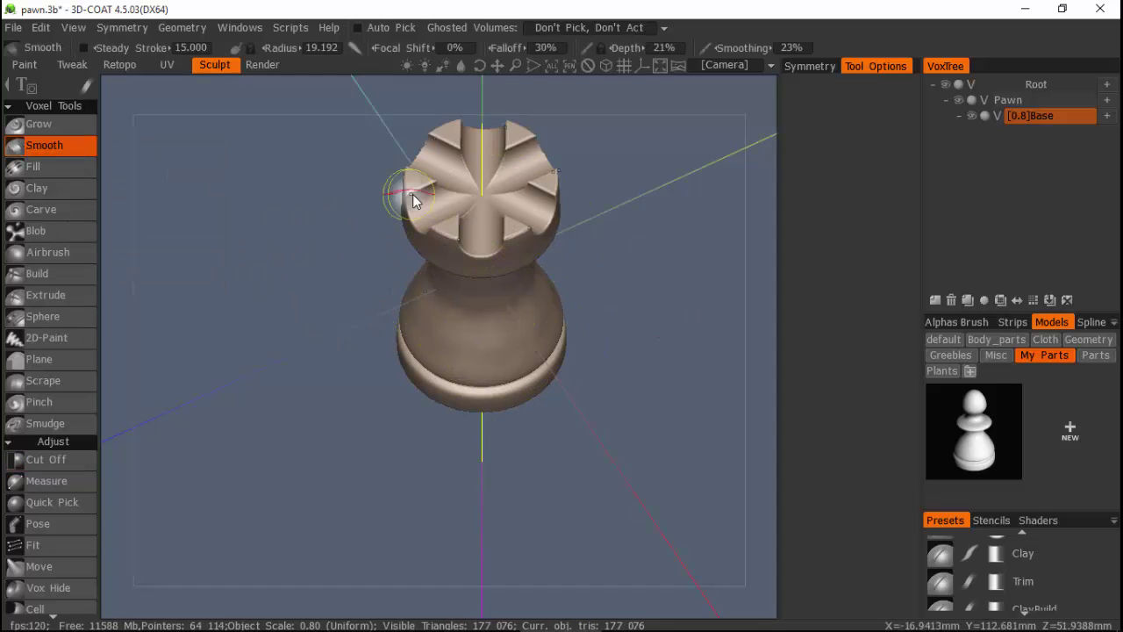
pyautogui.click(482, 193)
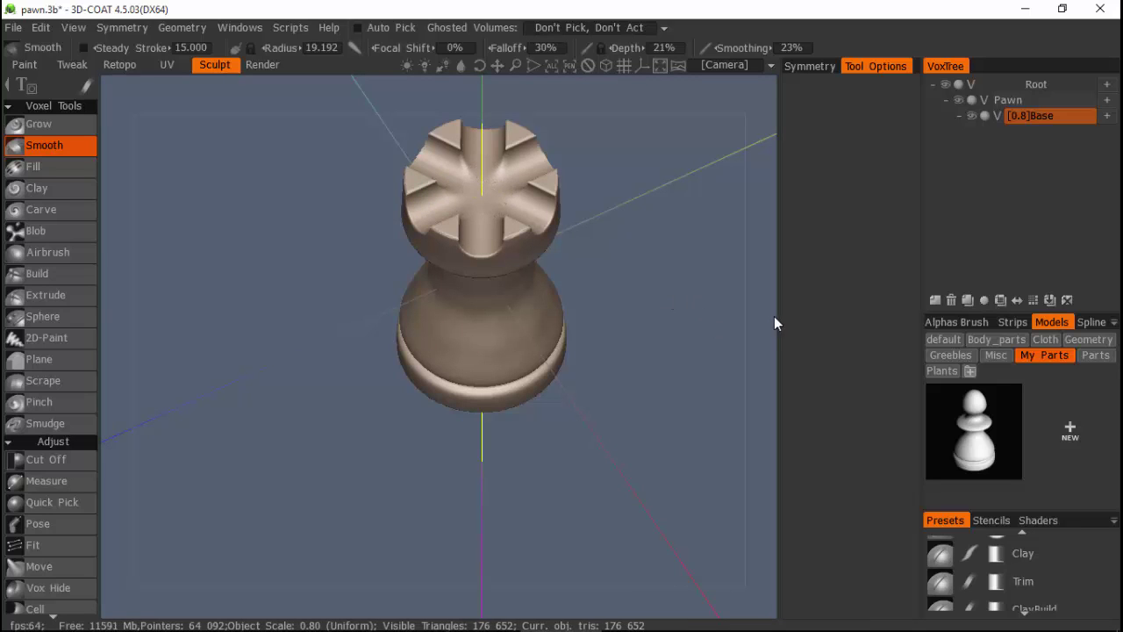
pyautogui.moveTo(774, 317); pyautogui.dragTo(692, 359)
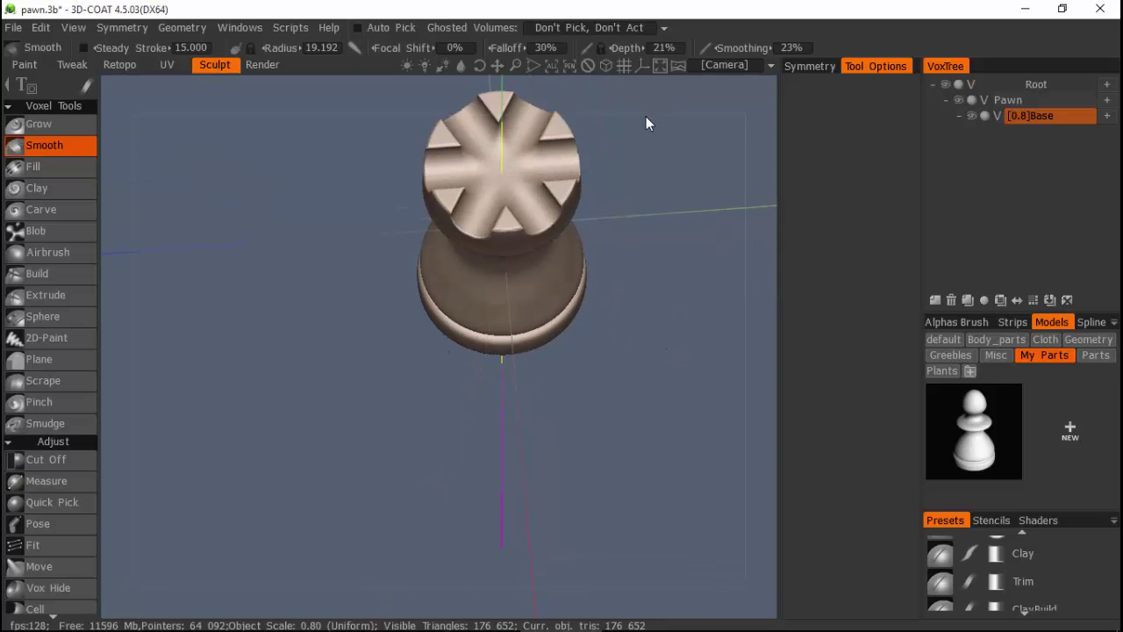
pyautogui.press('KP_8')
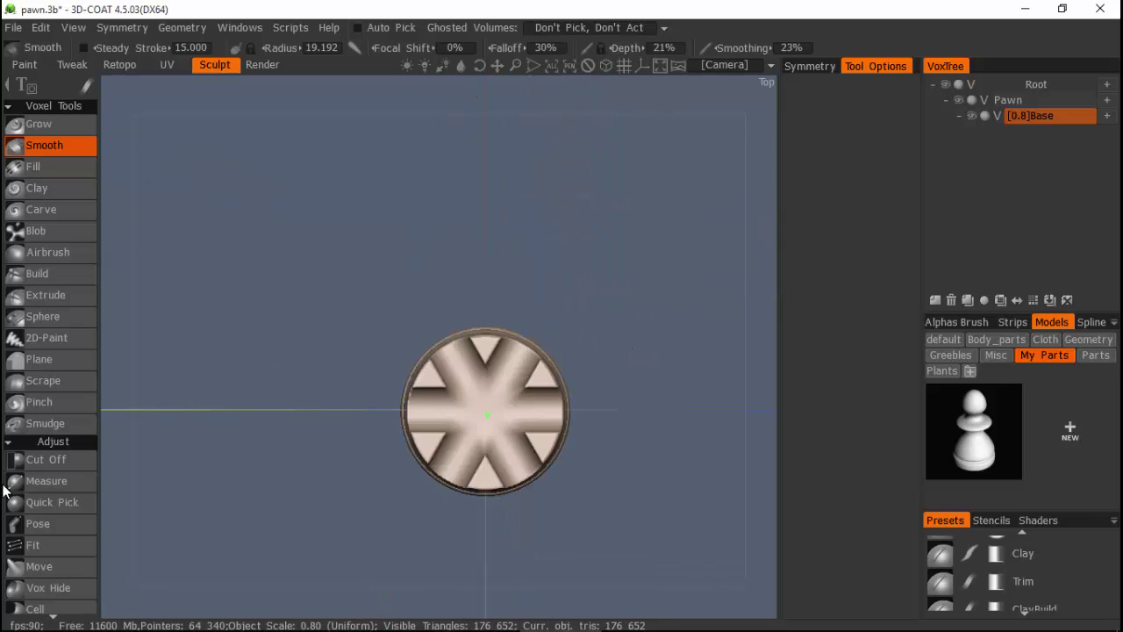
pyautogui.click(35, 523)
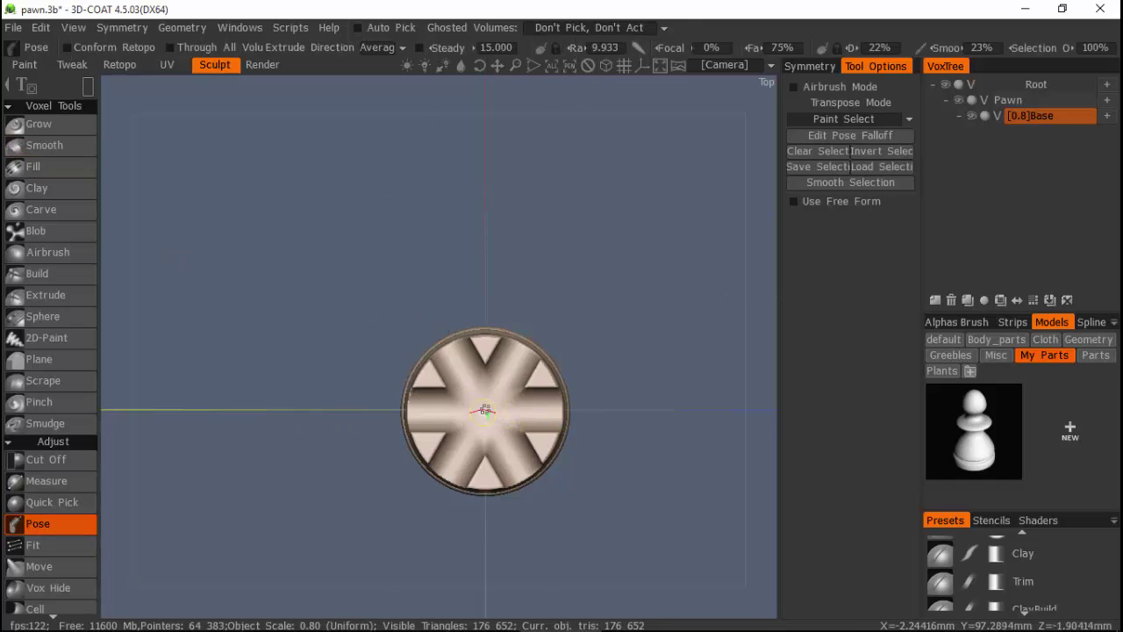
pyautogui.moveTo(484, 411); pyautogui.dragTo(492, 415)
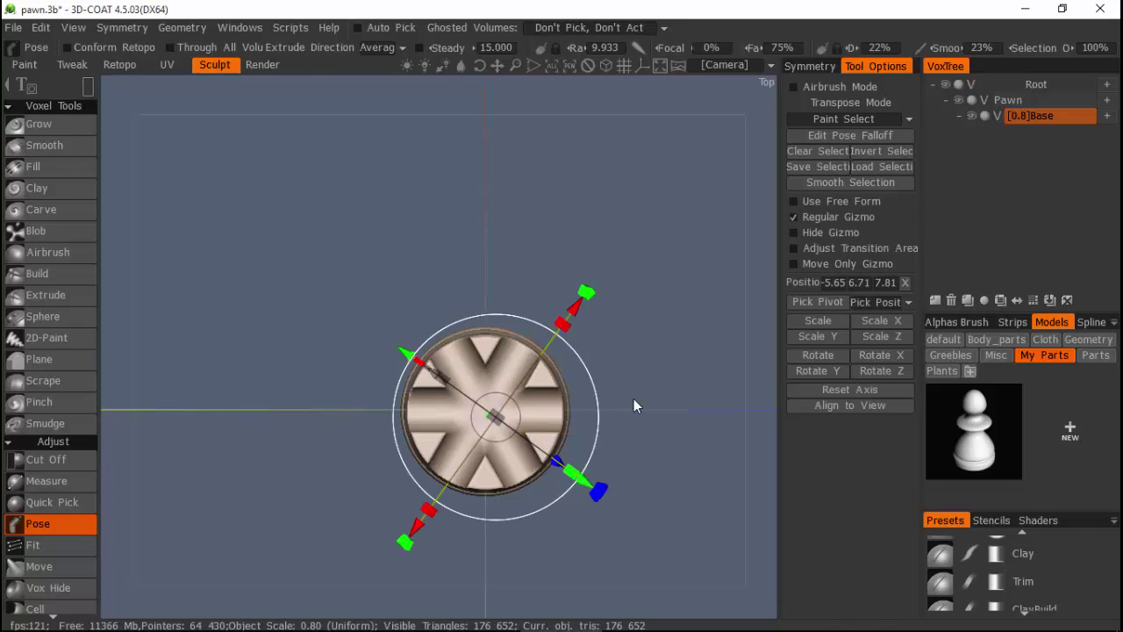
pyautogui.moveTo(674, 608); pyautogui.dragTo(712, 420, button='middle')
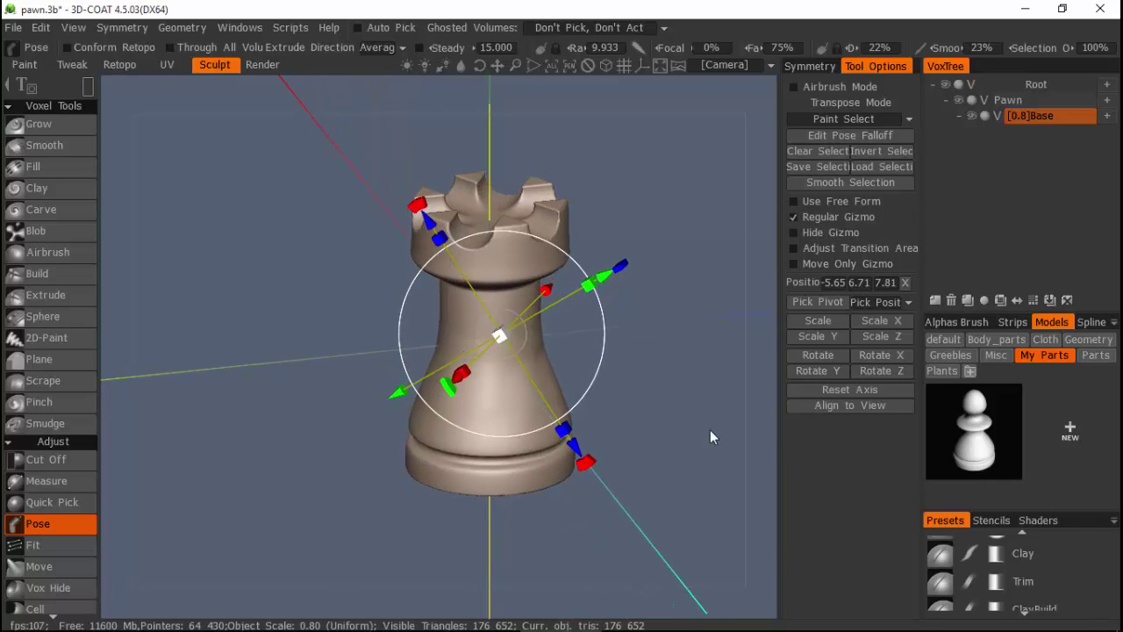
pyautogui.click(61, 484)
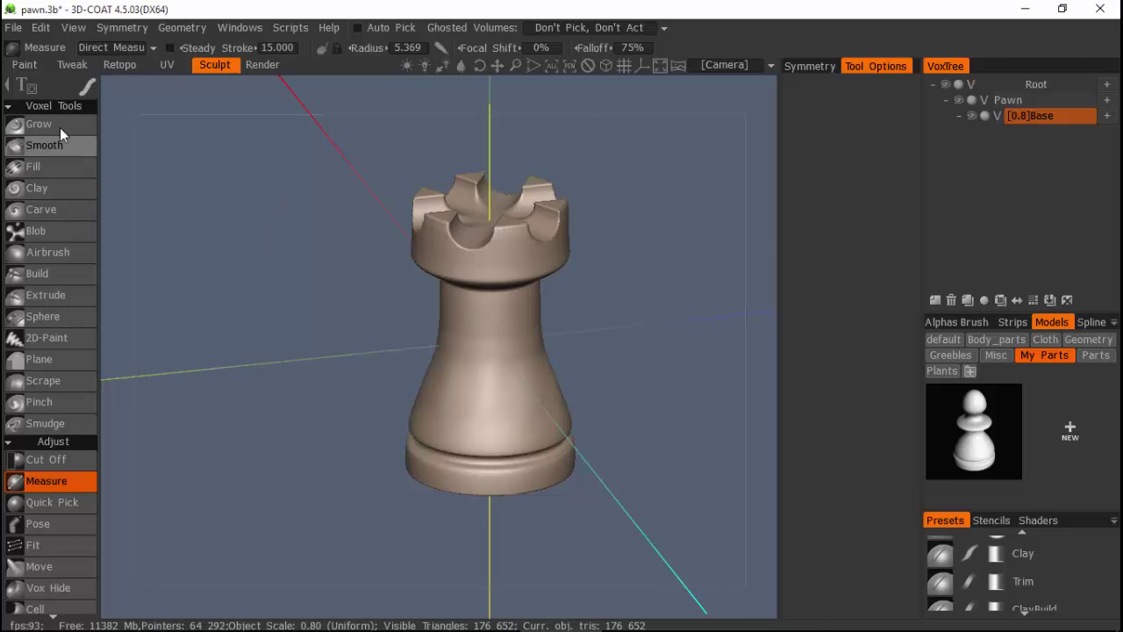
# Pick Move from QuickAccess, shrink its radius to about 19.8, and push the top's centre down.
pyautogui.press('space')
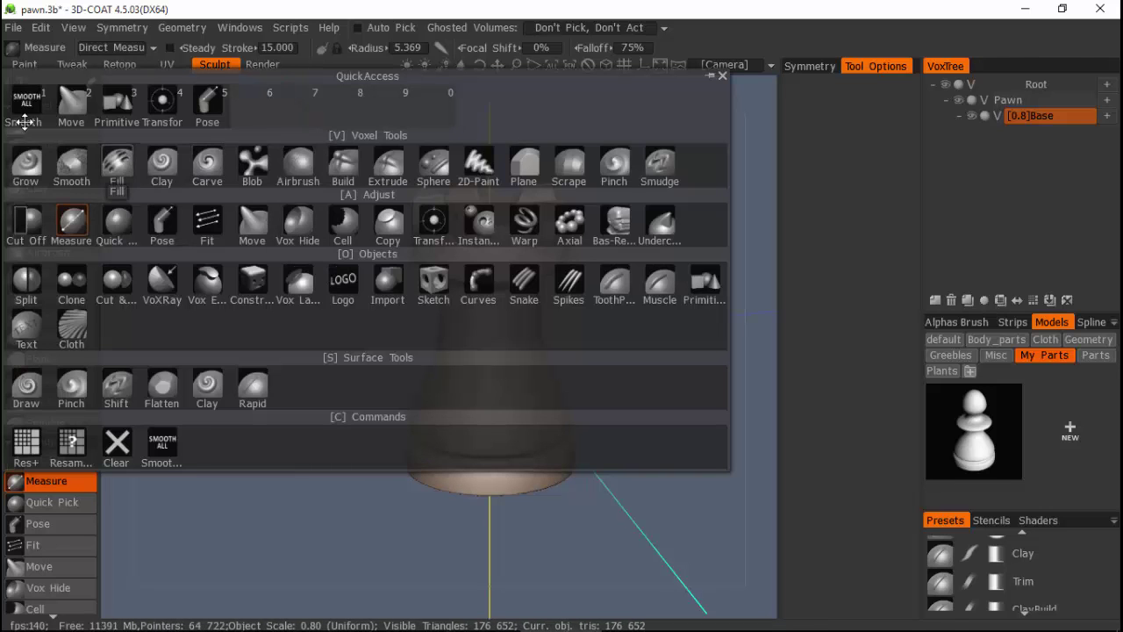
pyautogui.click(71, 101)
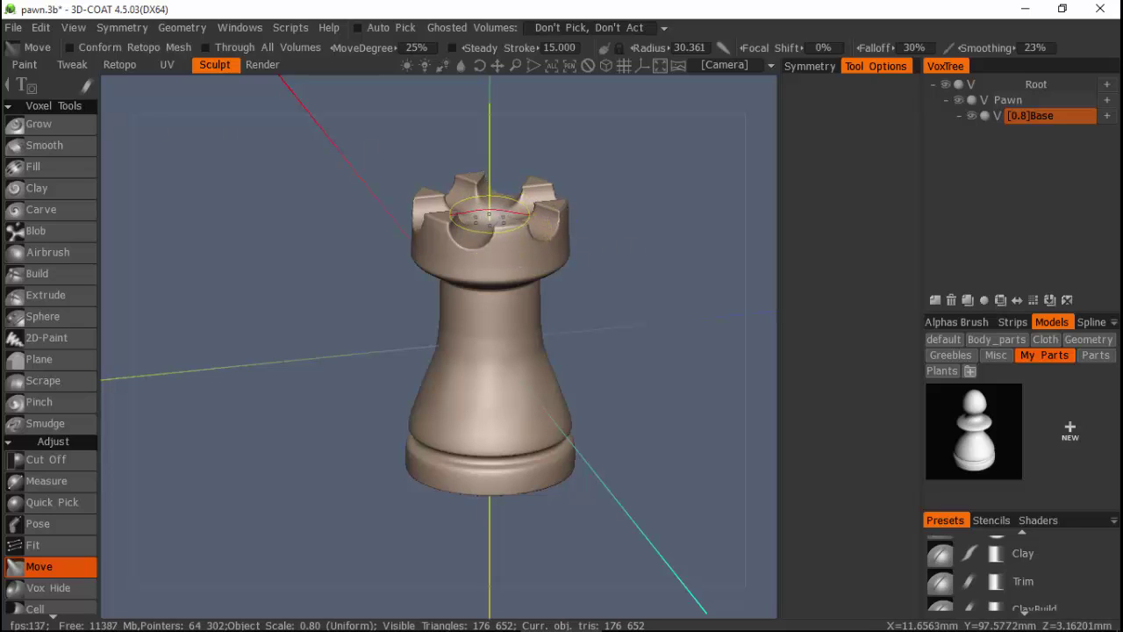
pyautogui.moveTo(490, 214); pyautogui.dragTo(481, 217, button='right')
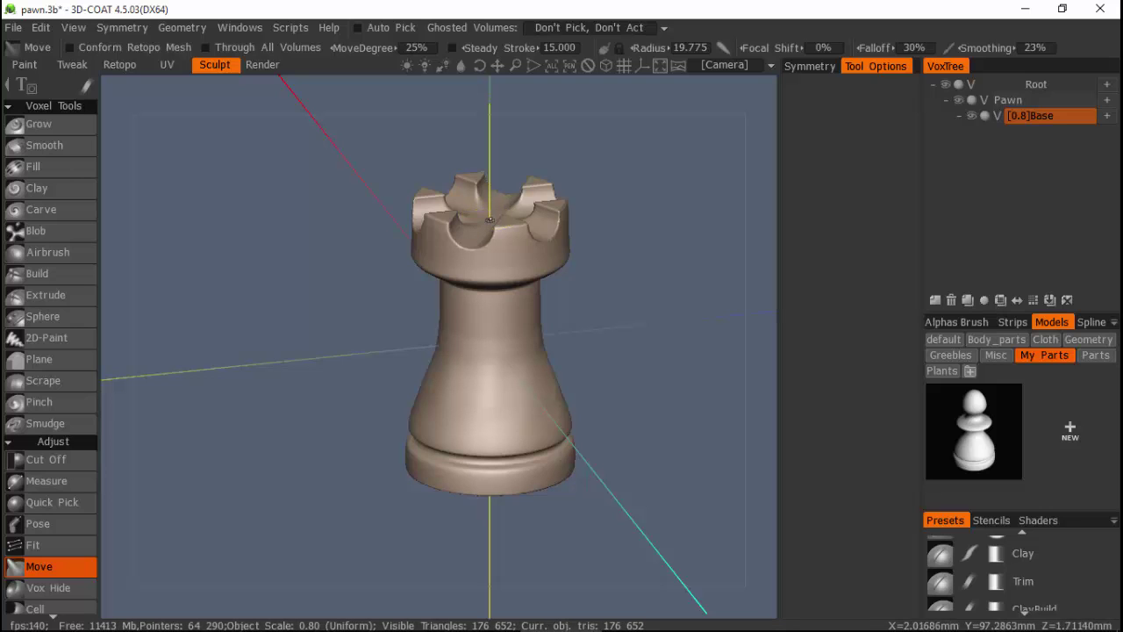
pyautogui.moveTo(491, 219); pyautogui.dragTo(490, 225)
pyautogui.moveTo(641, 88); pyautogui.dragTo(556, 211)
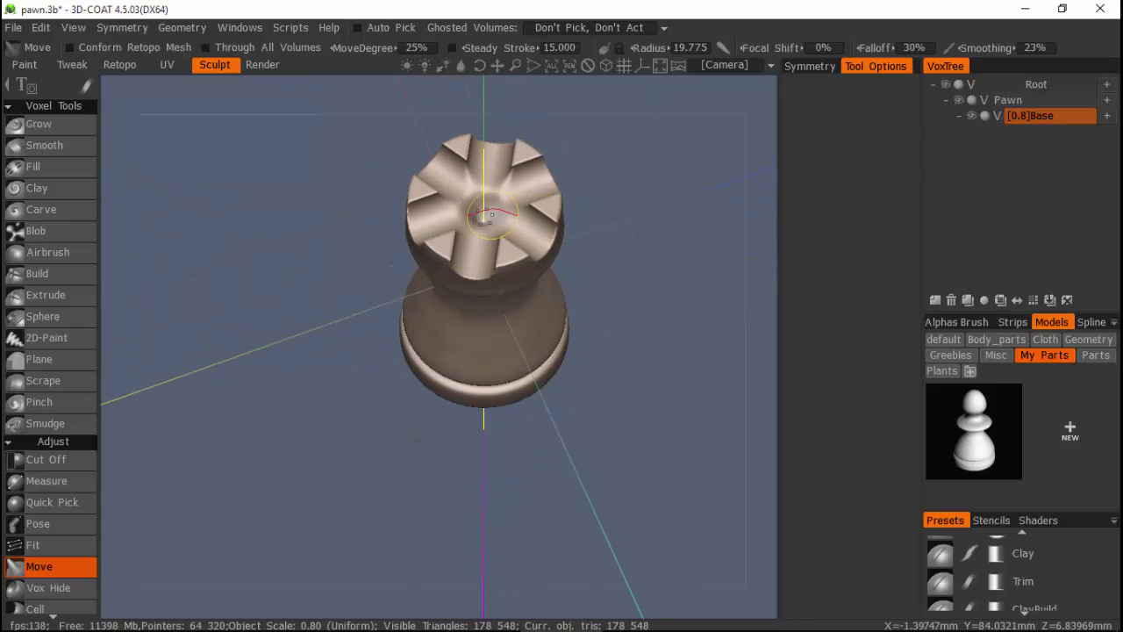
pyautogui.moveTo(484, 218); pyautogui.dragTo(483, 218)
# Open and dismiss the VoxTree context menu, then undo the last stroke to keep a round dimple.
pyautogui.moveTo(675, 230)
pyautogui.mouseDown()
pyautogui.moveTo(660, 141)
pyautogui.moveTo(614, 216)
pyautogui.moveTo(565, 103)
pyautogui.moveTo(597, 57)
pyautogui.moveTo(602, 156)
pyautogui.moveTo(554, 196)
pyautogui.mouseUp()
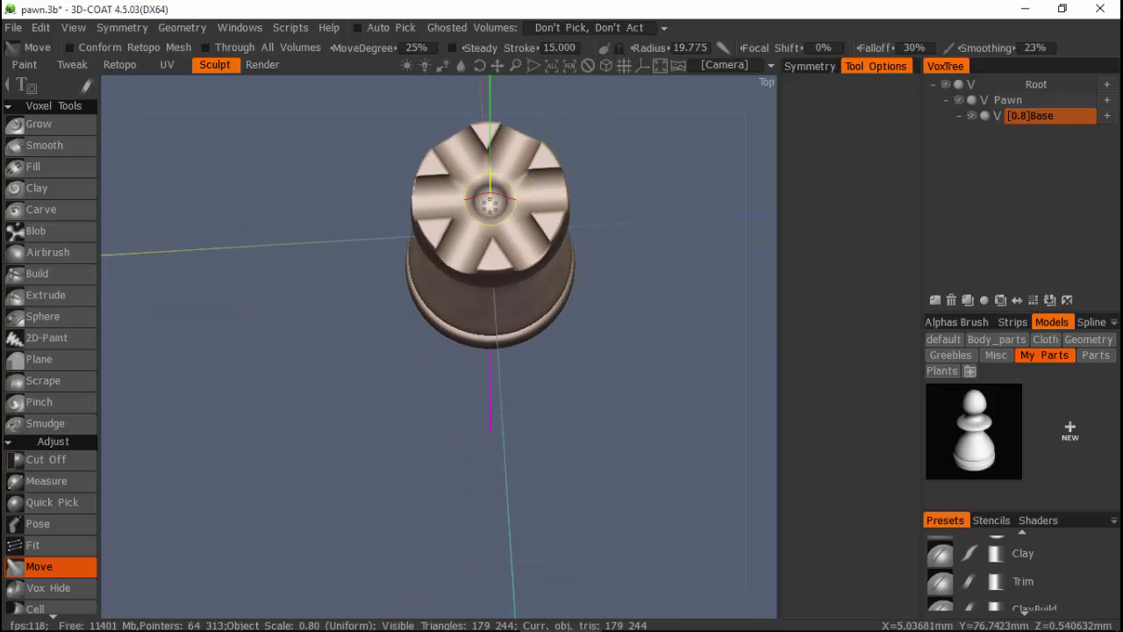
pyautogui.moveTo(622, 434)
pyautogui.mouseDown()
pyautogui.moveTo(635, 288)
pyautogui.moveTo(589, 408)
pyautogui.moveTo(585, 454)
pyautogui.moveTo(592, 407)
pyautogui.moveTo(574, 429)
pyautogui.moveTo(580, 439)
pyautogui.moveTo(565, 384)
pyautogui.moveTo(555, 463)
pyautogui.moveTo(572, 383)
pyautogui.moveTo(605, 421)
pyautogui.mouseUp()
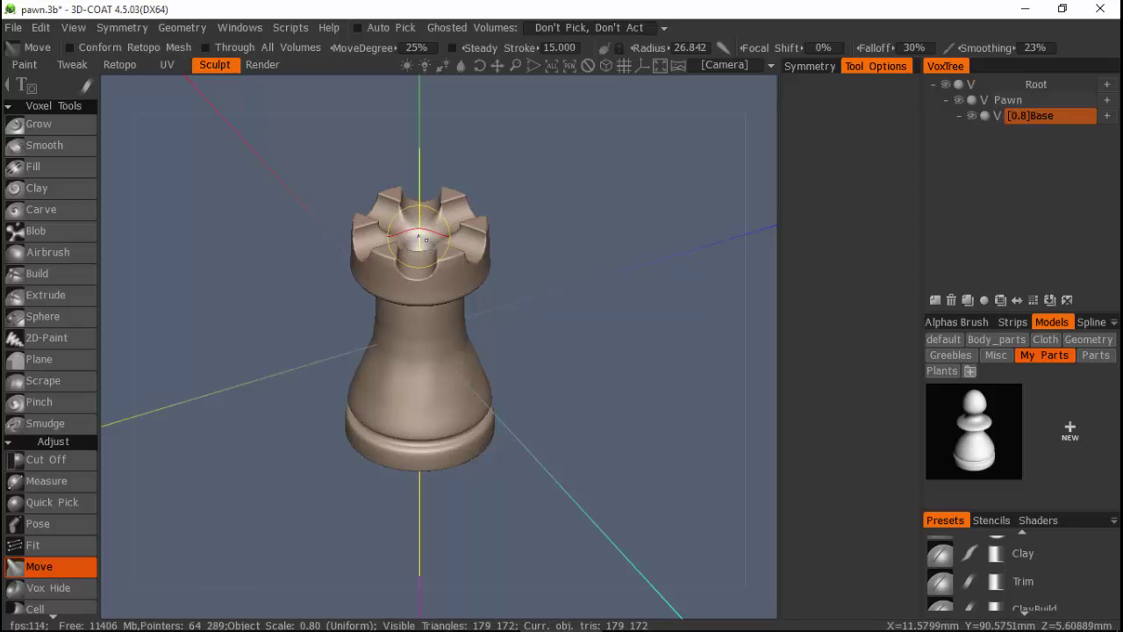
pyautogui.rightClick(421, 239)
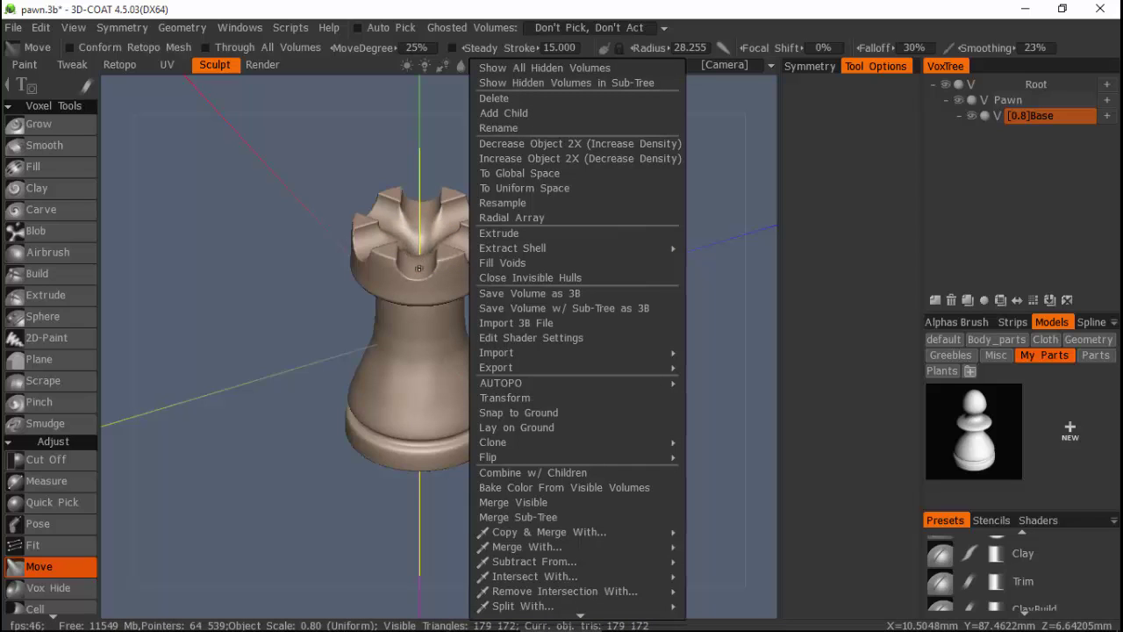
pyautogui.click(258, 405)
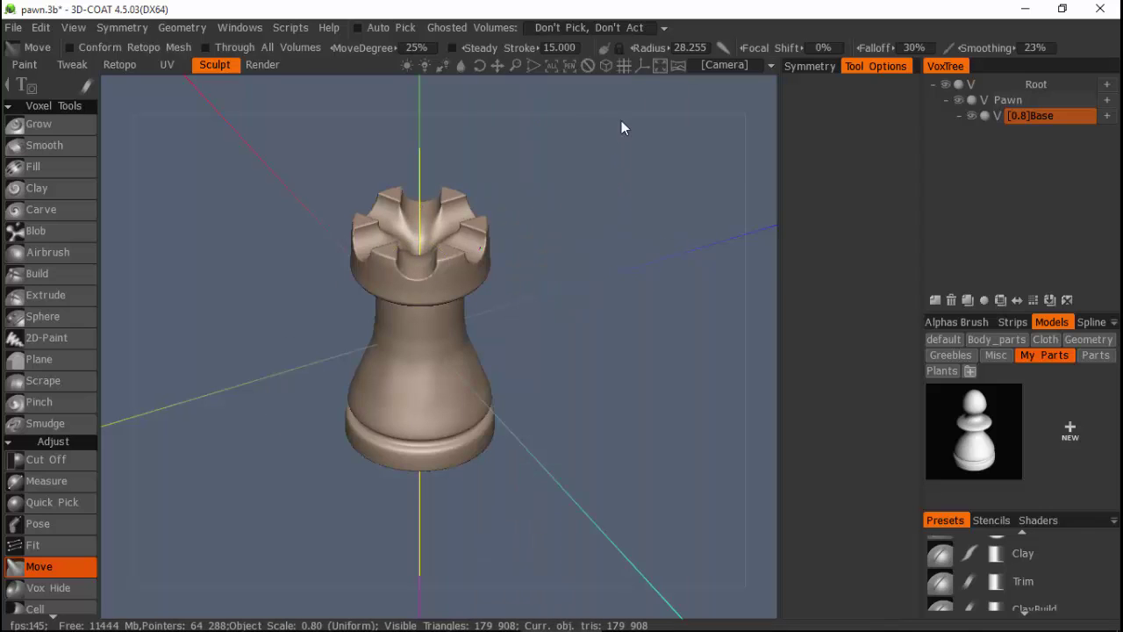
pyautogui.moveTo(615, 151); pyautogui.dragTo(633, 221)
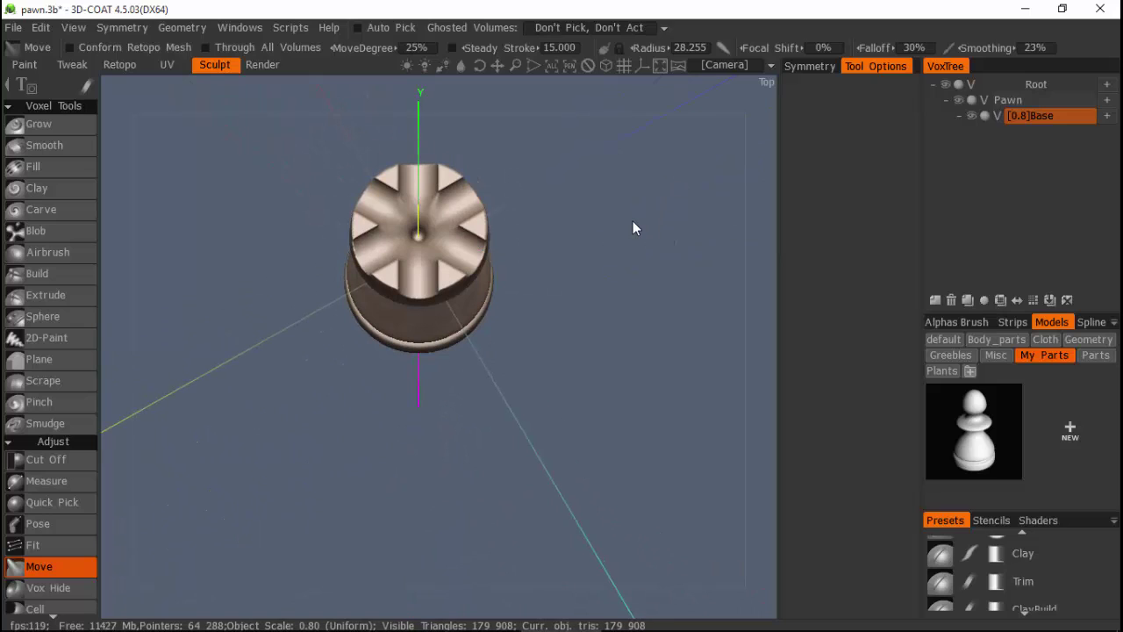
pyautogui.hotkey('ctrl', 'z')
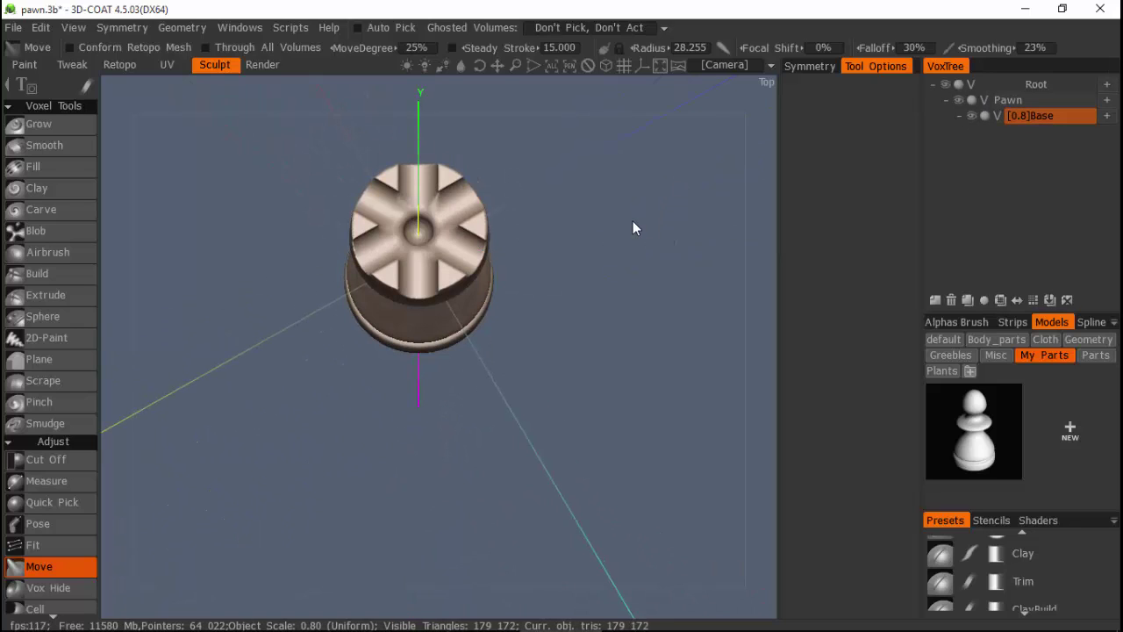
# Give the Carve brush the first plain round alpha from the default Alphas set.
pyautogui.click(55, 144)
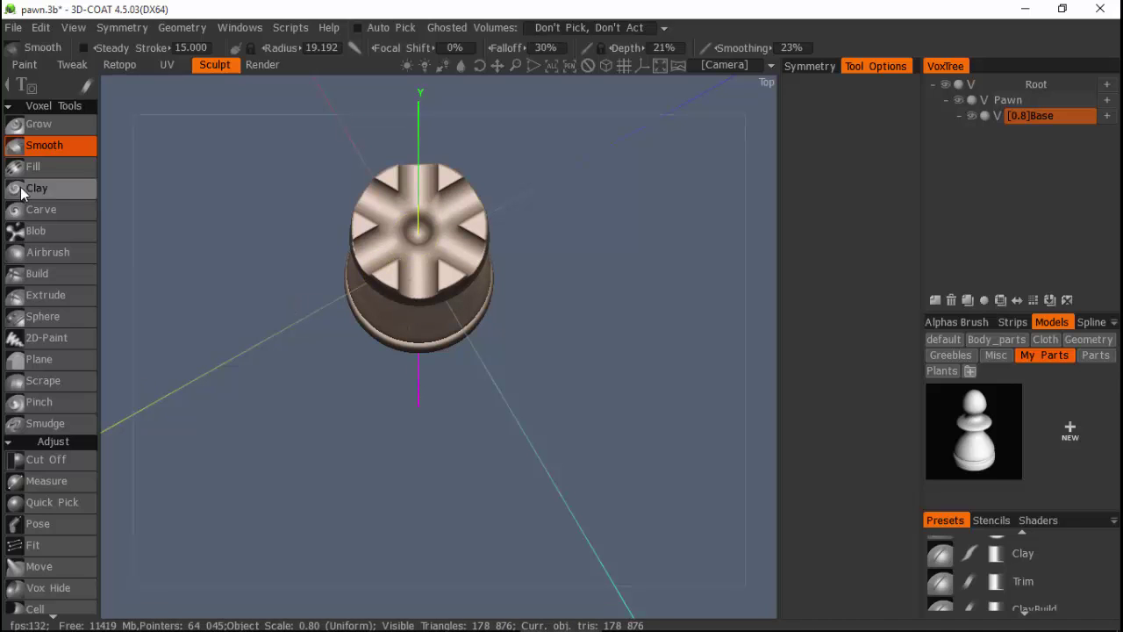
pyautogui.click(40, 209)
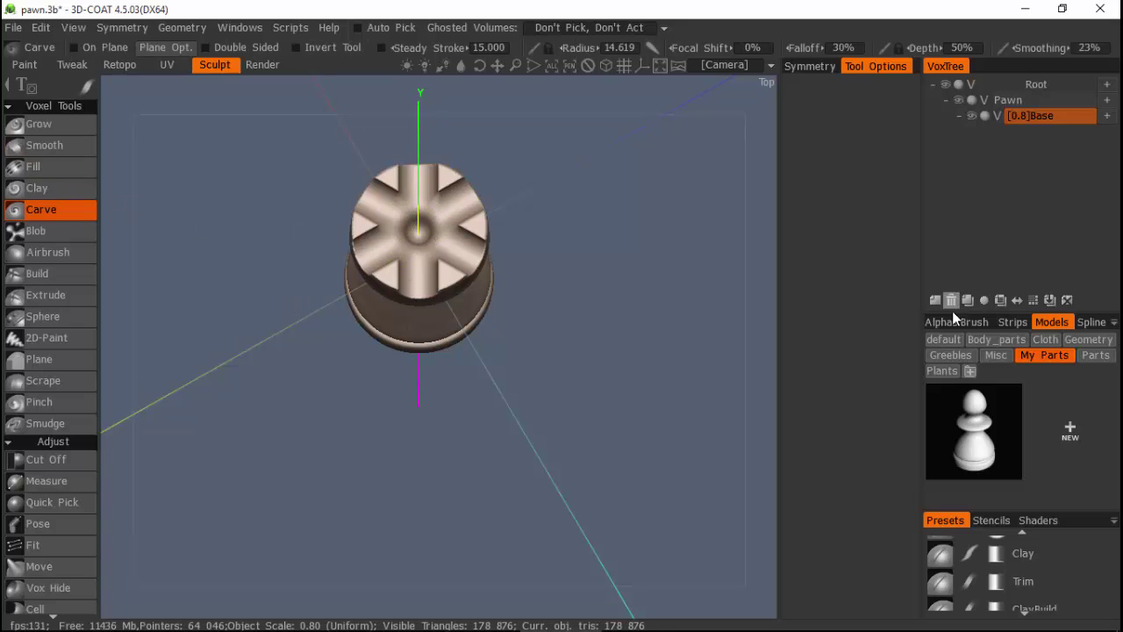
pyautogui.click(952, 321)
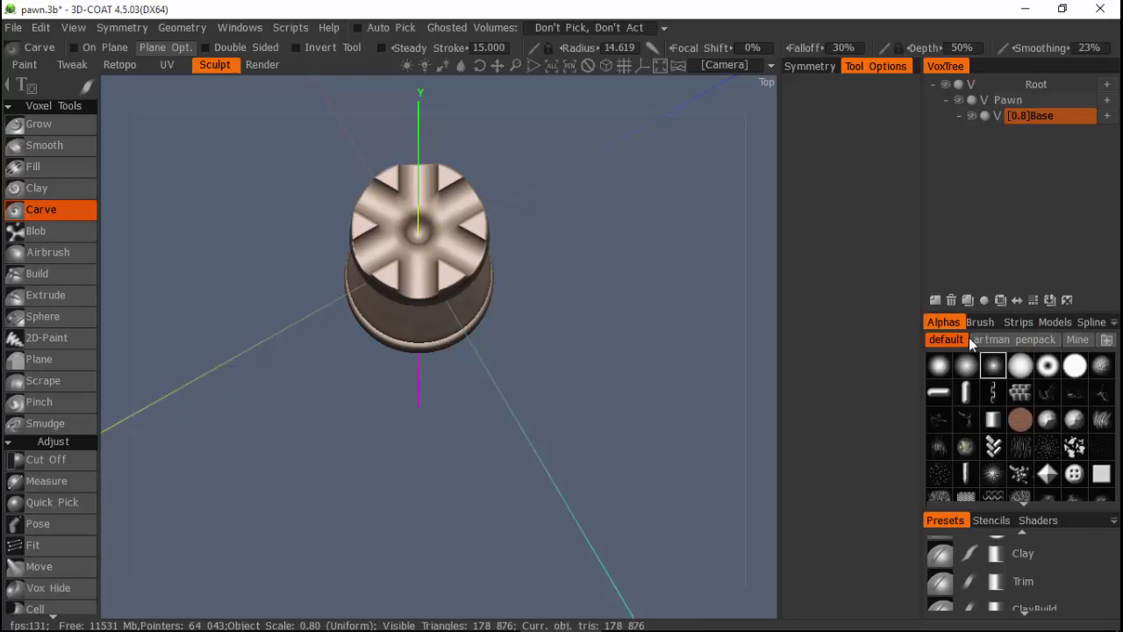
pyautogui.click(935, 368)
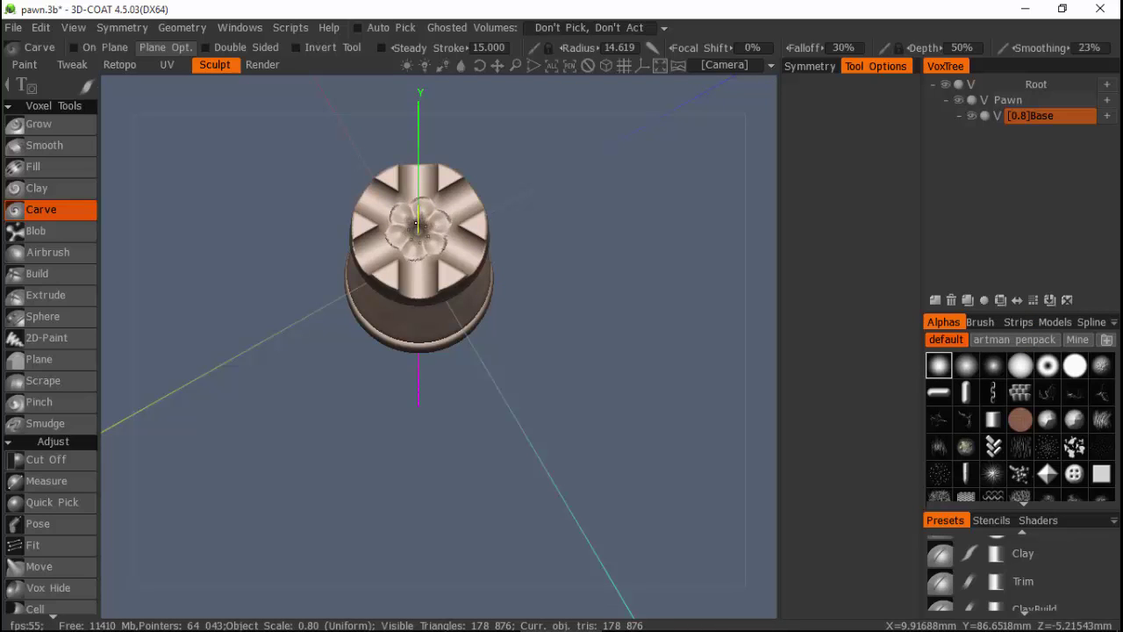
pyautogui.moveTo(544, 355); pyautogui.dragTo(596, 226)
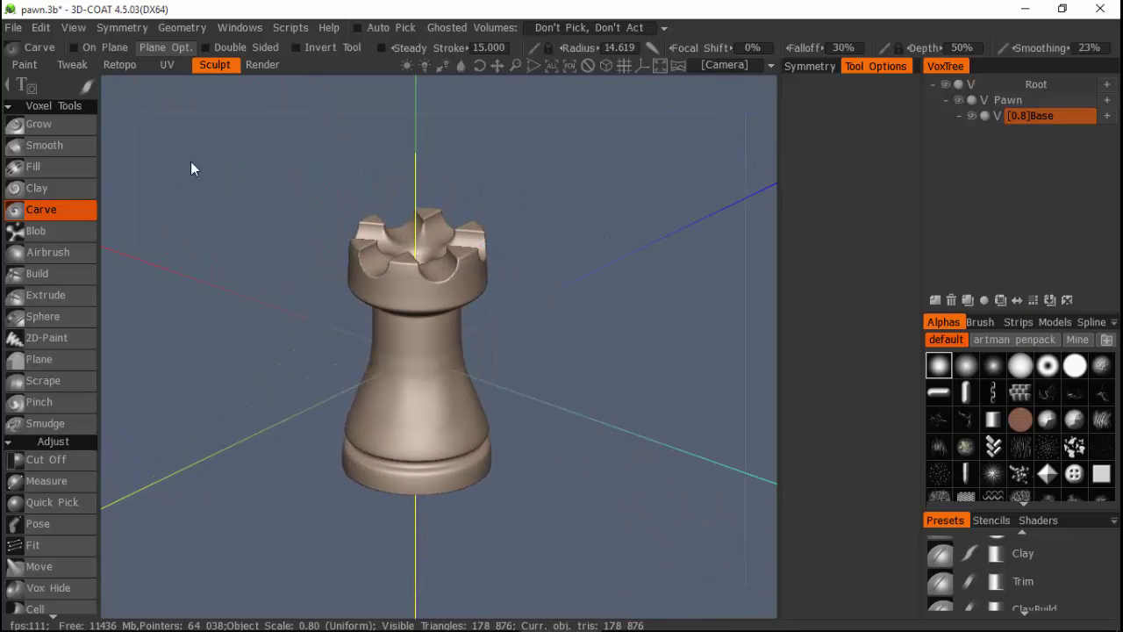
# With Invert Tool checked, carve the crown's centre and smooth the carved hollow.
pyautogui.click(295, 47)
pyautogui.moveTo(530, 147)
pyautogui.mouseDown()
pyautogui.moveTo(561, 191)
pyautogui.moveTo(536, 237)
pyautogui.mouseUp()
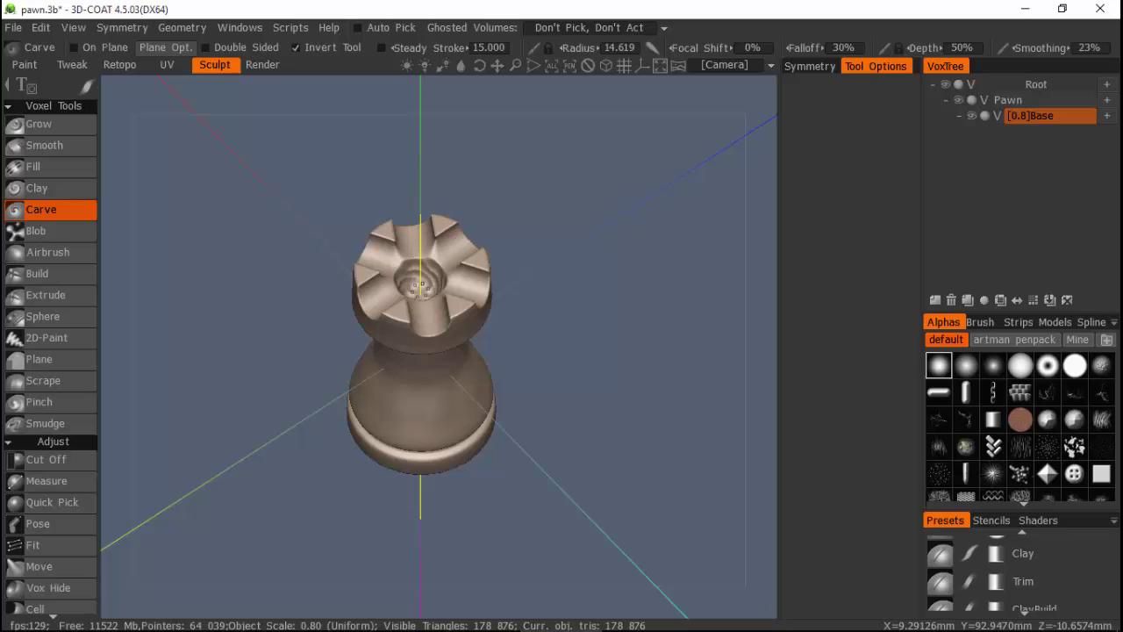
pyautogui.moveTo(420, 286); pyautogui.dragTo(422, 283)
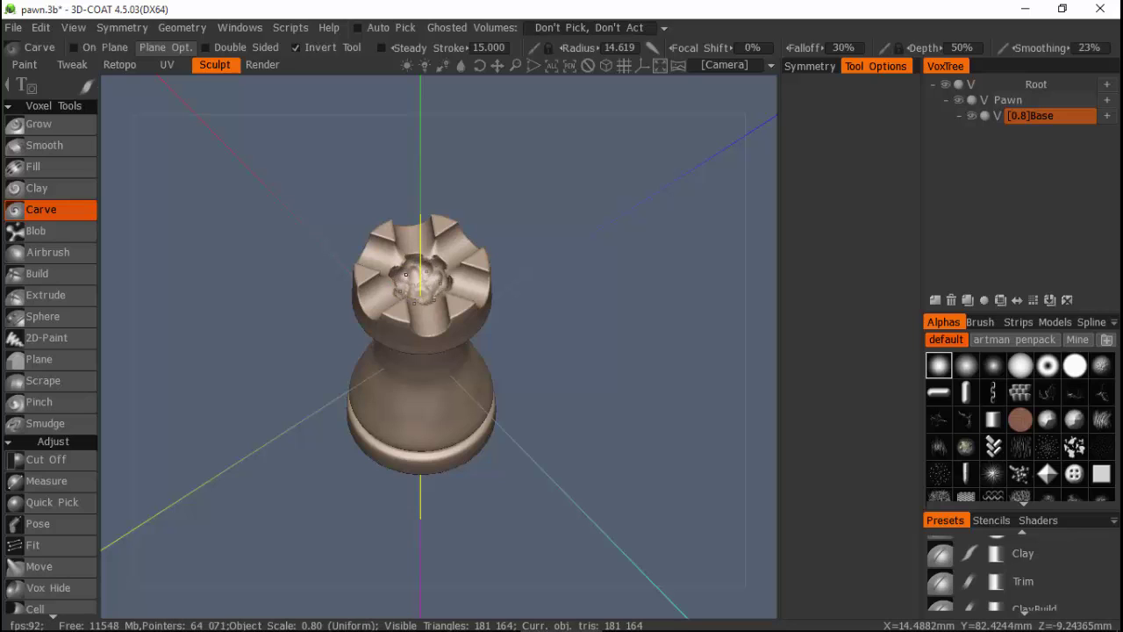
pyautogui.moveTo(578, 306); pyautogui.dragTo(577, 334)
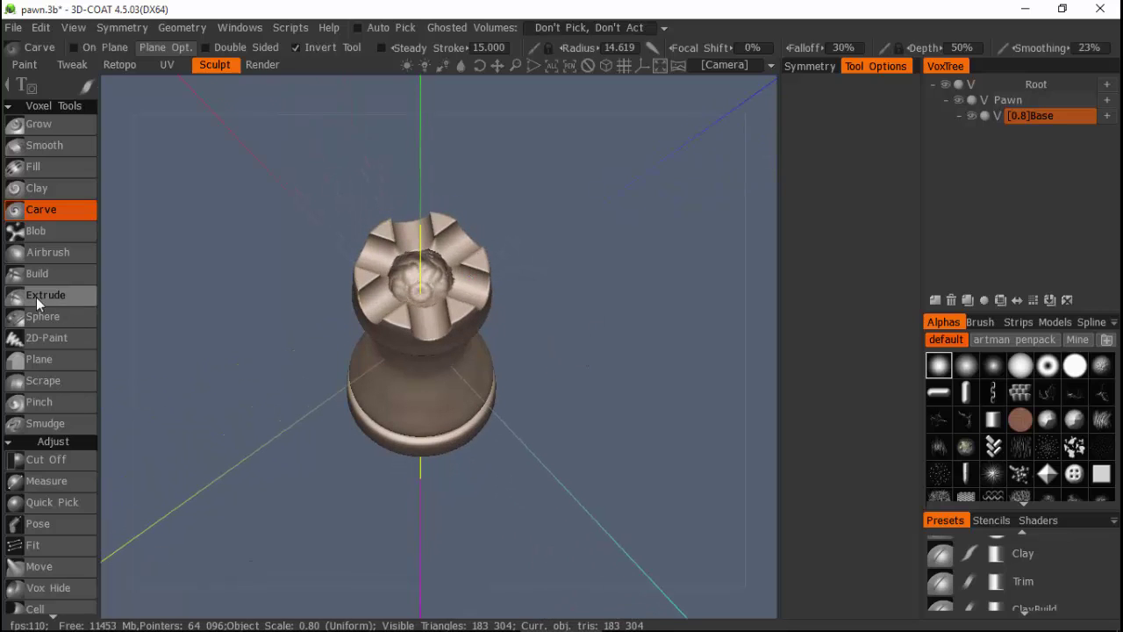
pyautogui.click(44, 144)
pyautogui.moveTo(447, 247); pyautogui.dragTo(428, 292)
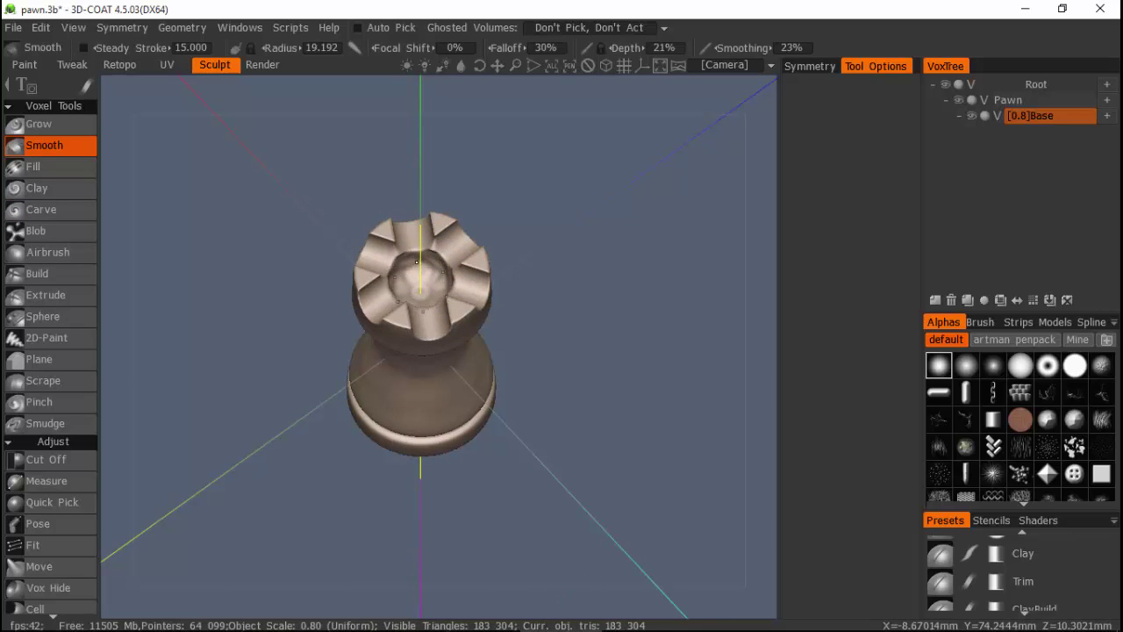
pyautogui.moveTo(430, 248); pyautogui.dragTo(421, 279)
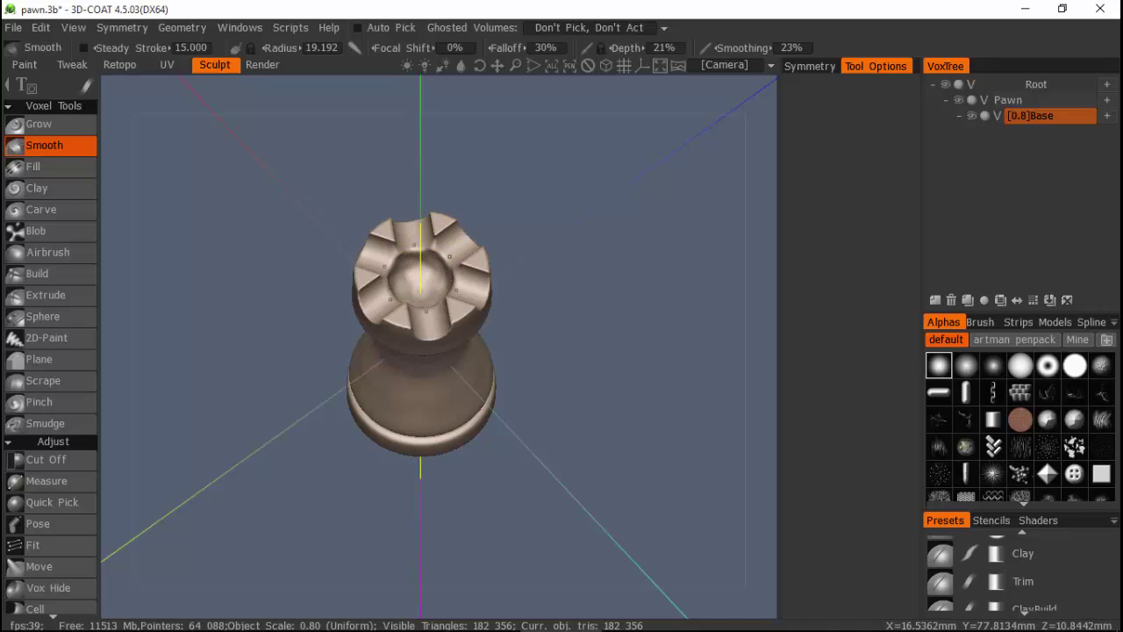
pyautogui.moveTo(554, 305)
pyautogui.mouseDown()
pyautogui.moveTo(506, 377)
pyautogui.moveTo(516, 435)
pyautogui.moveTo(422, 275)
pyautogui.mouseUp()
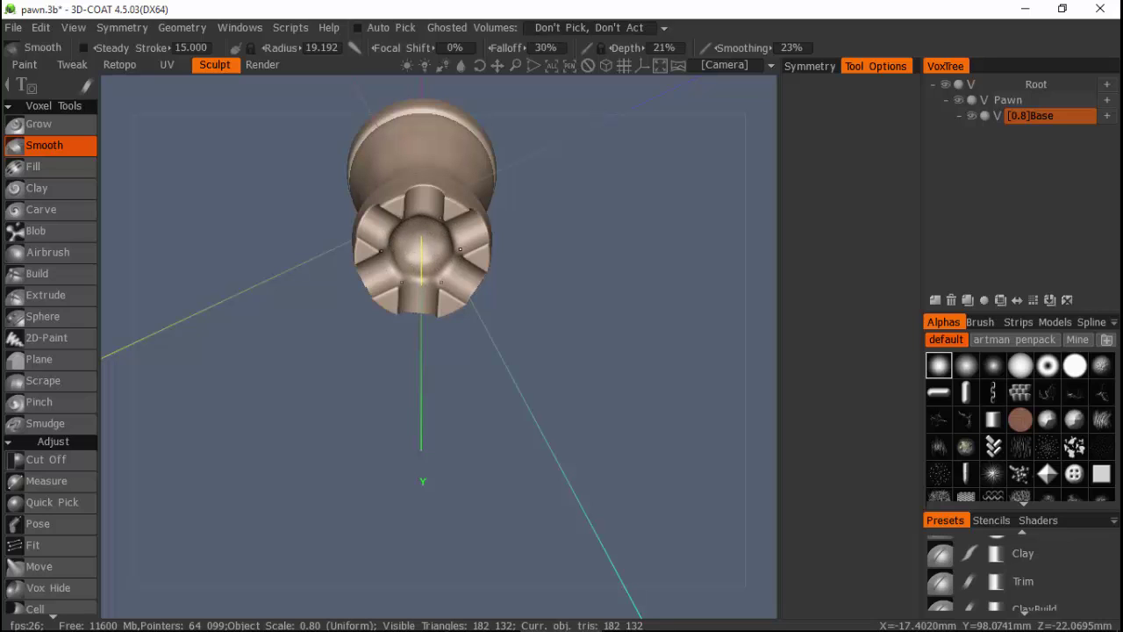
pyautogui.moveTo(606, 279)
pyautogui.mouseDown()
pyautogui.moveTo(578, 257)
pyautogui.moveTo(605, 189)
pyautogui.mouseUp()
pyautogui.moveTo(424, 250)
pyautogui.mouseDown()
pyautogui.moveTo(412, 259)
pyautogui.moveTo(424, 246)
pyautogui.mouseUp()
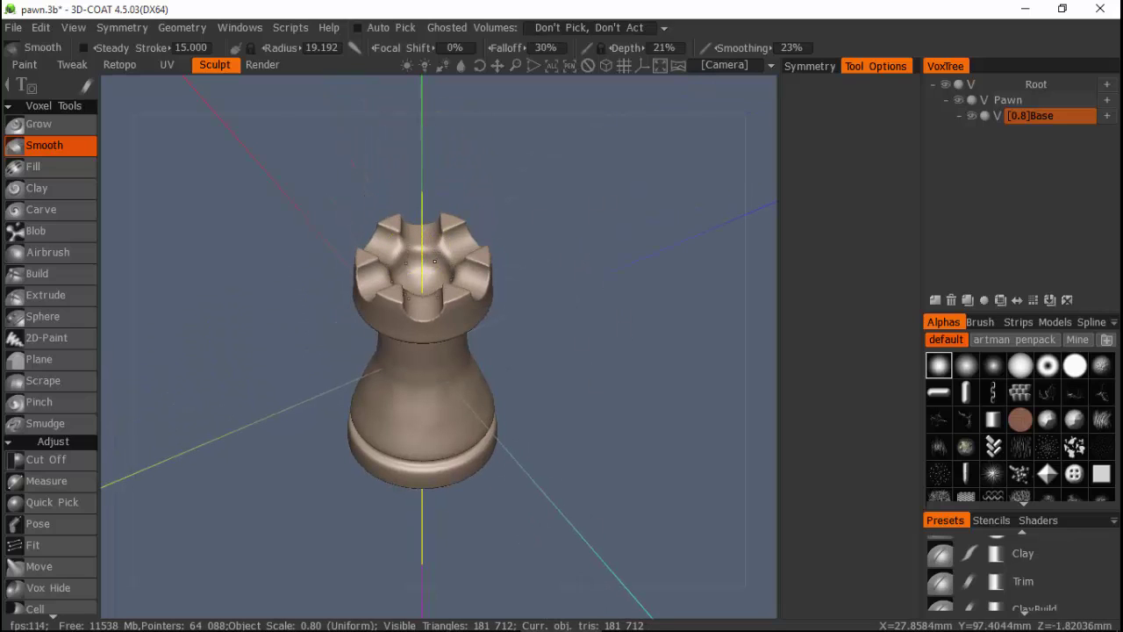
# Carve a small groove and pits into the crown centre, then smooth them out.
pyautogui.click(44, 209)
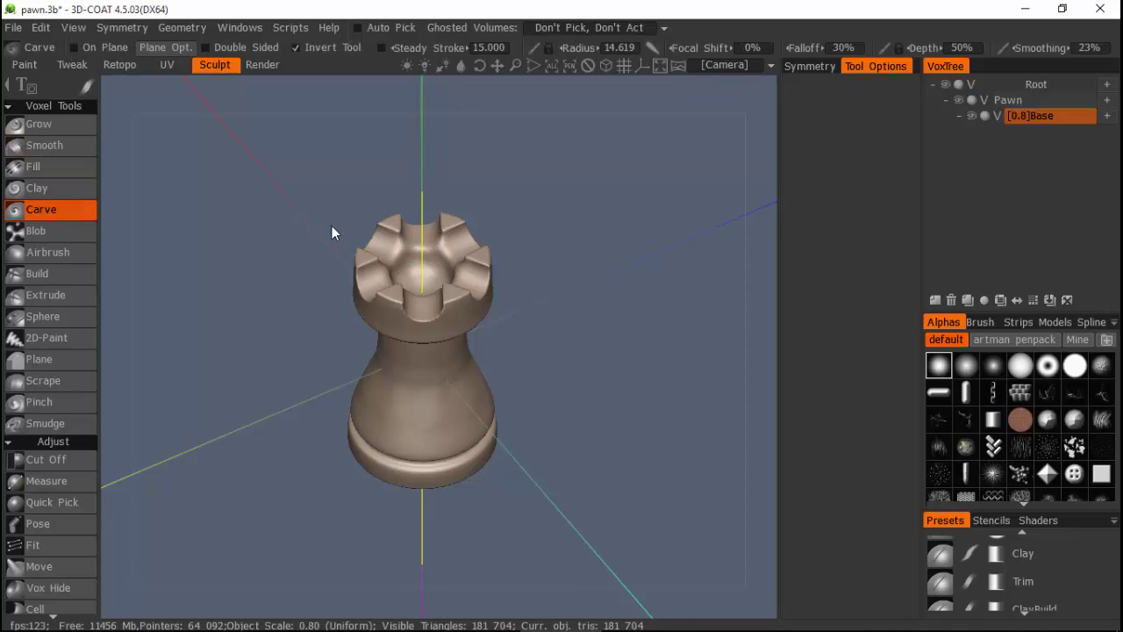
pyautogui.moveTo(406, 250)
pyautogui.mouseDown()
pyautogui.moveTo(476, 253)
pyautogui.moveTo(422, 249)
pyautogui.moveTo(444, 262)
pyautogui.moveTo(397, 260)
pyautogui.mouseUp()
pyautogui.click(38, 148)
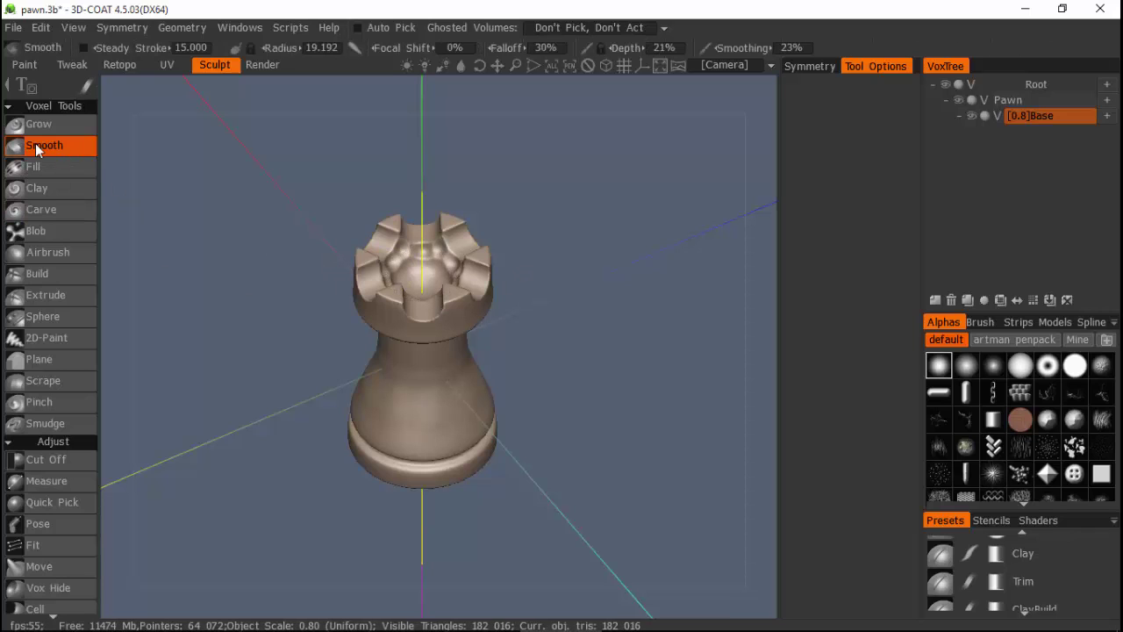
pyautogui.click(40, 208)
pyautogui.moveTo(395, 254)
pyautogui.mouseDown()
pyautogui.moveTo(401, 264)
pyautogui.moveTo(443, 256)
pyautogui.moveTo(399, 267)
pyautogui.moveTo(412, 255)
pyautogui.mouseUp()
pyautogui.moveTo(574, 342); pyautogui.dragTo(565, 416)
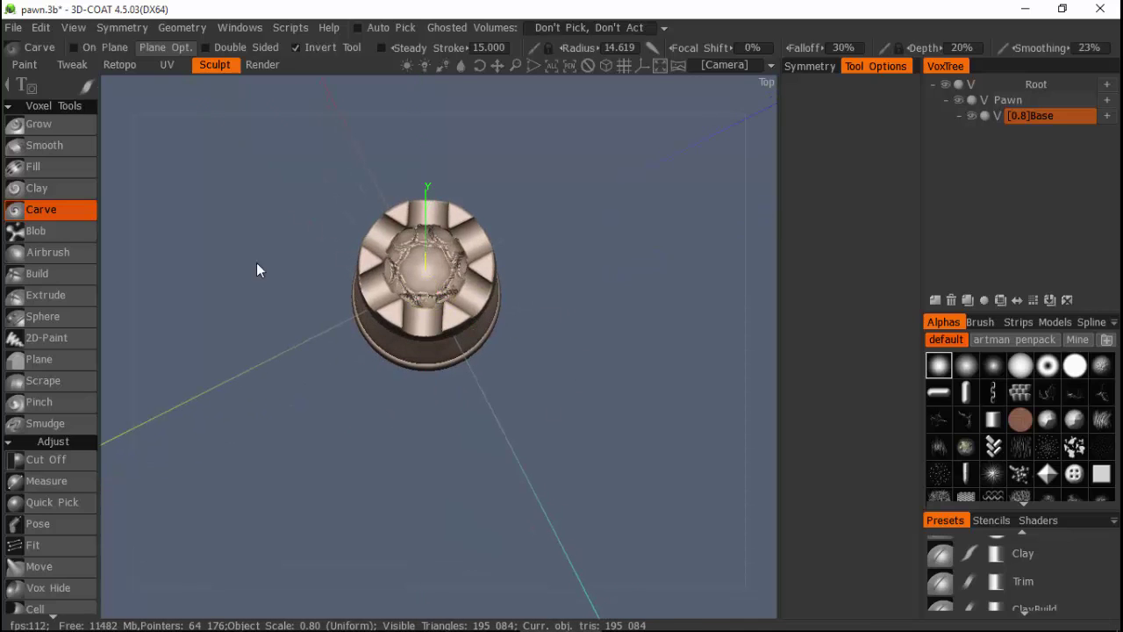
pyautogui.click(44, 145)
pyautogui.moveTo(374, 268)
pyautogui.mouseDown()
pyautogui.moveTo(399, 267)
pyautogui.moveTo(401, 256)
pyautogui.mouseUp()
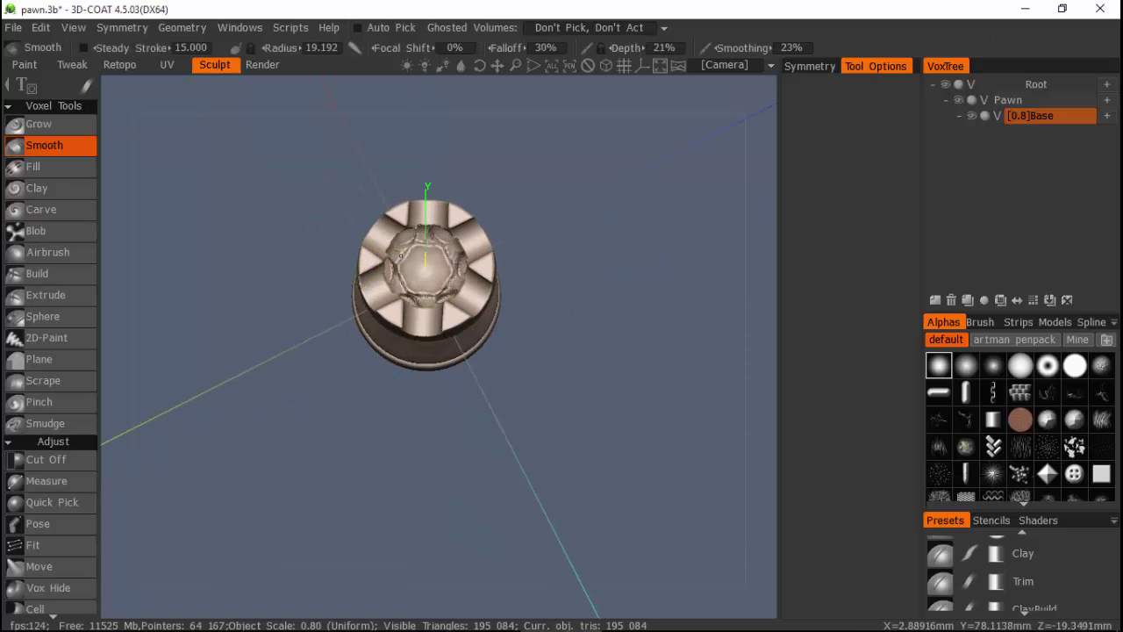
# Fill the crown's dimples, then undo the rough strokes back to the smoothed crown.
pyautogui.click(50, 173)
pyautogui.moveTo(400, 238); pyautogui.dragTo(406, 247)
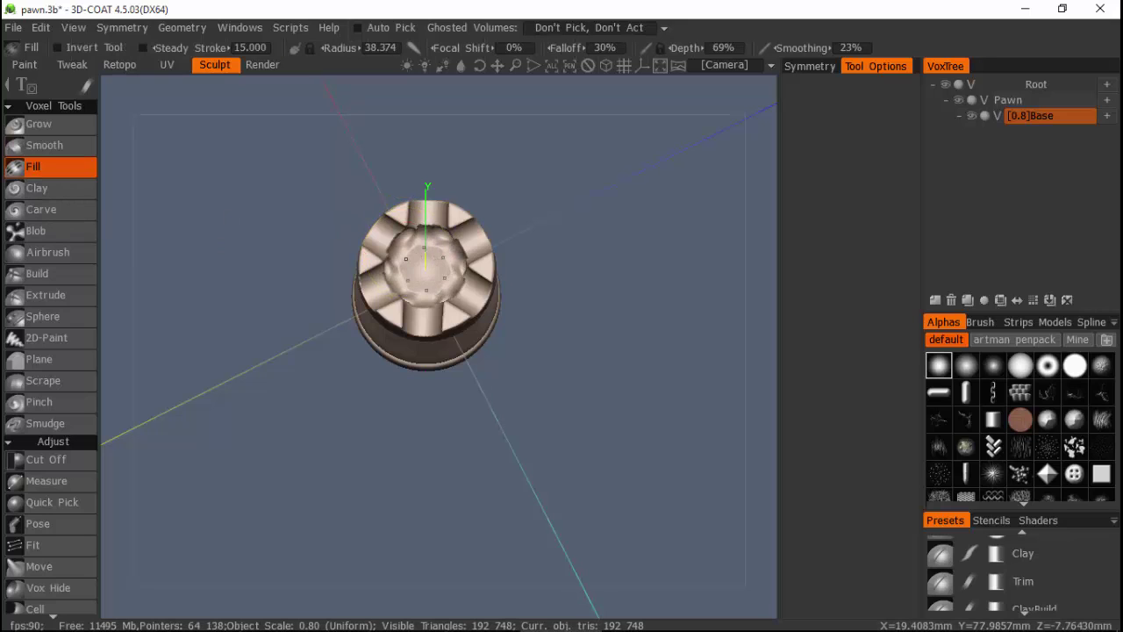
pyautogui.moveTo(419, 253); pyautogui.dragTo(418, 235)
pyautogui.moveTo(625, 443); pyautogui.dragTo(698, 357)
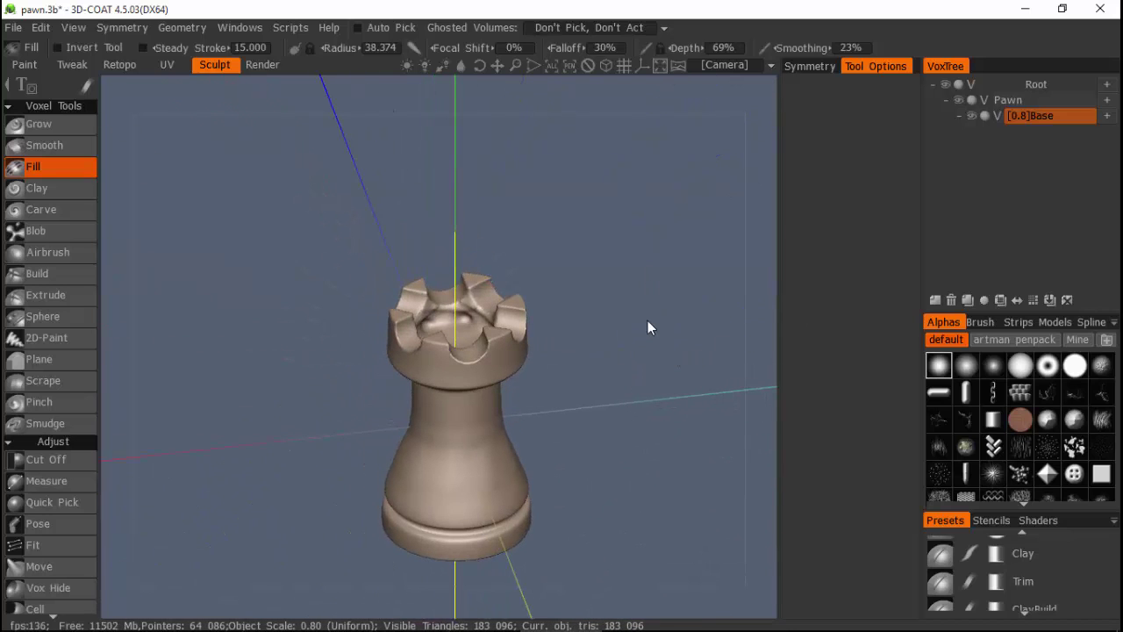
pyautogui.hotkey('ctrl', 'z')
pyautogui.press('shift')
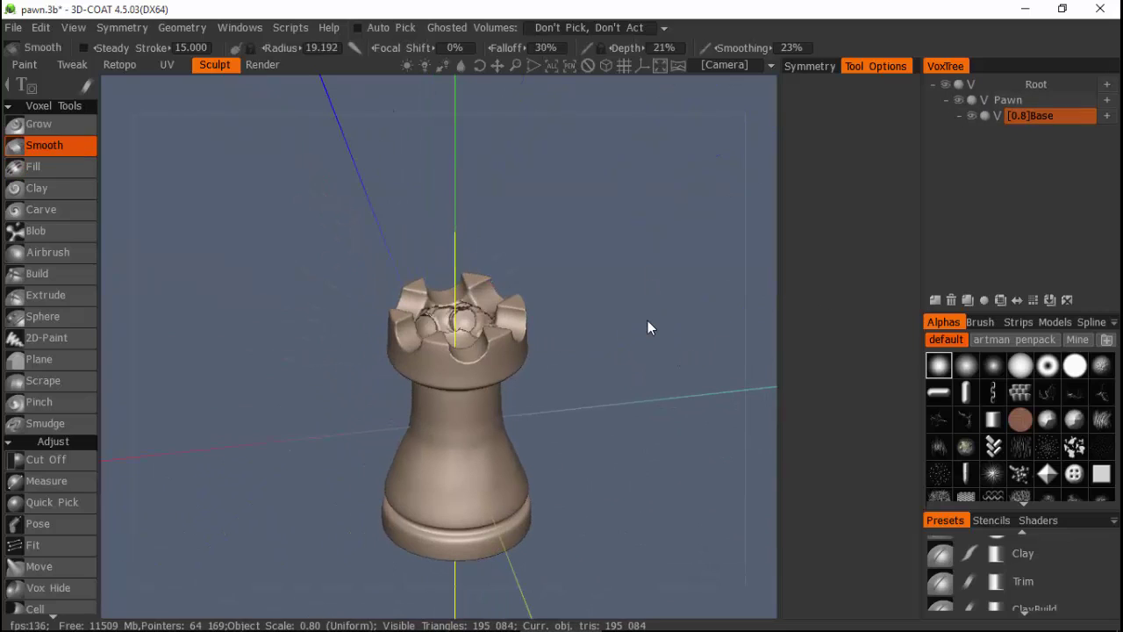
pyautogui.press('c')
pyautogui.hotkey('ctrl', 'z')
pyautogui.hotkey('ctrl', 'z')
pyautogui.hotkey('ctrl', 'z')
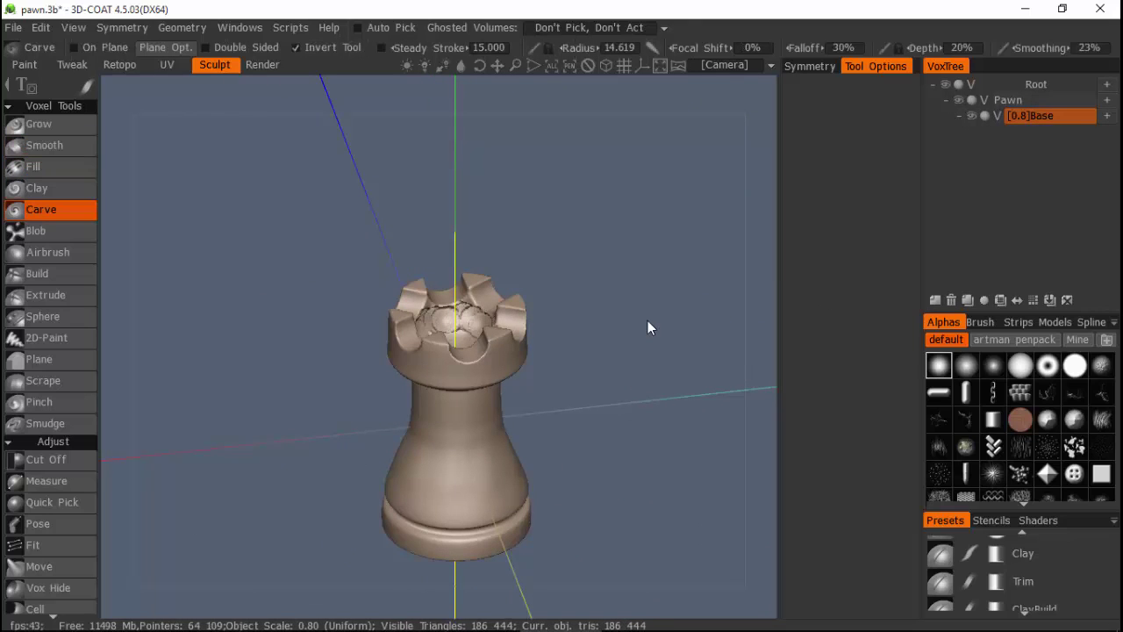
pyautogui.hotkey('ctrl', 'z')
pyautogui.hotkey('ctrl', 'z')
pyautogui.hotkey('ctrl', 'z')
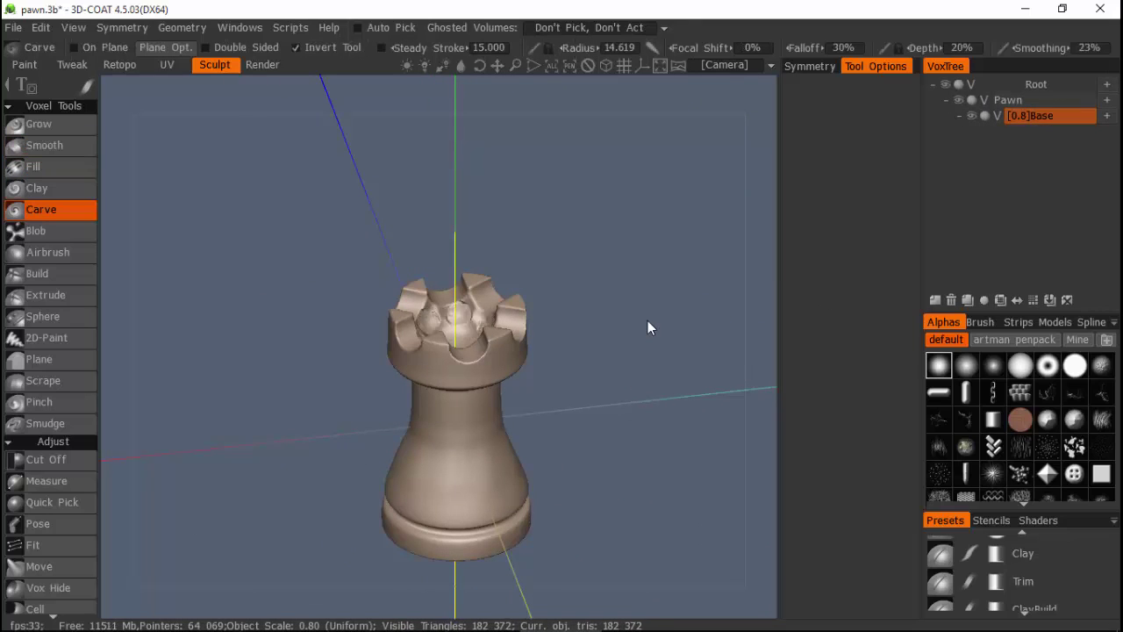
pyautogui.hotkey('ctrl', 'z')
pyautogui.hotkey('ctrl', 'z')
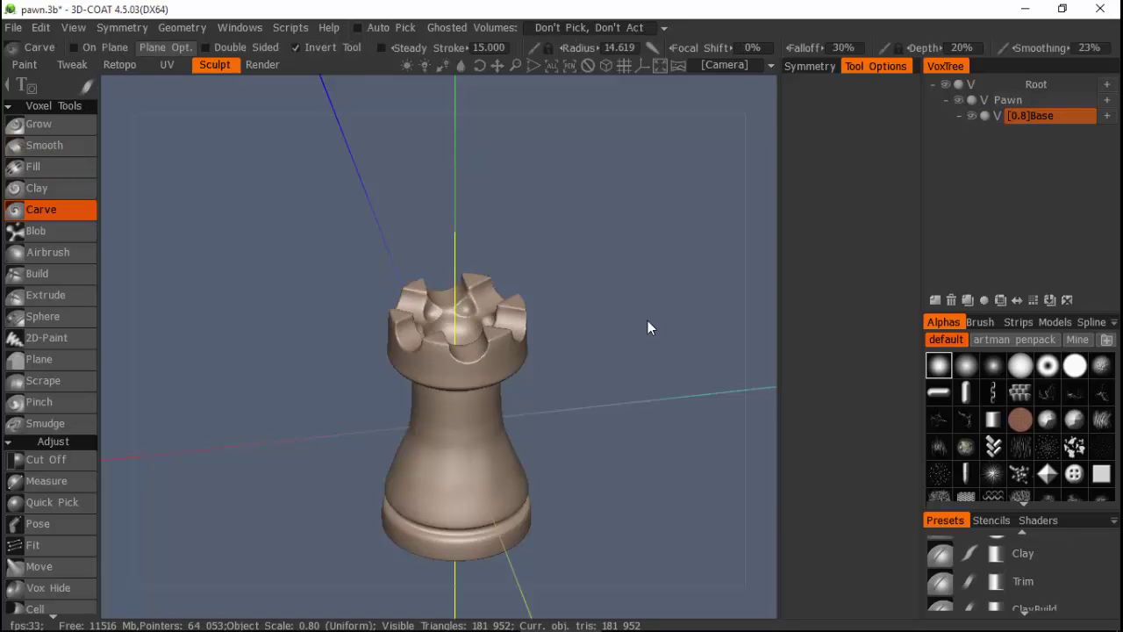
pyautogui.moveTo(628, 304); pyautogui.dragTo(639, 283)
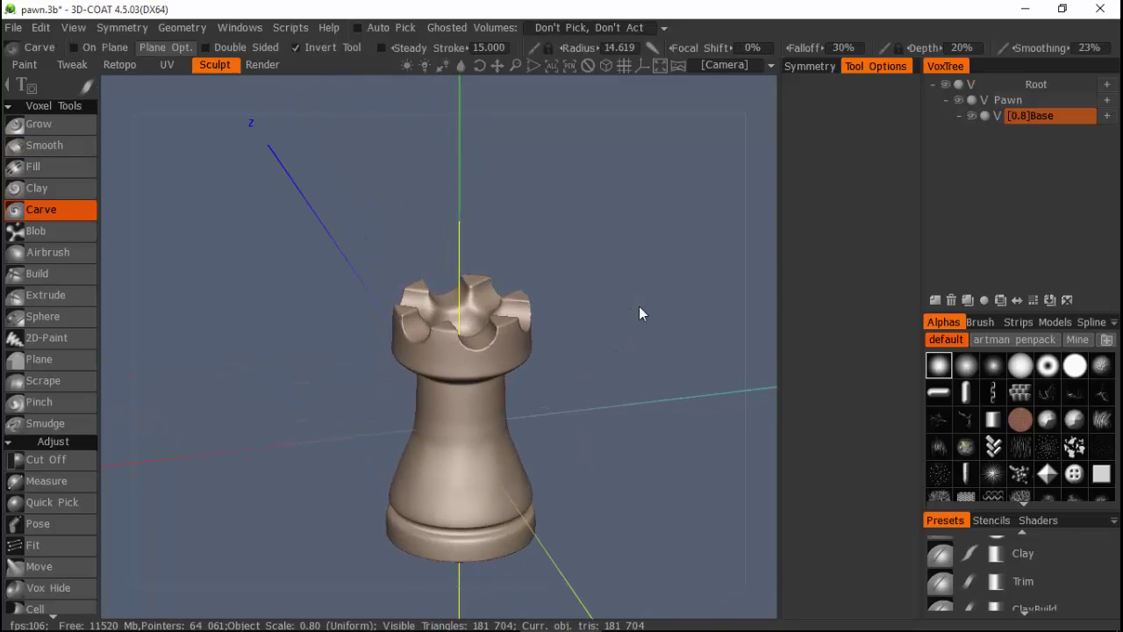
pyautogui.moveTo(635, 457); pyautogui.dragTo(562, 442)
# In front view, pose-select the rook's crenellated top and raise it slightly along Y.
pyautogui.press('KP_1')
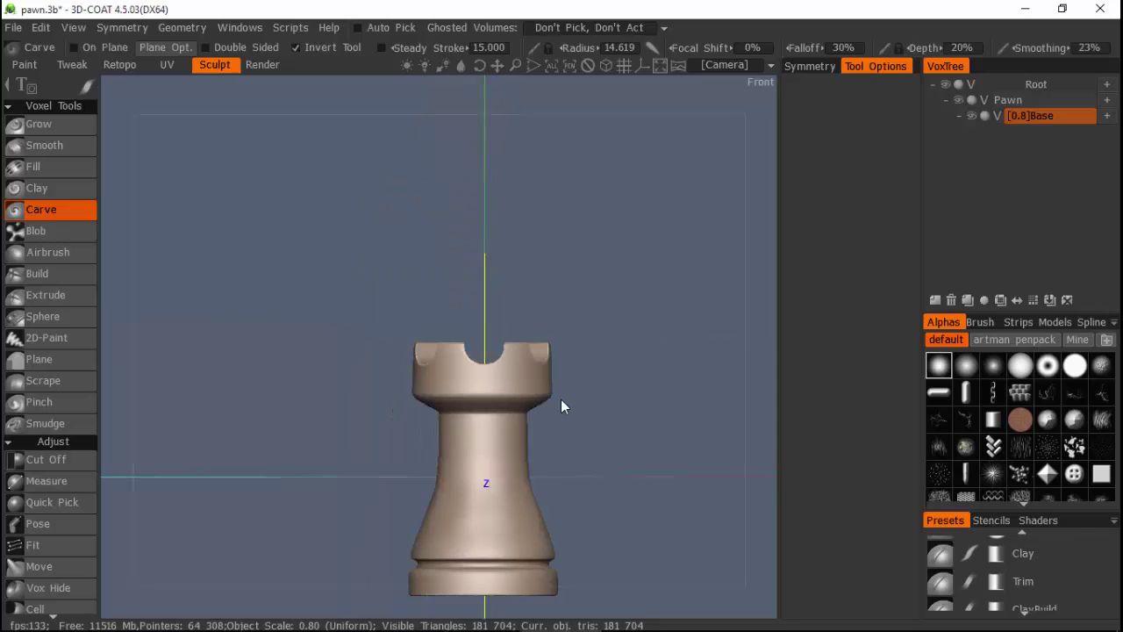
pyautogui.click(46, 521)
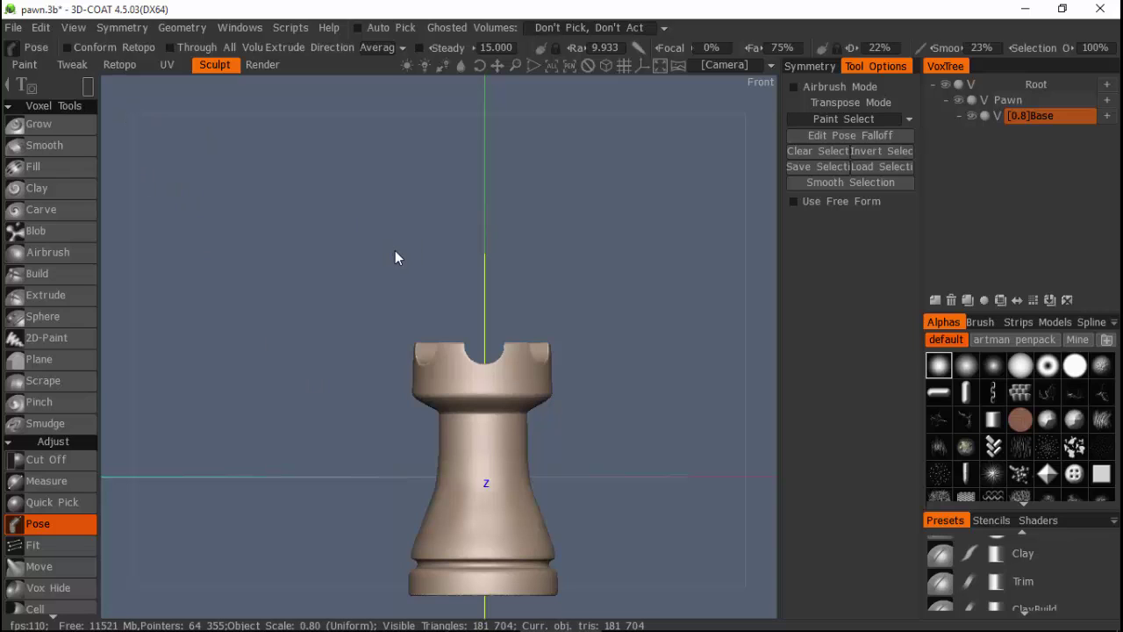
pyautogui.moveTo(360, 278); pyautogui.dragTo(599, 383)
pyautogui.click(858, 390)
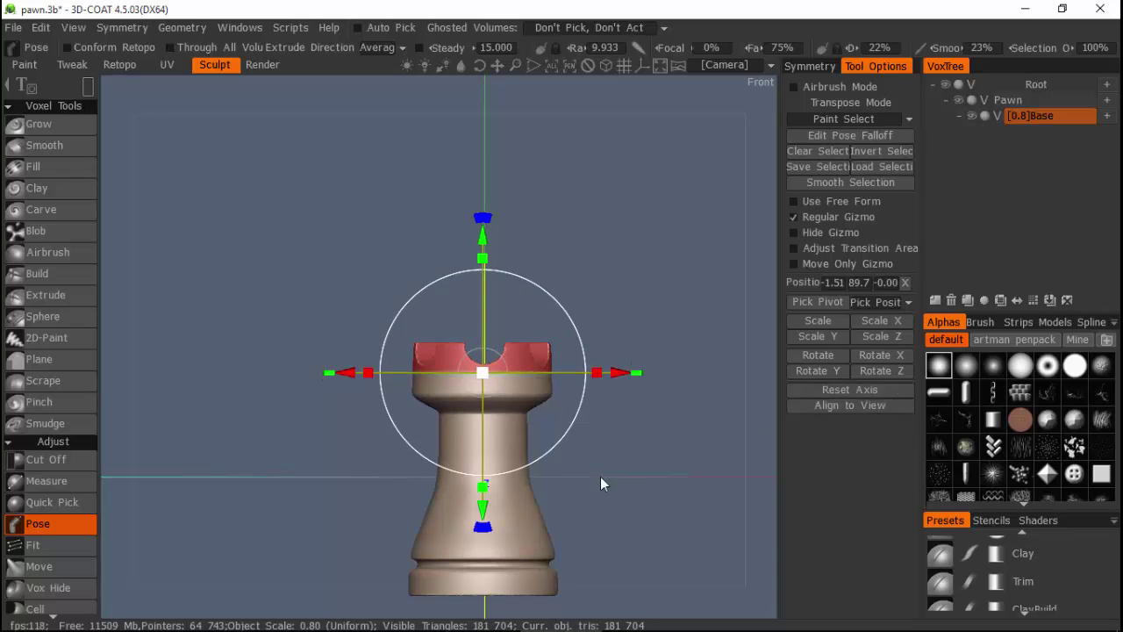
pyautogui.moveTo(483, 506); pyautogui.dragTo(484, 485)
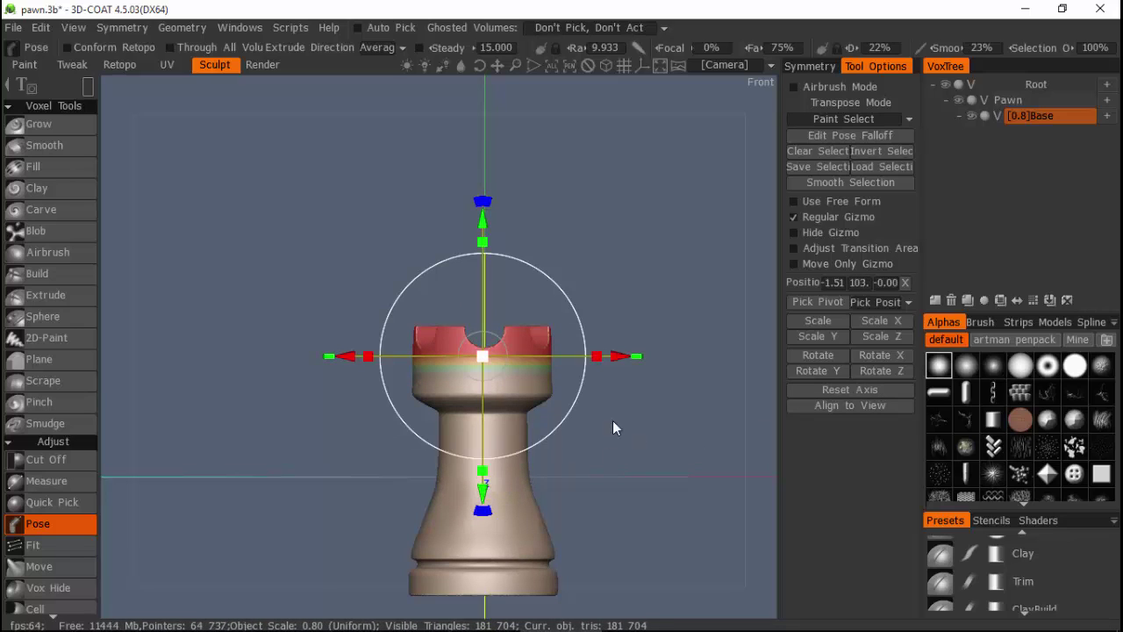
# Reselect the top band and raise it further so the merlons stand taller.
pyautogui.click(55, 483)
pyautogui.click(43, 527)
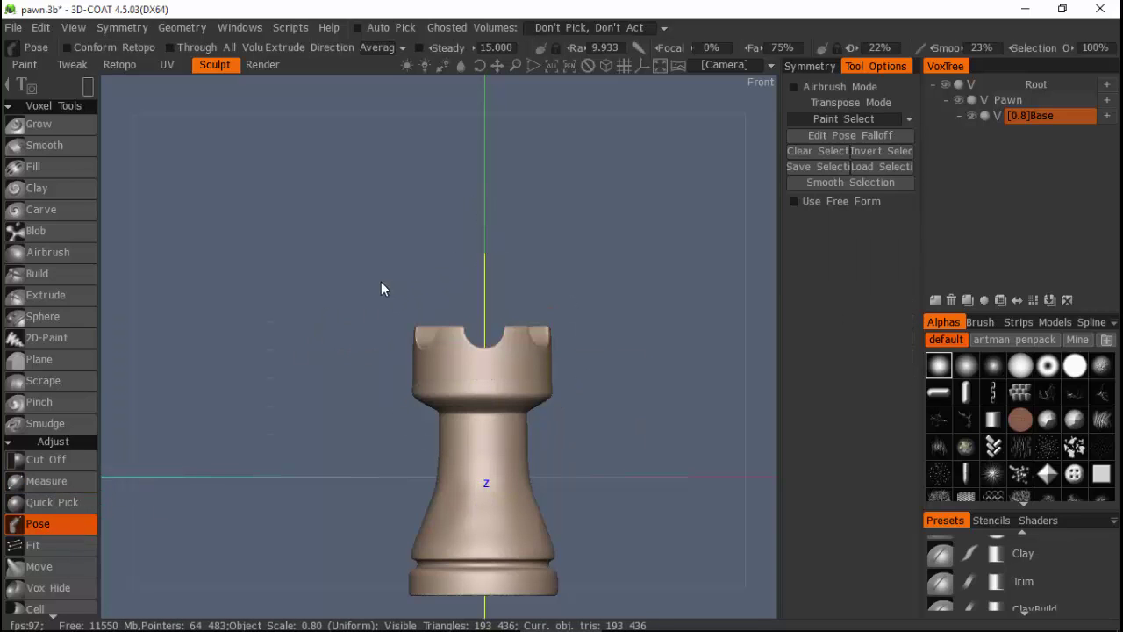
pyautogui.moveTo(368, 280); pyautogui.dragTo(581, 340)
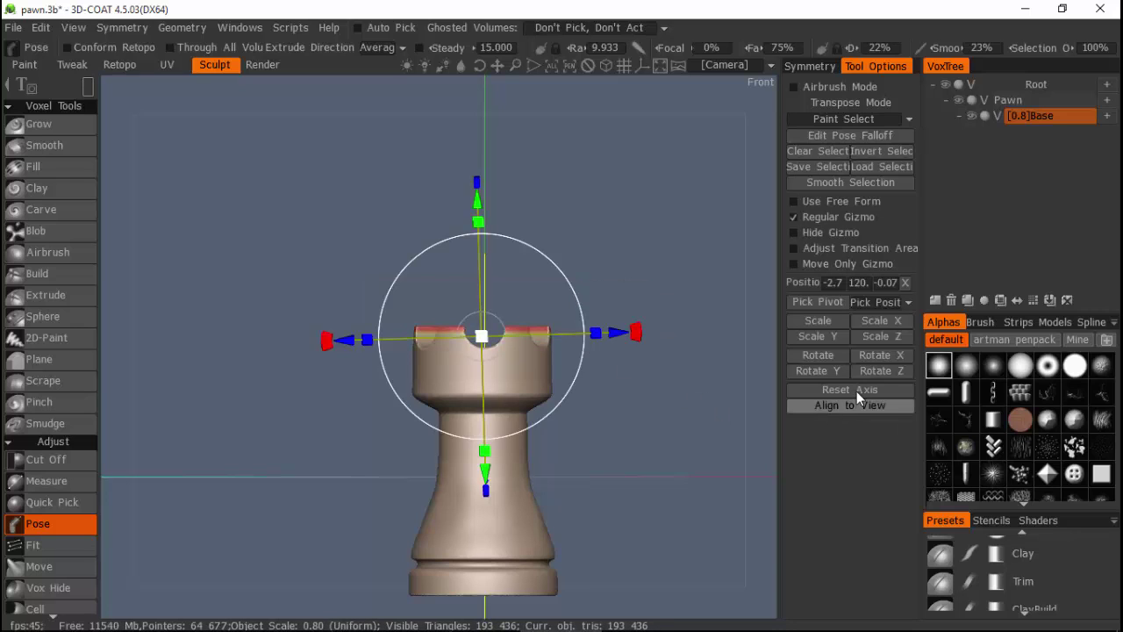
pyautogui.click(835, 401)
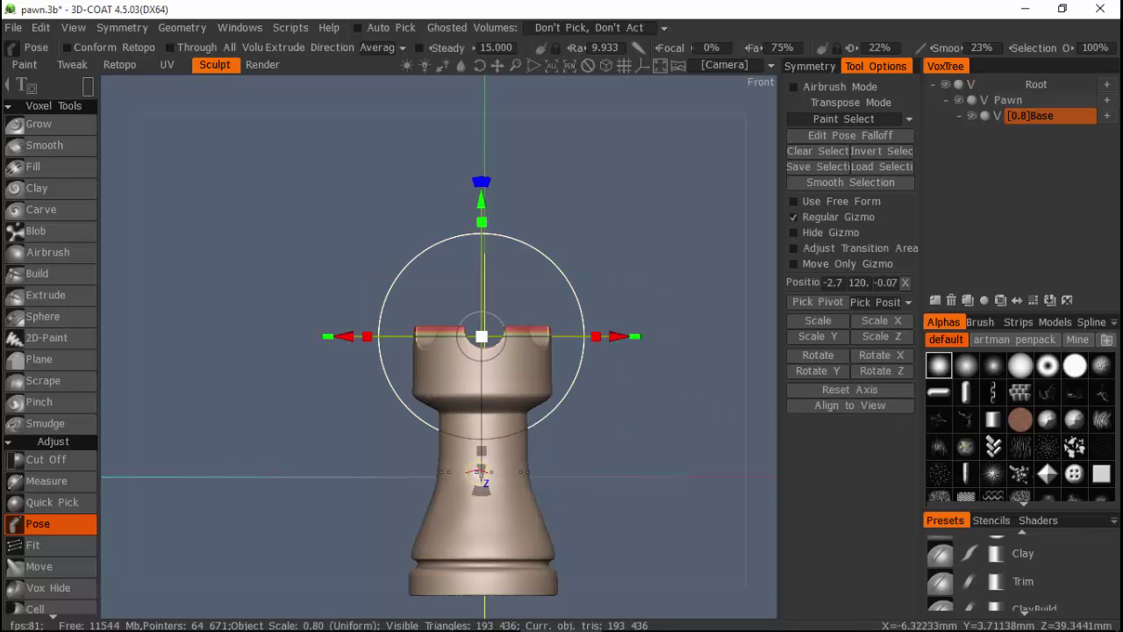
pyautogui.moveTo(479, 470); pyautogui.dragTo(480, 452)
pyautogui.moveTo(761, 338); pyautogui.dragTo(725, 343)
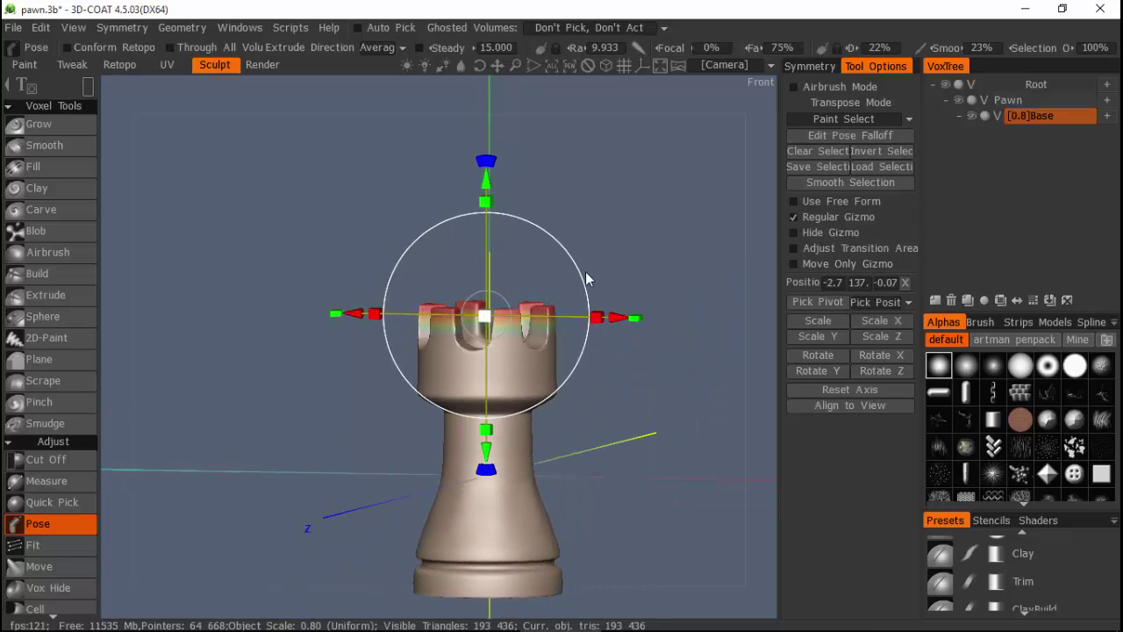
# Clear the old pose selection and rectangle-select the narrow neck band just below the crown.
pyautogui.moveTo(587, 275); pyautogui.dragTo(587, 276, button='middle')
pyautogui.moveTo(666, 228); pyautogui.dragTo(632, 323, button='middle')
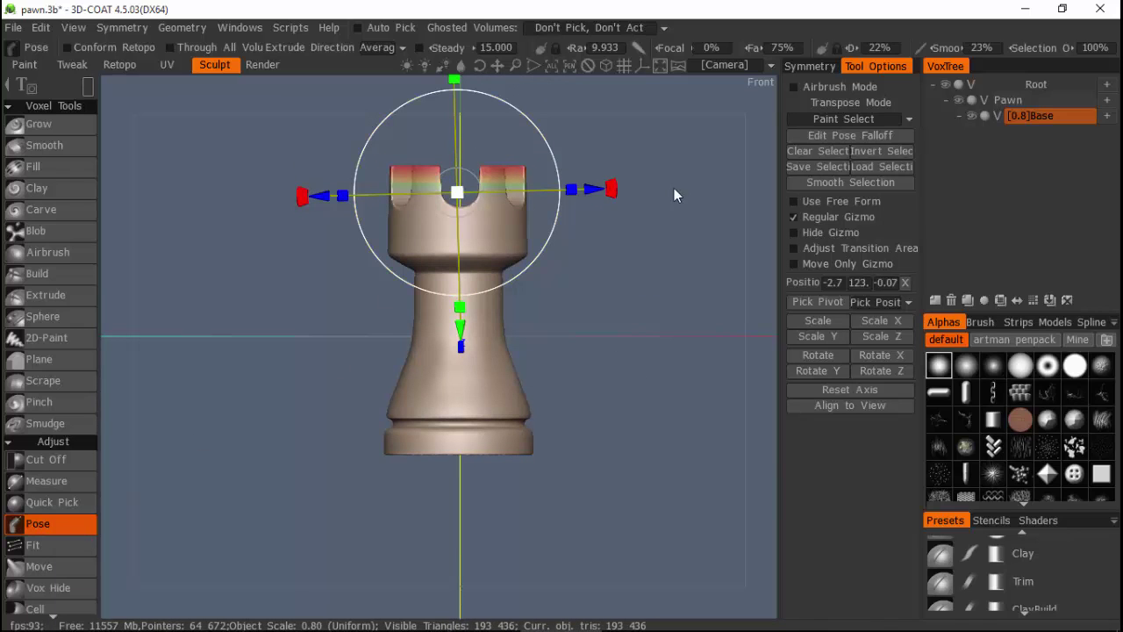
pyautogui.click(251, 416)
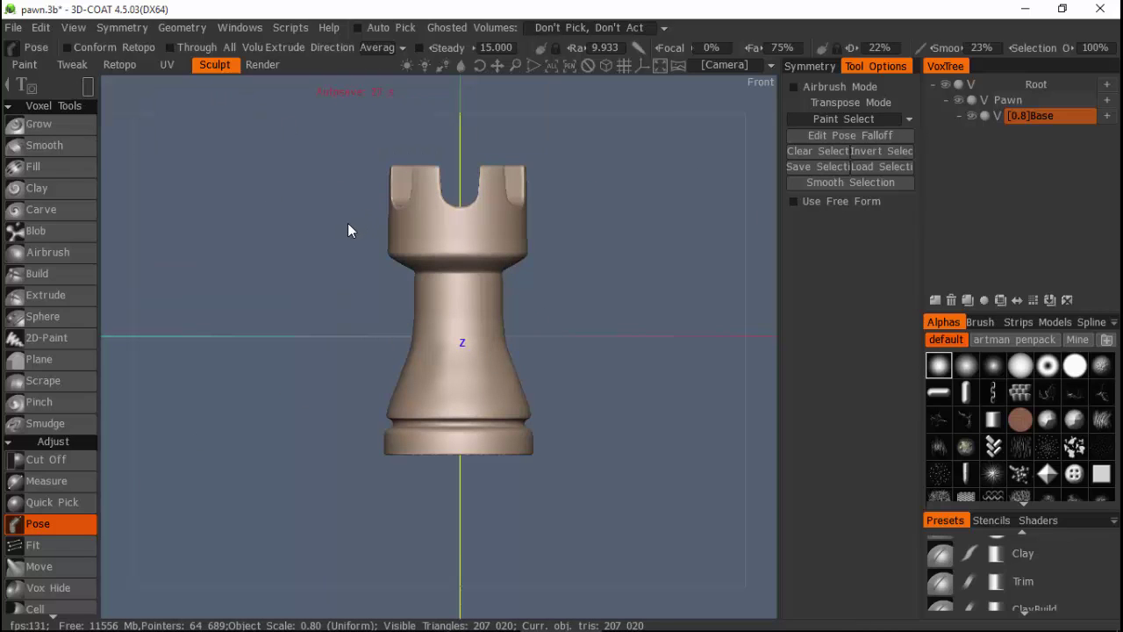
pyautogui.moveTo(349, 224); pyautogui.dragTo(561, 236)
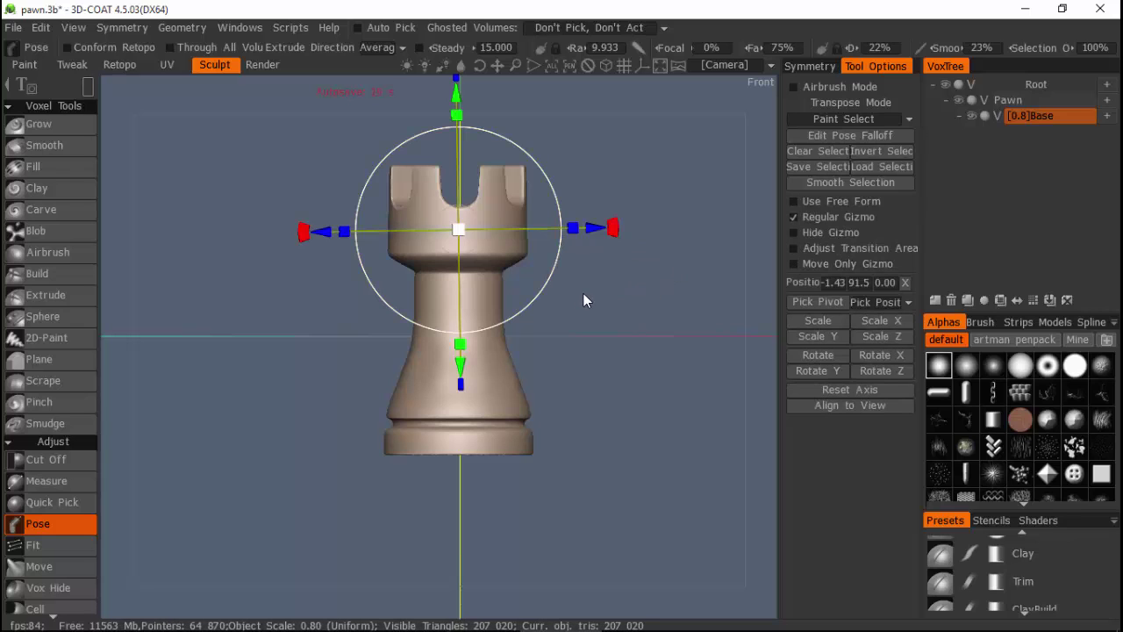
pyautogui.click(536, 313)
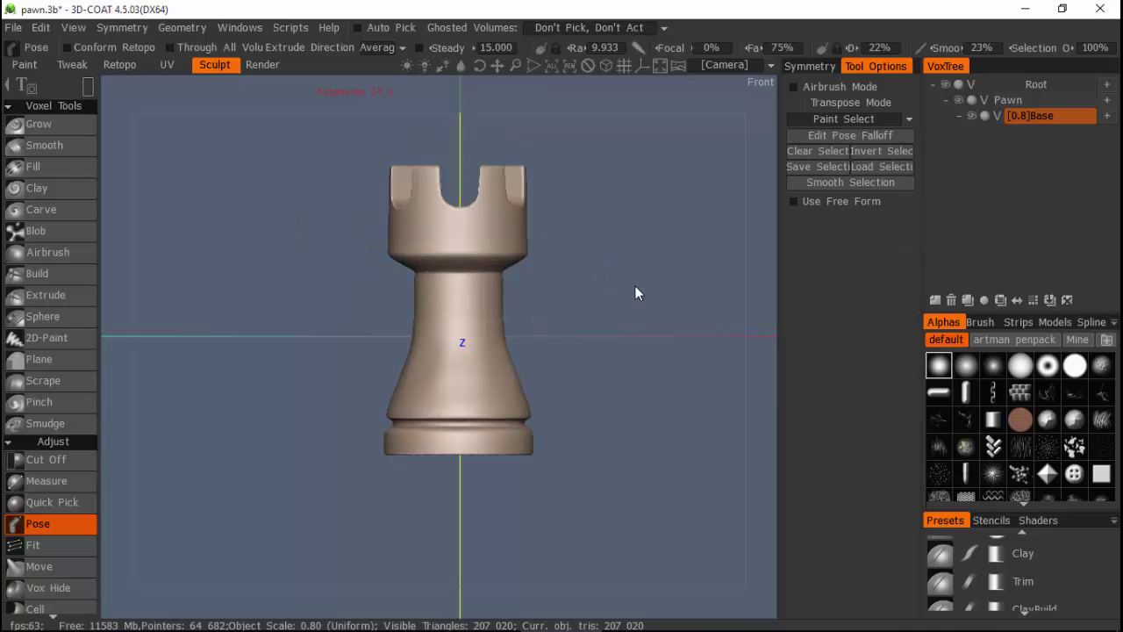
pyautogui.moveTo(600, 298); pyautogui.dragTo(602, 355, button='middle')
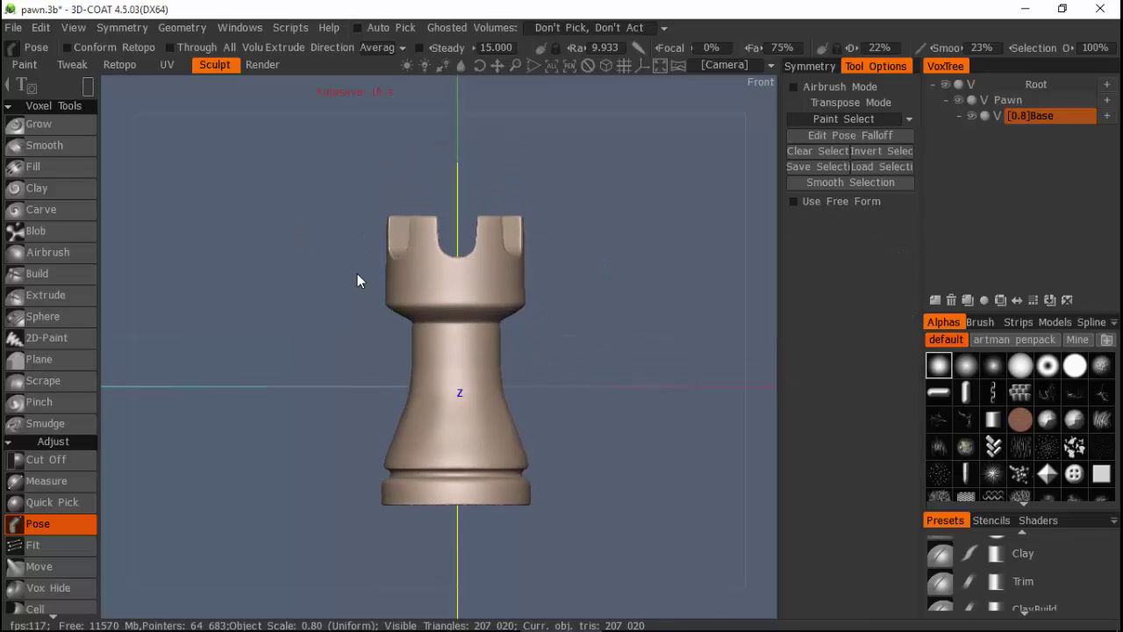
pyautogui.moveTo(367, 263); pyautogui.dragTo(545, 296)
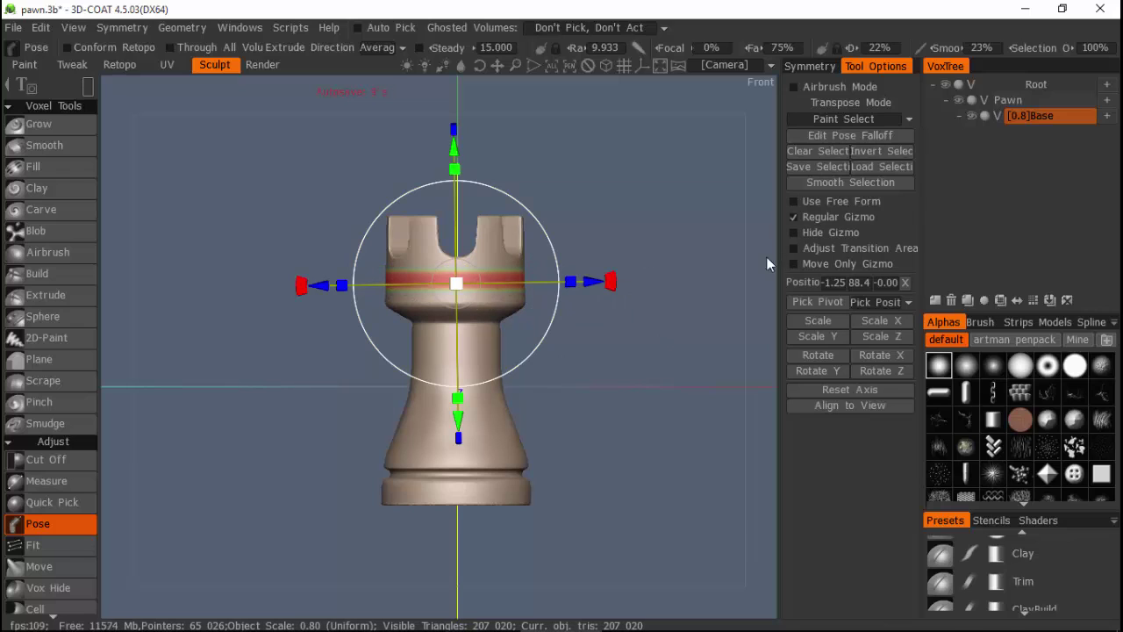
# Reset the gizmo axes, nudge the neck band vertically into a recessed collar, then deselect.
pyautogui.click(872, 390)
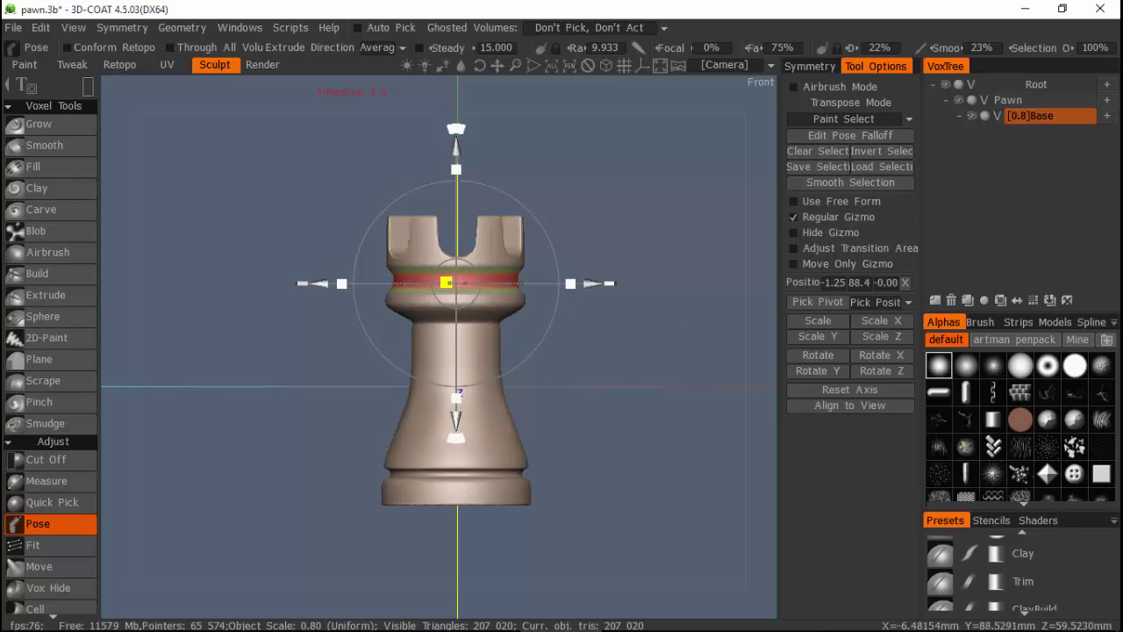
pyautogui.hotkey('ctrl', 'z')
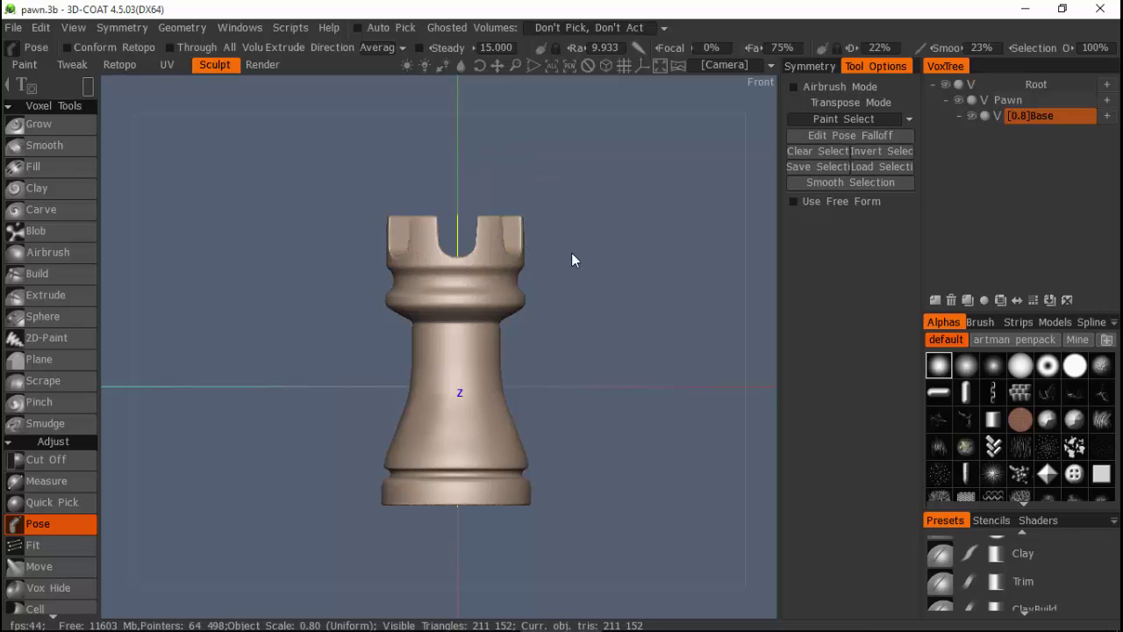
pyautogui.hotkey('ctrl', 'y')
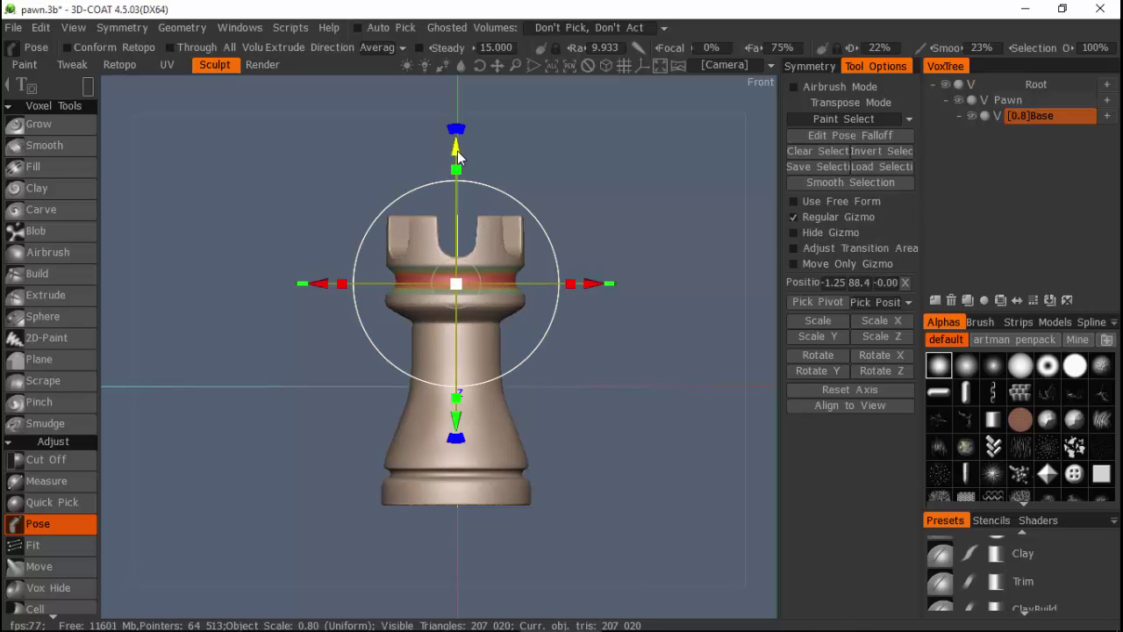
pyautogui.moveTo(457, 151); pyautogui.dragTo(458, 155)
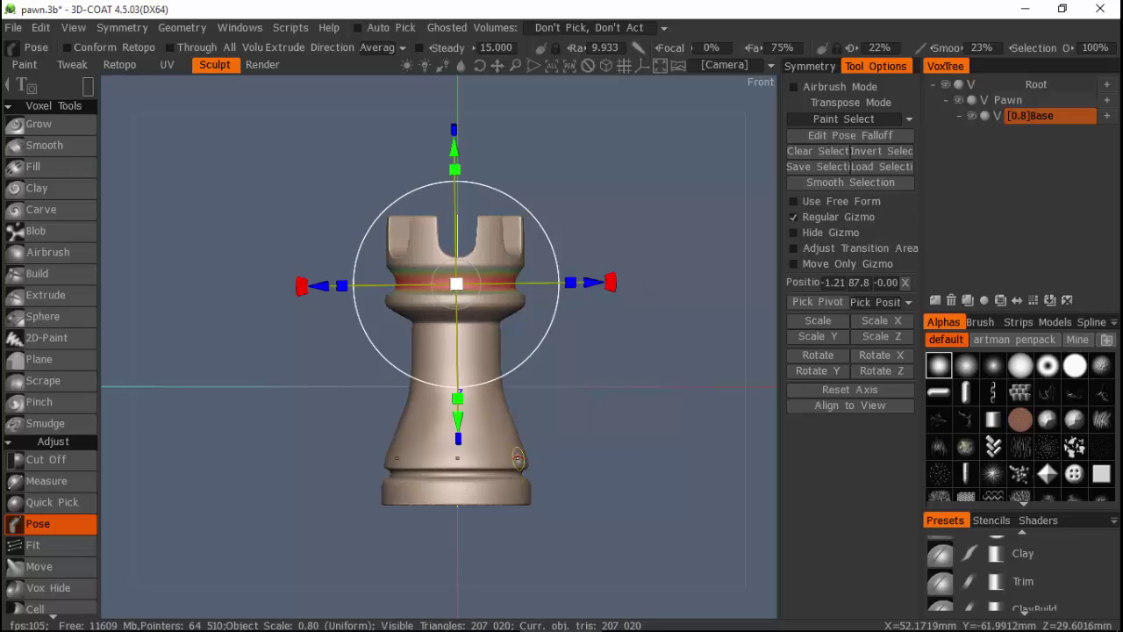
pyautogui.click(610, 373)
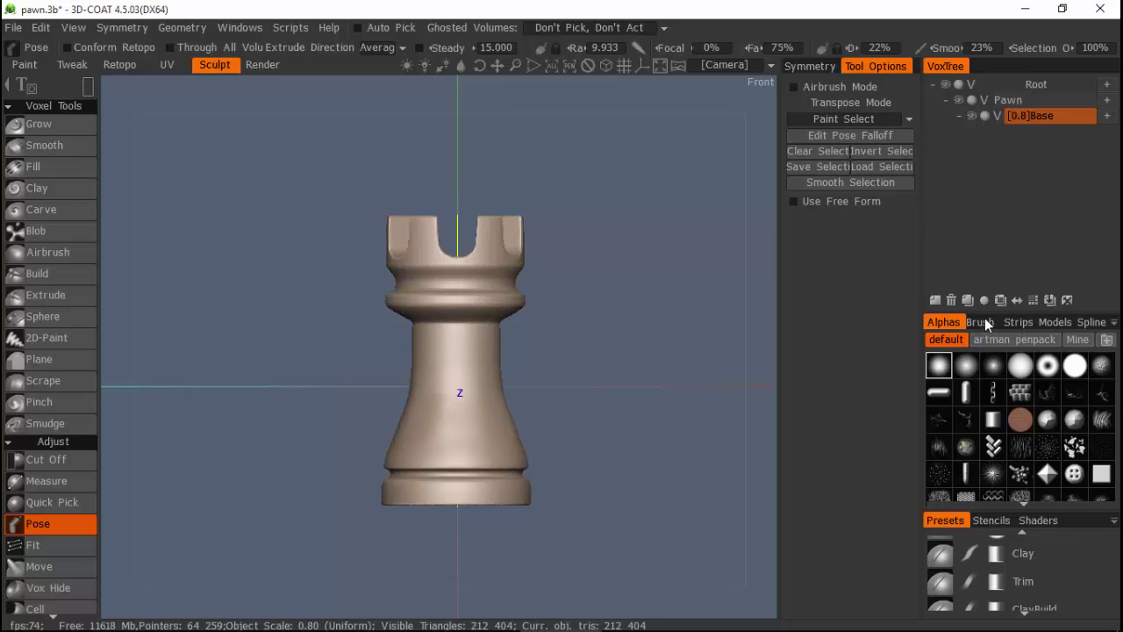
# Pick the cracked-cell stencil from the Stencils library and scale it down.
pyautogui.click(992, 520)
pyautogui.scroll(-1, 1028, 443)
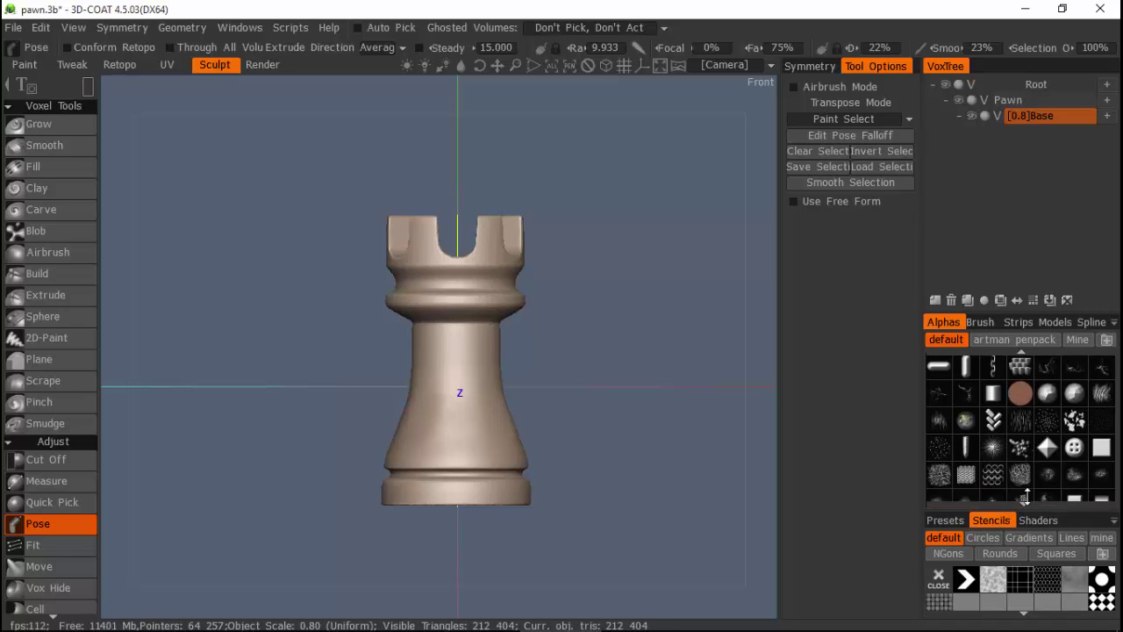
pyautogui.moveTo(1026, 491); pyautogui.dragTo(1027, 388)
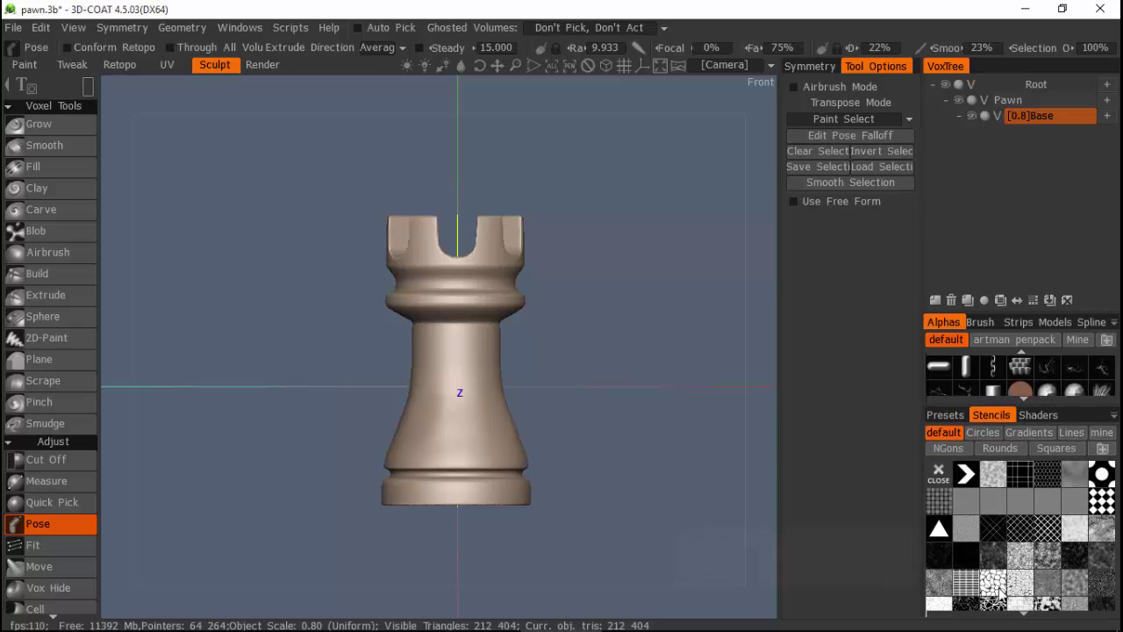
pyautogui.click(1002, 593)
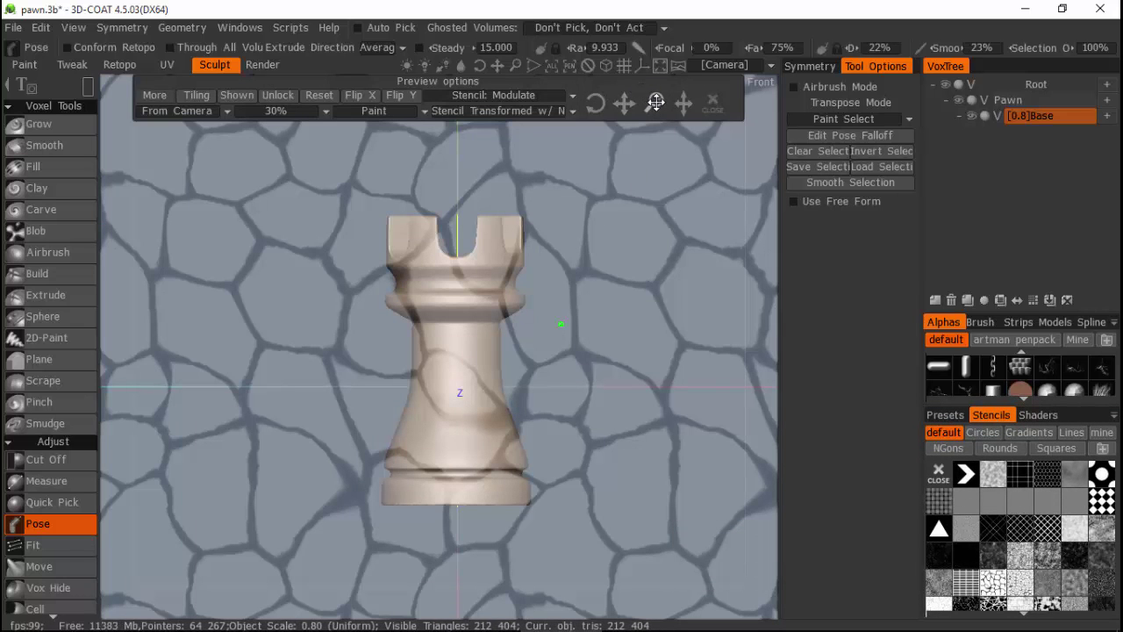
pyautogui.moveTo(656, 101)
pyautogui.mouseDown()
pyautogui.moveTo(668, 98)
pyautogui.moveTo(653, 104)
pyautogui.mouseUp()
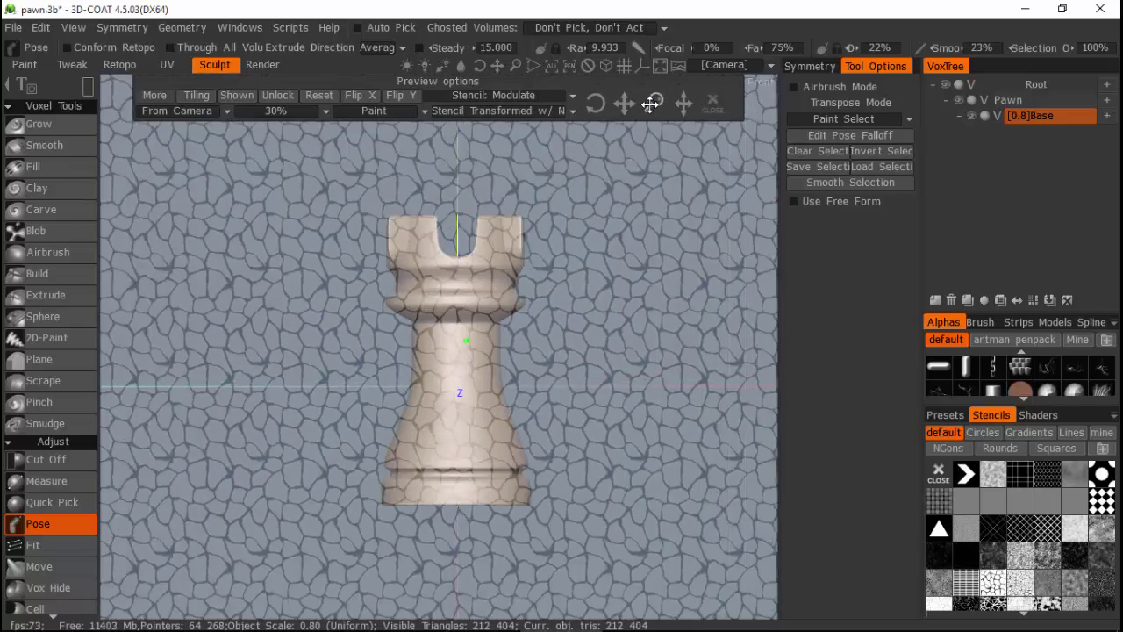
pyautogui.moveTo(650, 103); pyautogui.dragTo(651, 104)
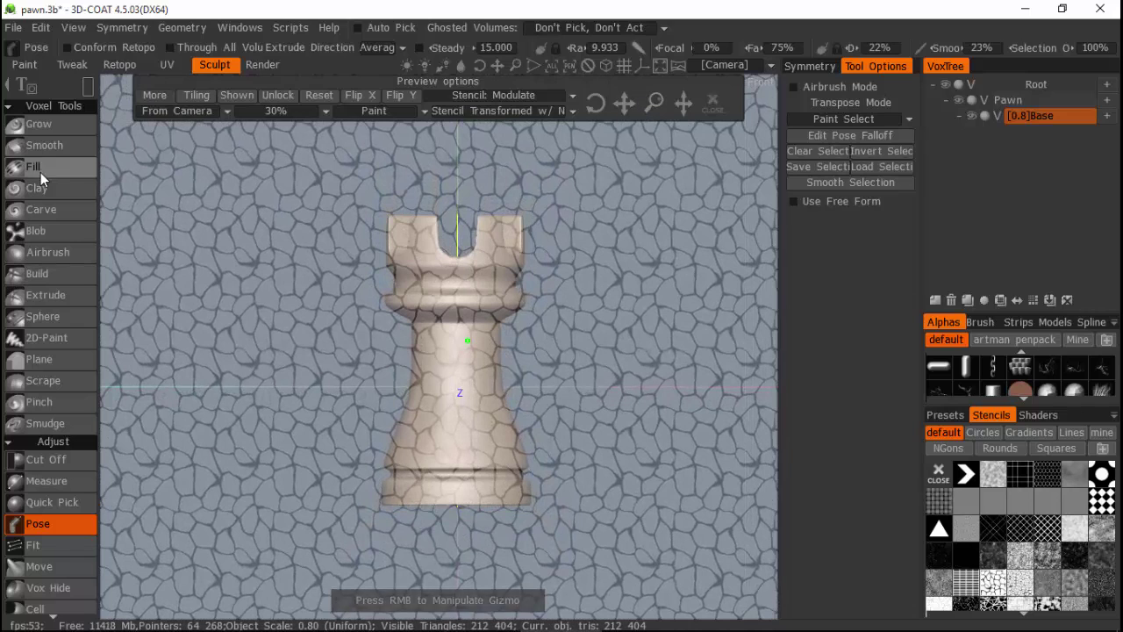
# Airbrush the cracked pattern onto the rook's body with a Rectangle Lasso stroke, then hide the stencil preview.
pyautogui.click(46, 251)
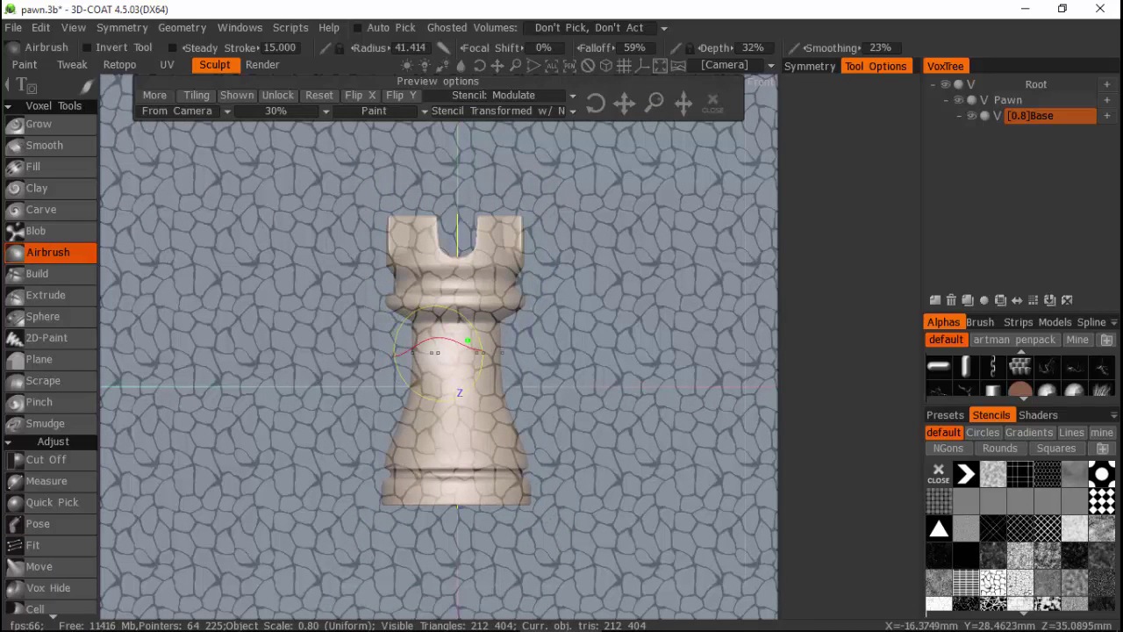
pyautogui.rightClick(436, 351)
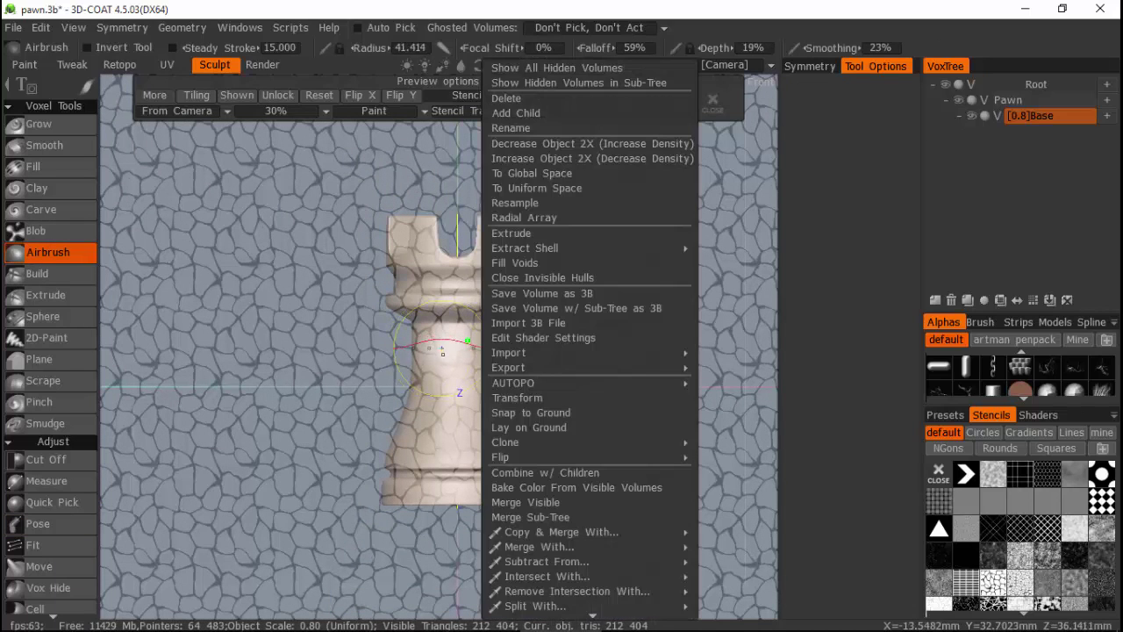
pyautogui.moveTo(86, 89)
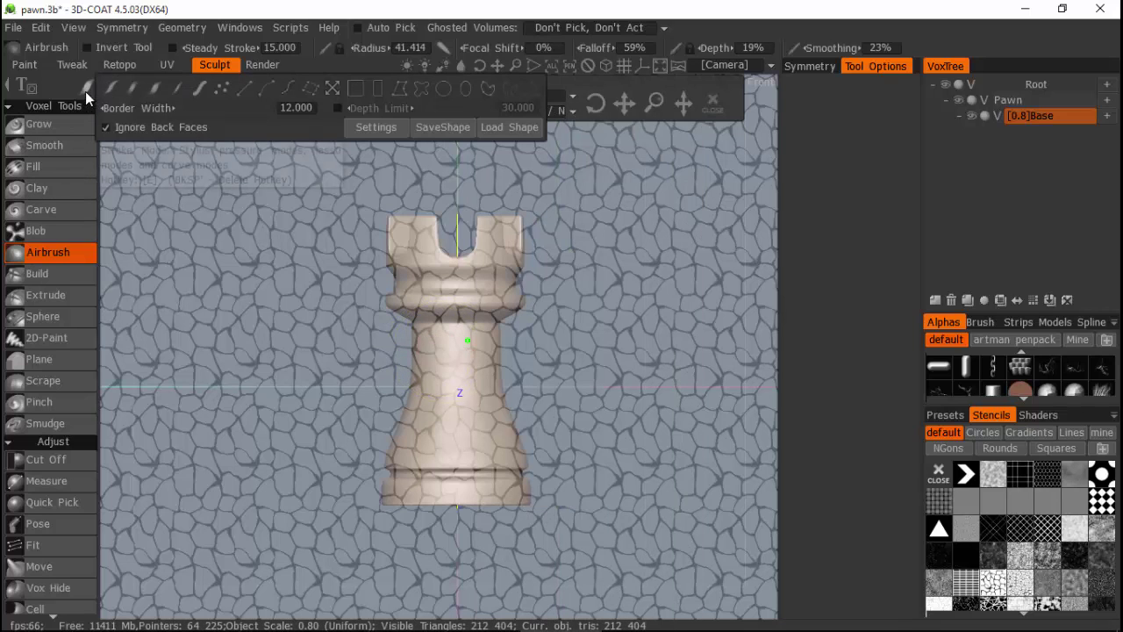
pyautogui.click(376, 92)
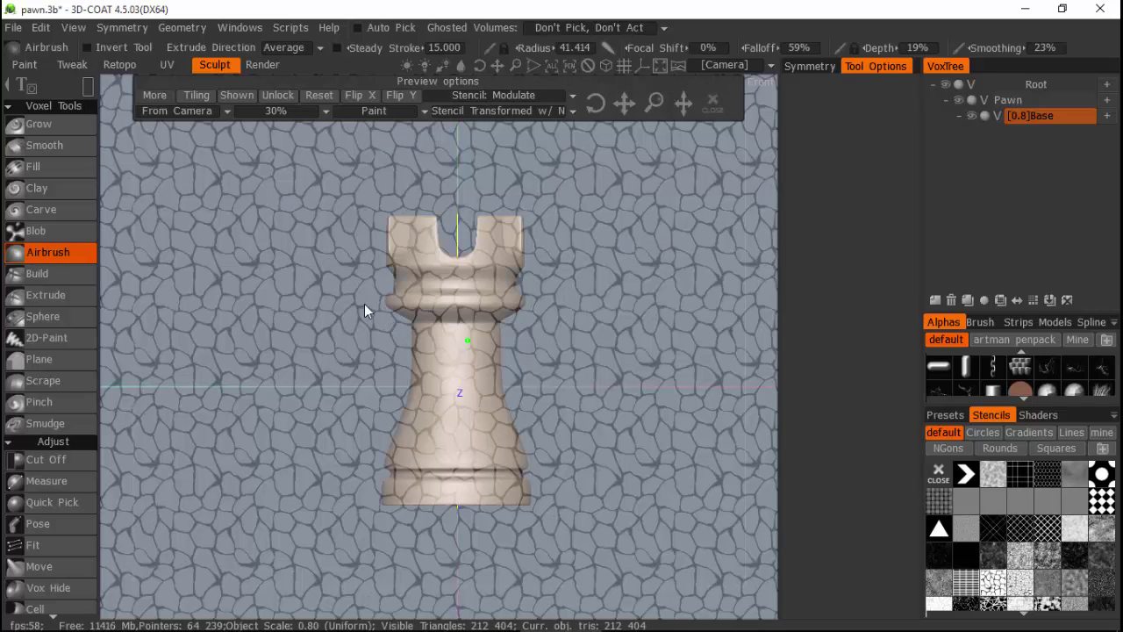
pyautogui.moveTo(359, 307)
pyautogui.mouseDown()
pyautogui.moveTo(556, 347)
pyautogui.moveTo(549, 467)
pyautogui.mouseUp()
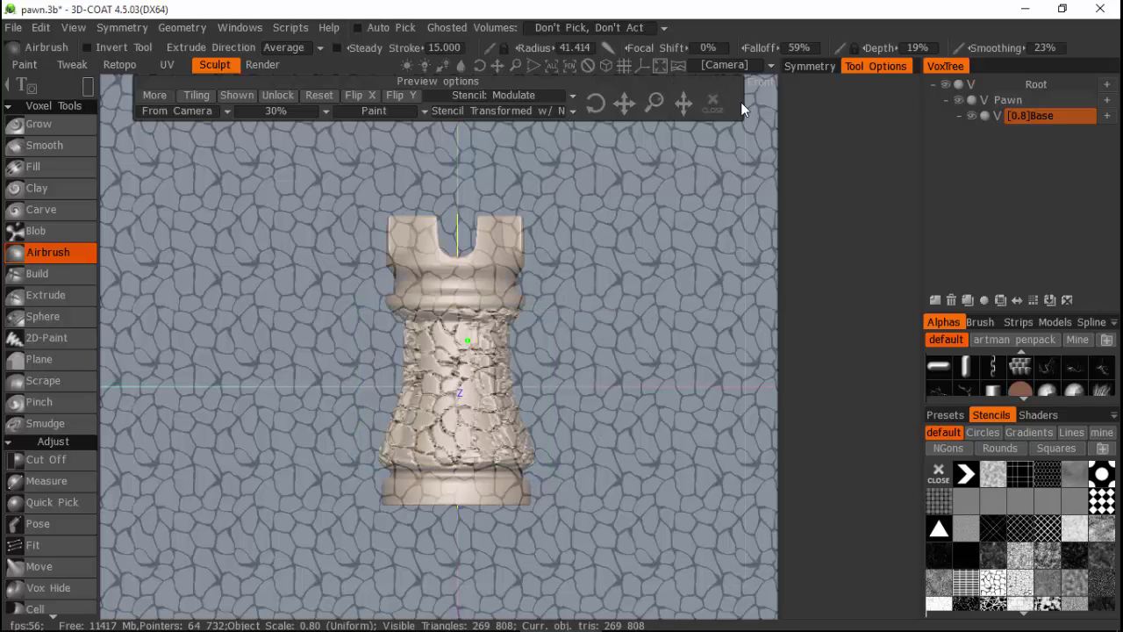
pyautogui.click(710, 101)
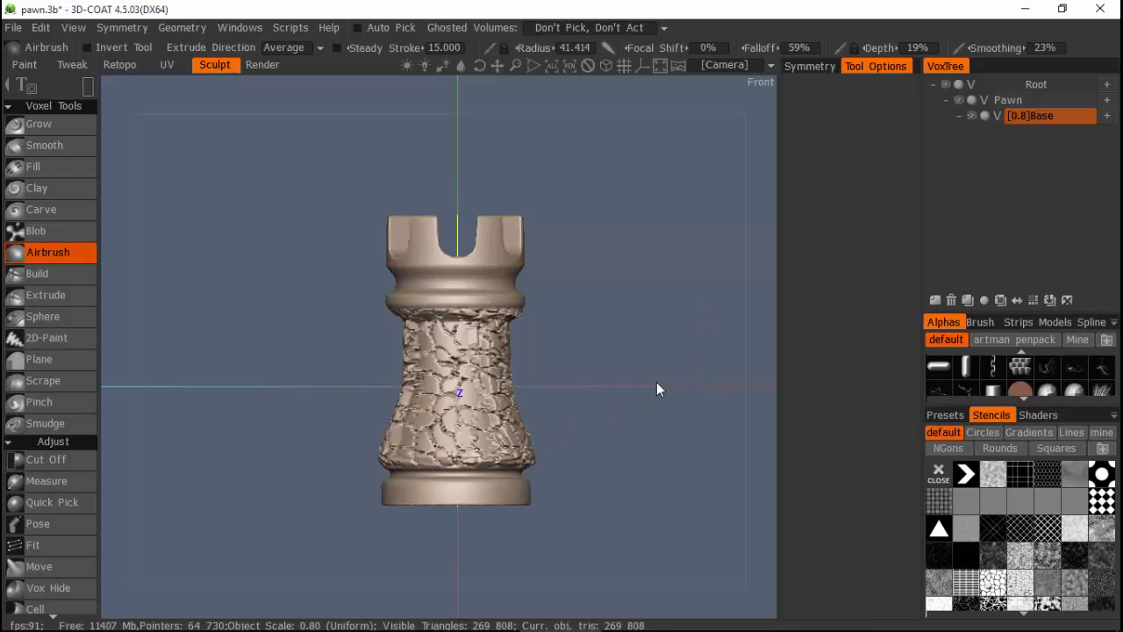
# Undo the cracked texture, double the voxel resolution with Res+, and reselect the cracked stencil.
pyautogui.hotkey('ctrl', 'z')
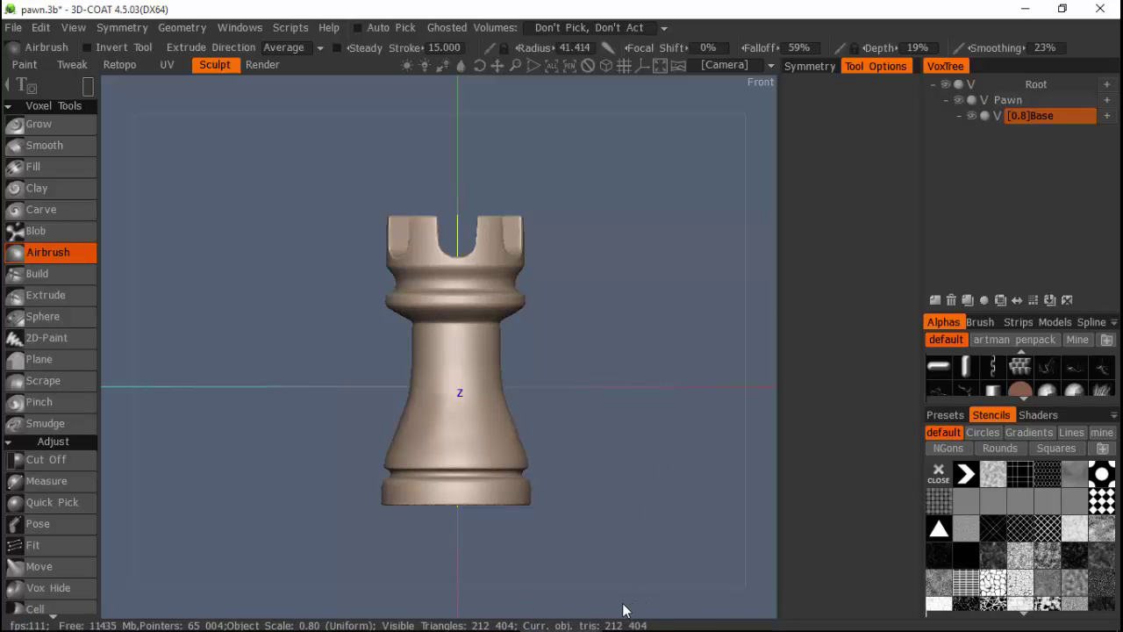
pyautogui.click(1037, 302)
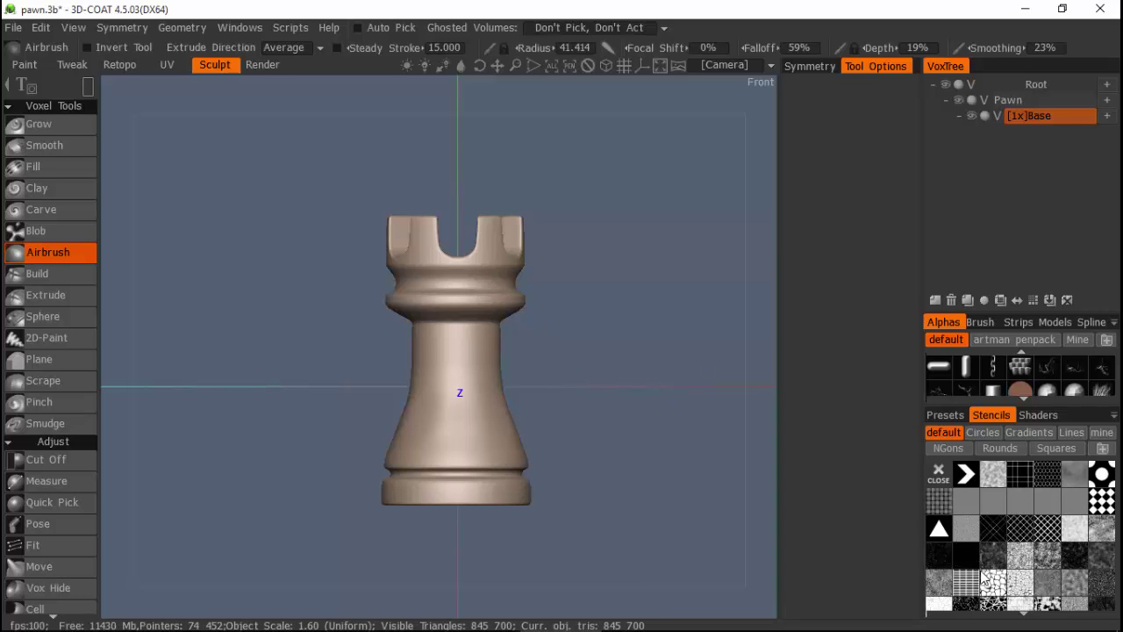
pyautogui.click(985, 581)
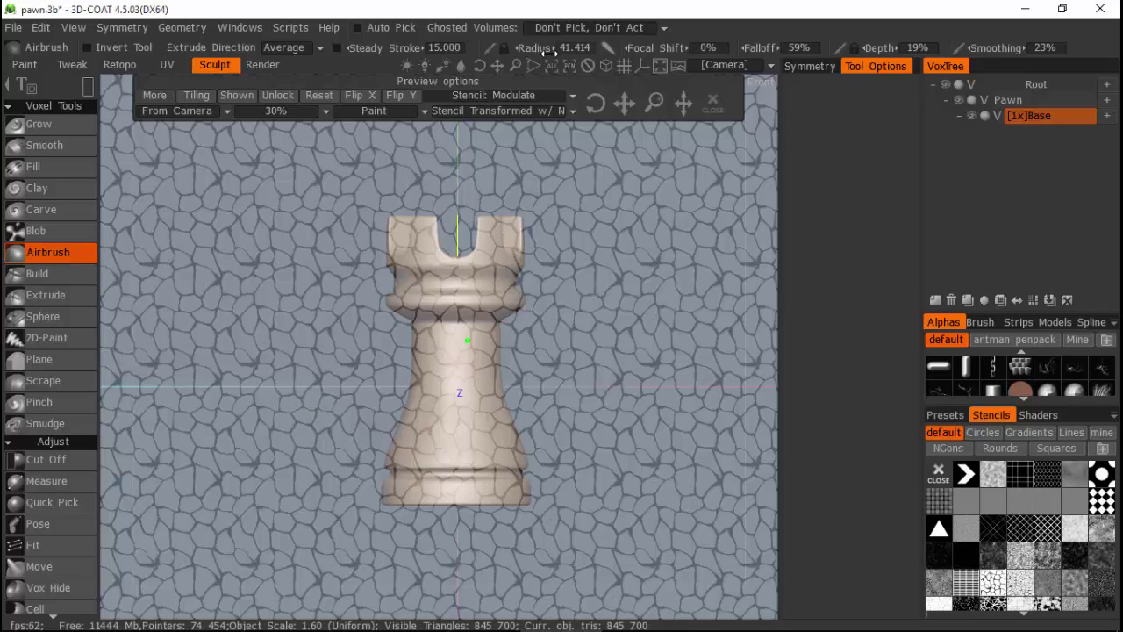
# Set brush radius to 10 and stamp the cracked pattern over the rook's body.
pyautogui.click(582, 50)
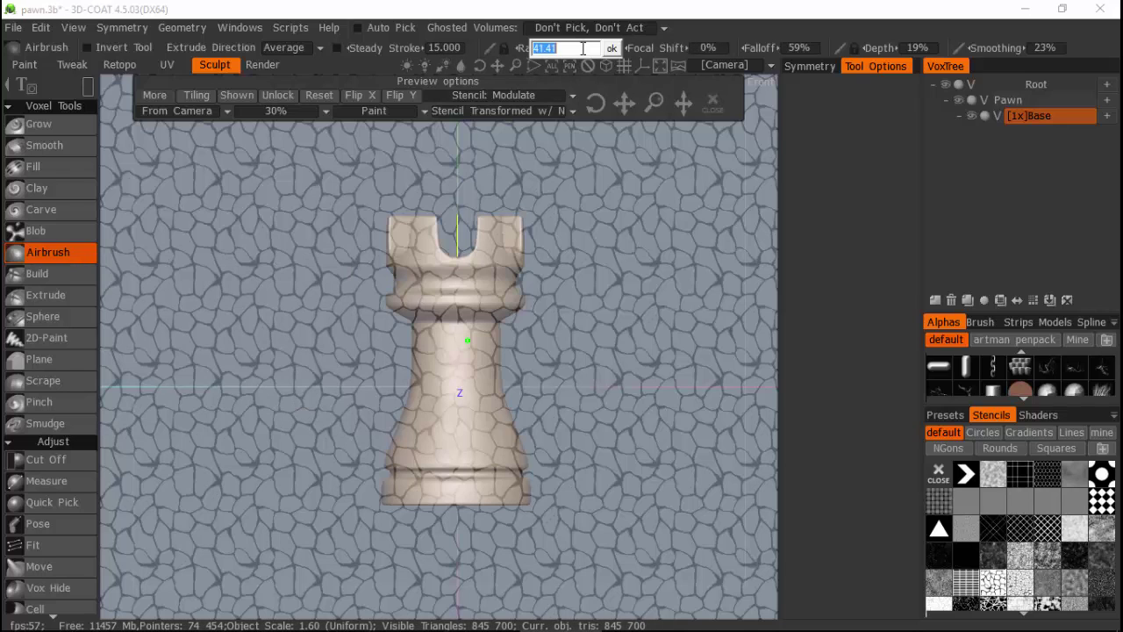
pyautogui.write('10')
pyautogui.click(611, 48)
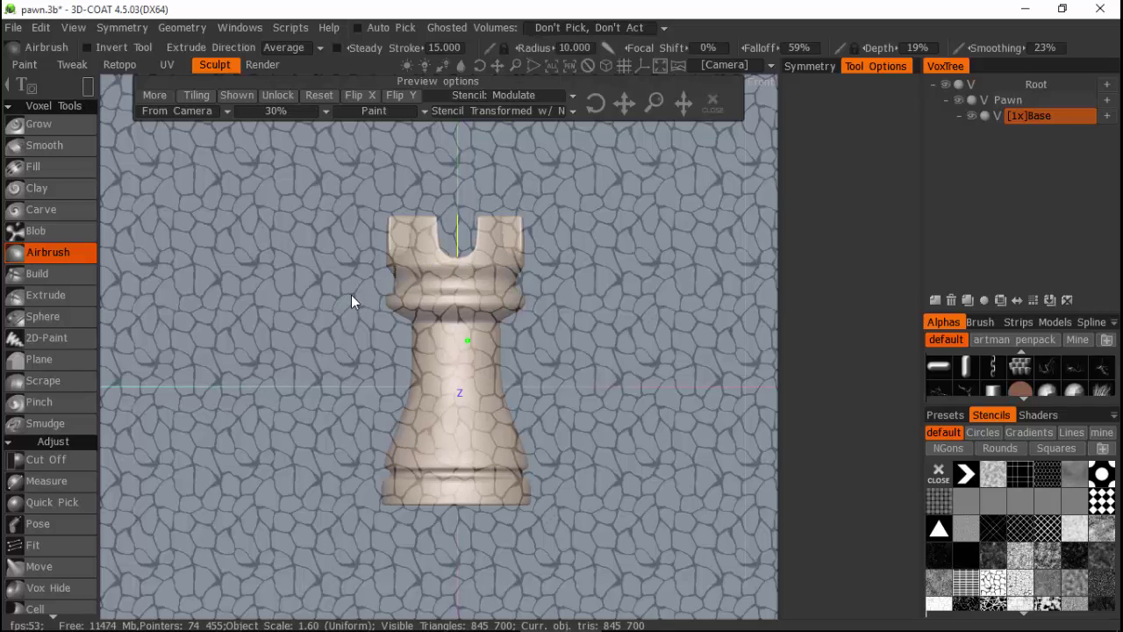
pyautogui.moveTo(336, 296); pyautogui.dragTo(569, 464)
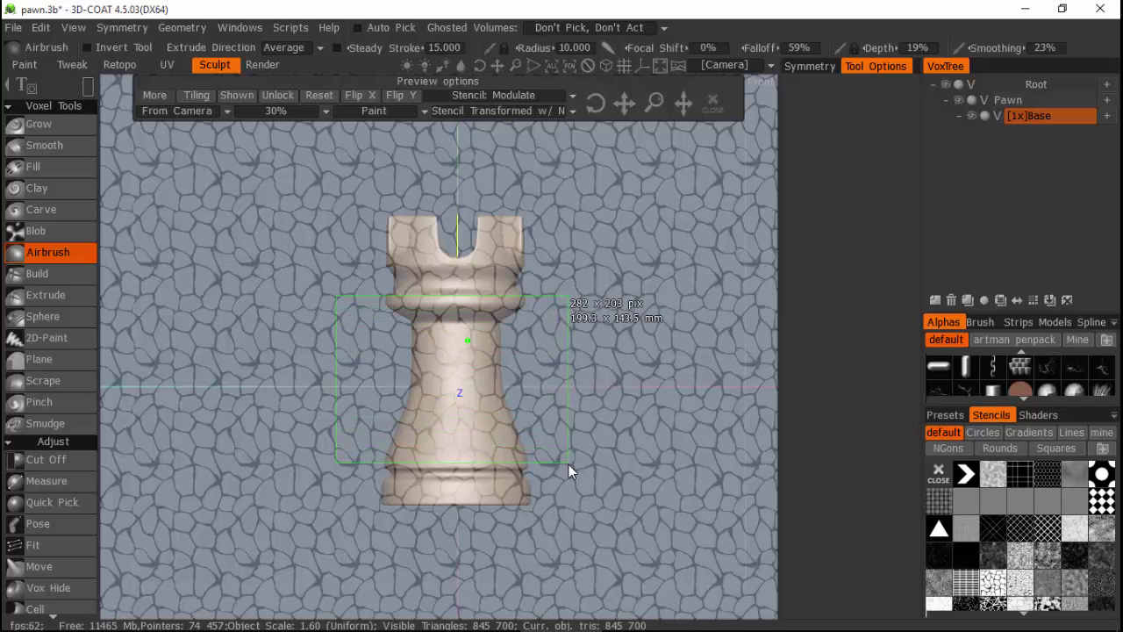
pyautogui.click(689, 346)
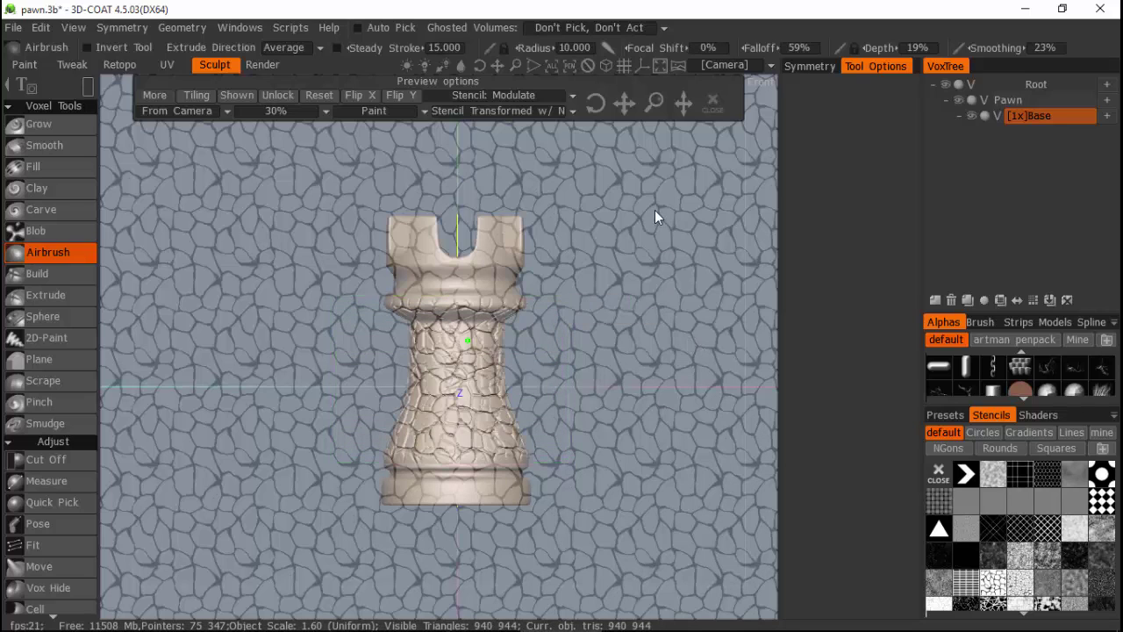
pyautogui.click(713, 103)
pyautogui.moveTo(761, 312); pyautogui.dragTo(660, 351, button='right')
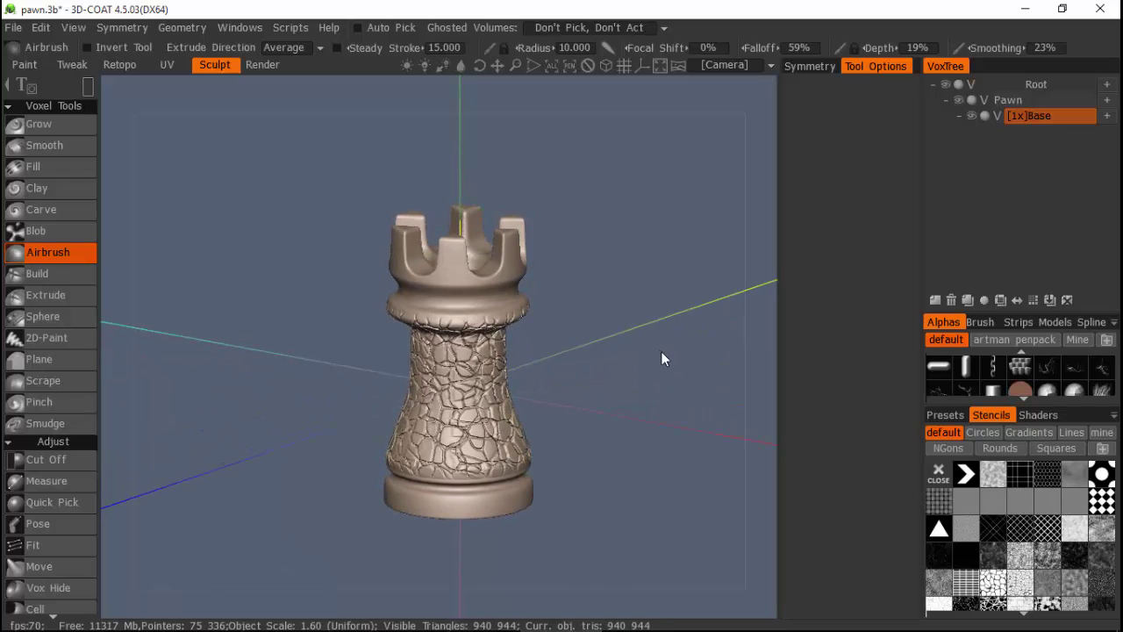